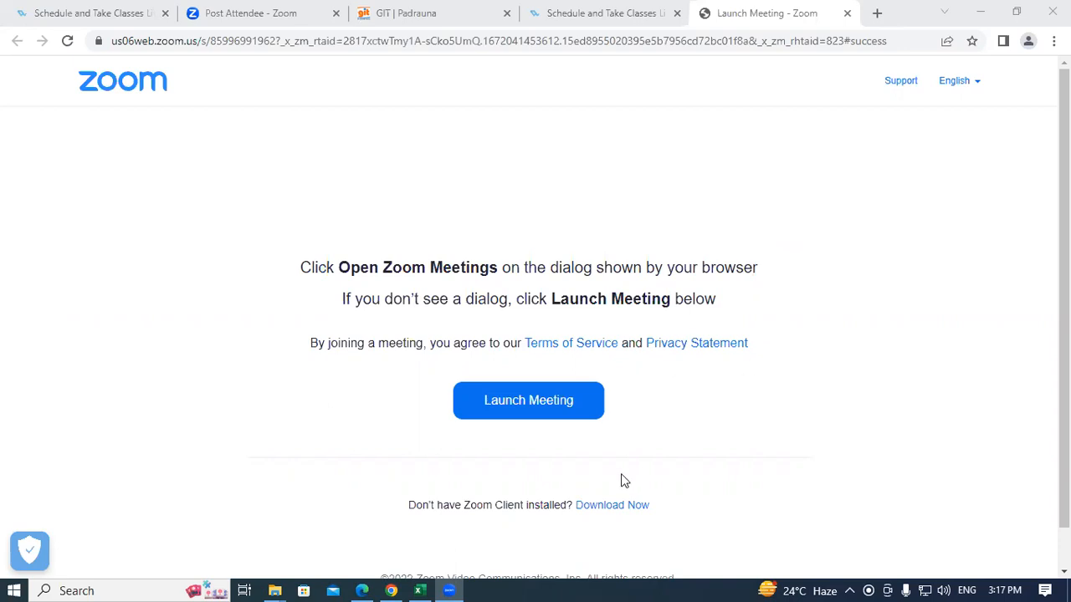
Step: Switch from the Zoom launch page to the Tally Practice Set PDF in Edge
click(361, 590)
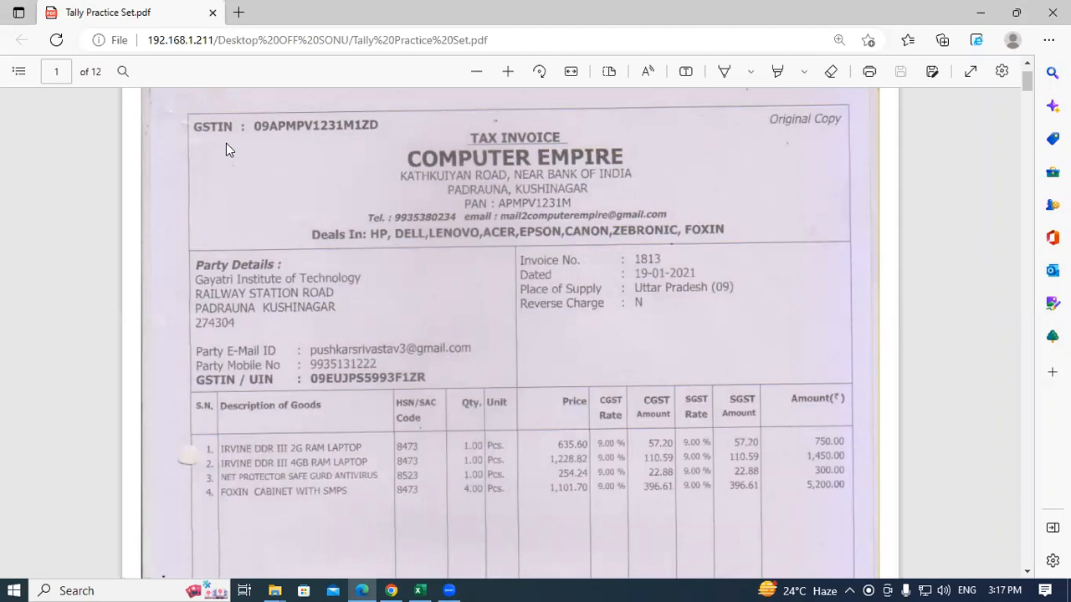
Step: Return to the top of the invoice, zoom in then slightly out, and enable the Draw pen
scroll(491, 245, down, 6)
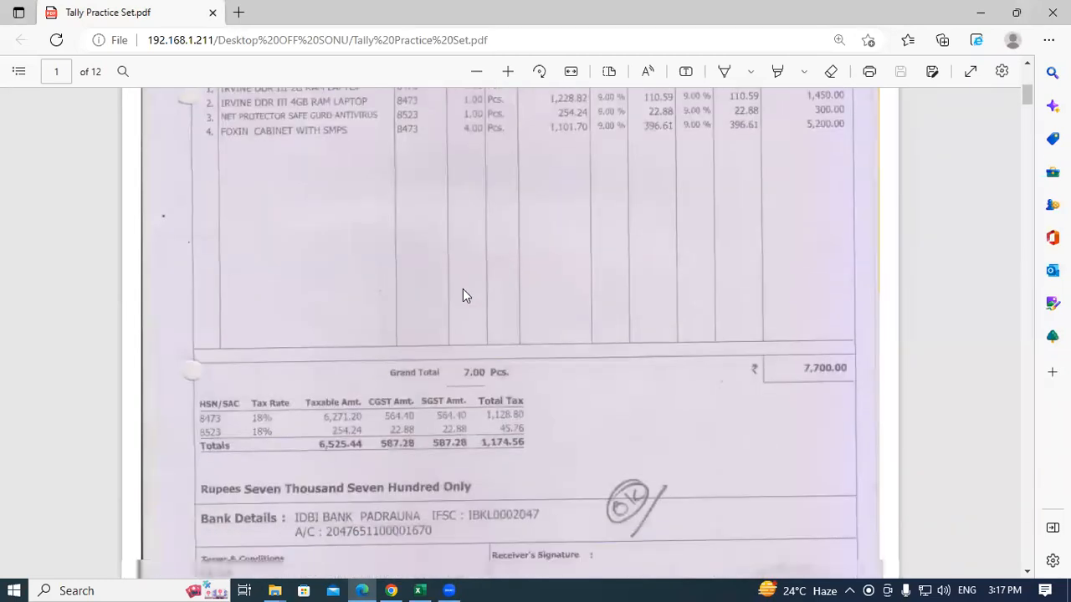
scroll(518, 324, up, 3)
scroll(519, 324, up, 3)
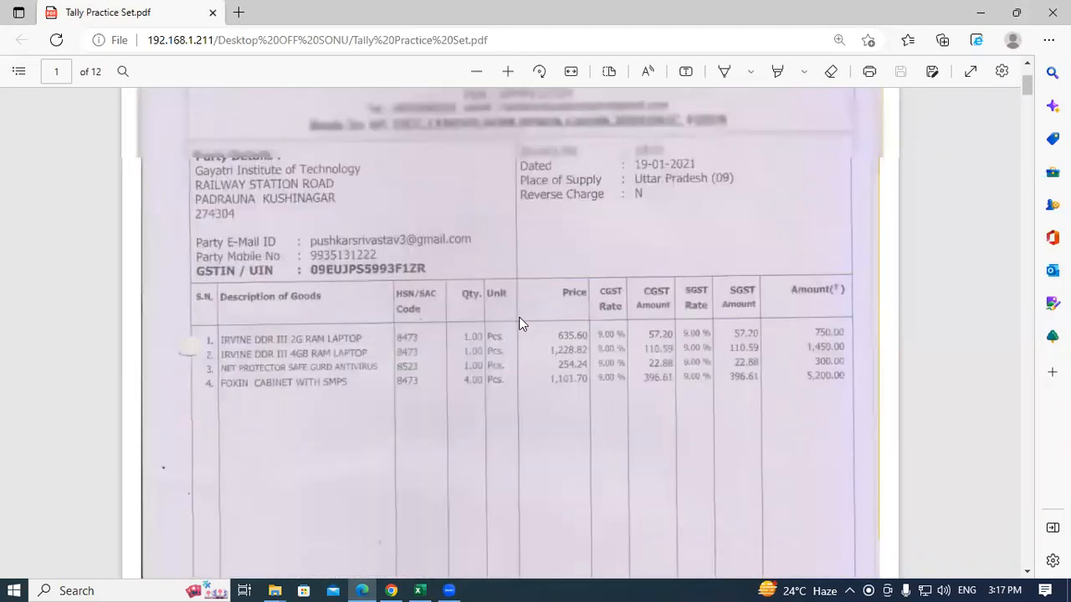
scroll(518, 323, up, 2)
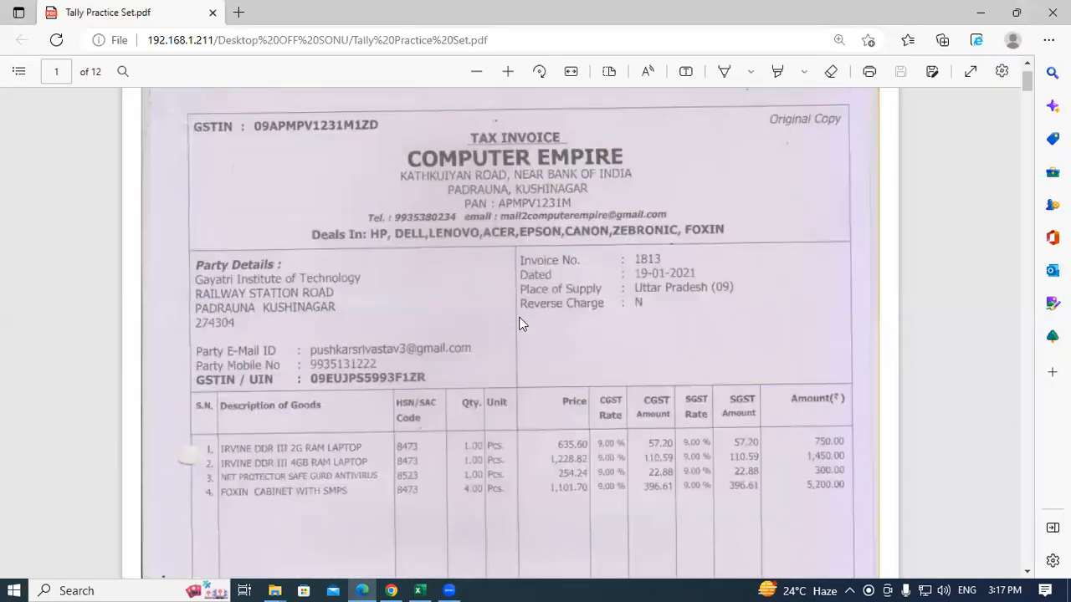
click(508, 73)
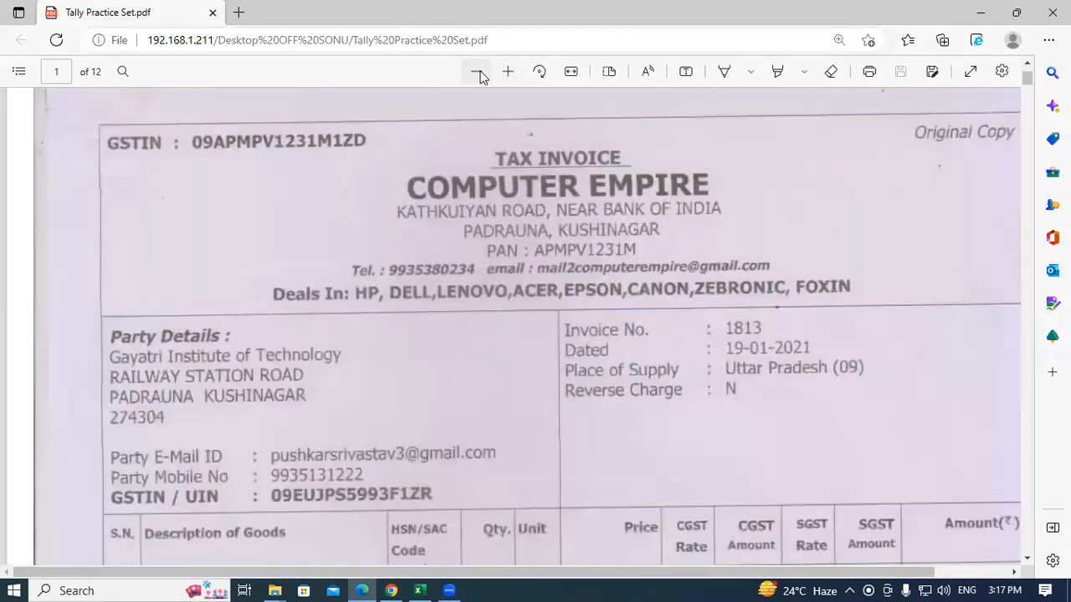
click(476, 72)
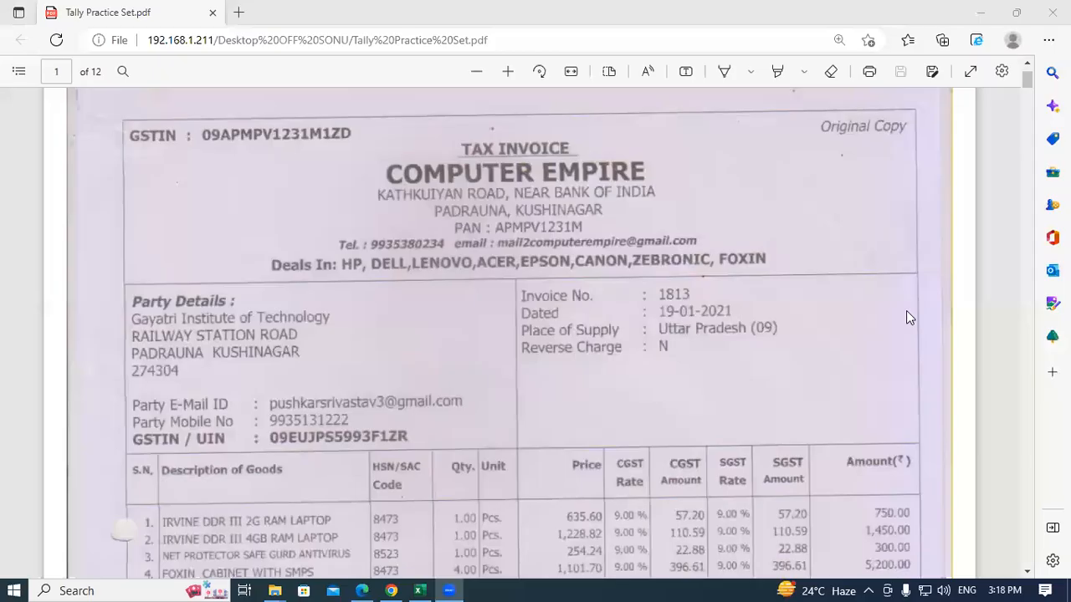
click(407, 209)
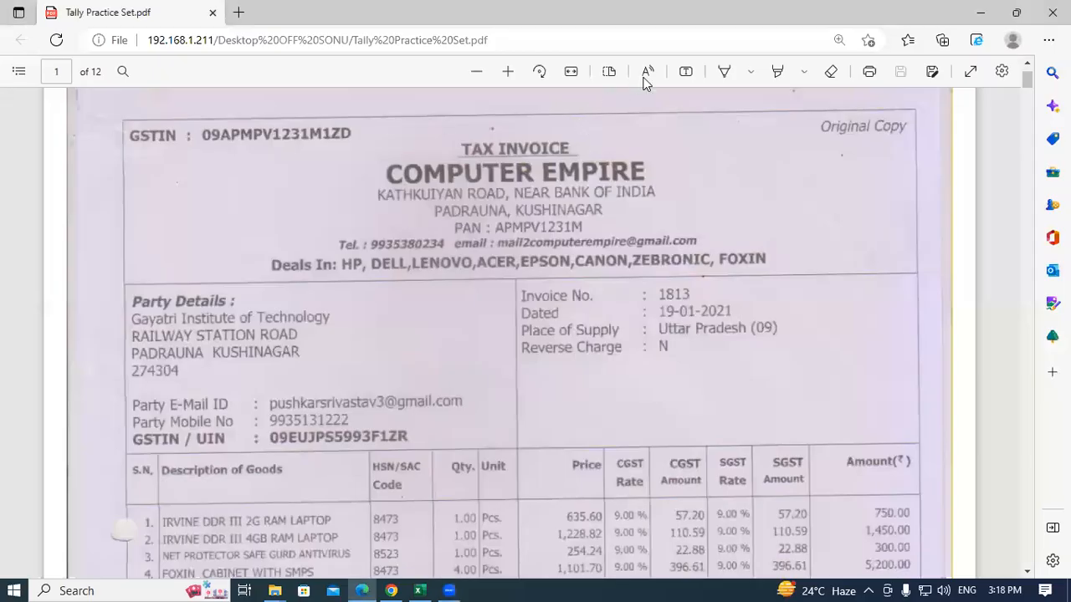
click(722, 74)
Step: Bracket TAX INVOICE and underline the GSTIN line and the party name in ink
mouse_move(463, 136)
mouse_down()
mouse_move(448, 146)
mouse_move(458, 158)
mouse_up()
drag(577, 142, 583, 154)
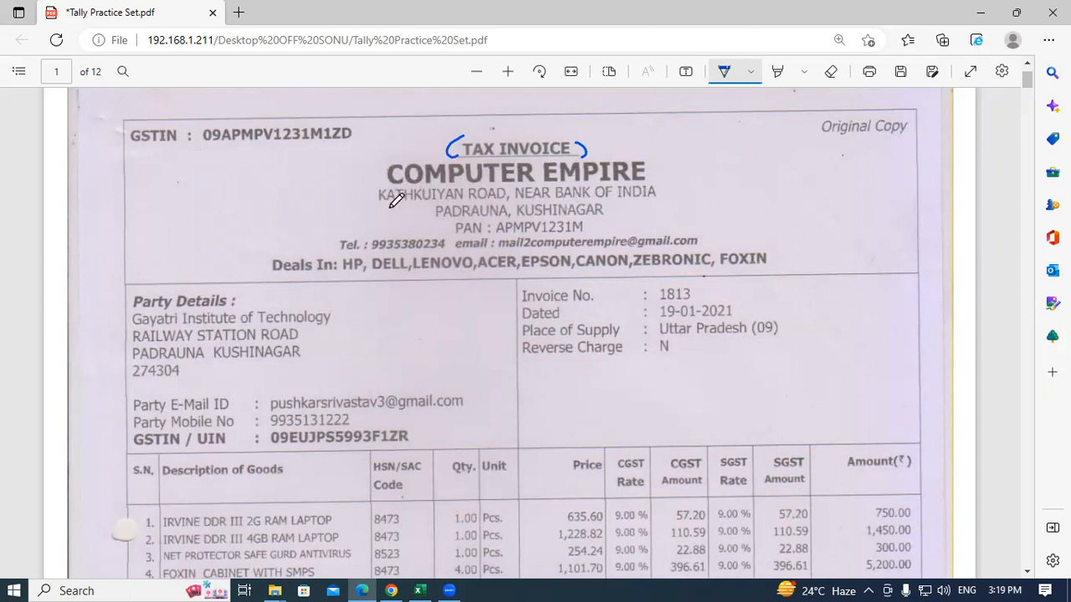
drag(132, 149, 366, 148)
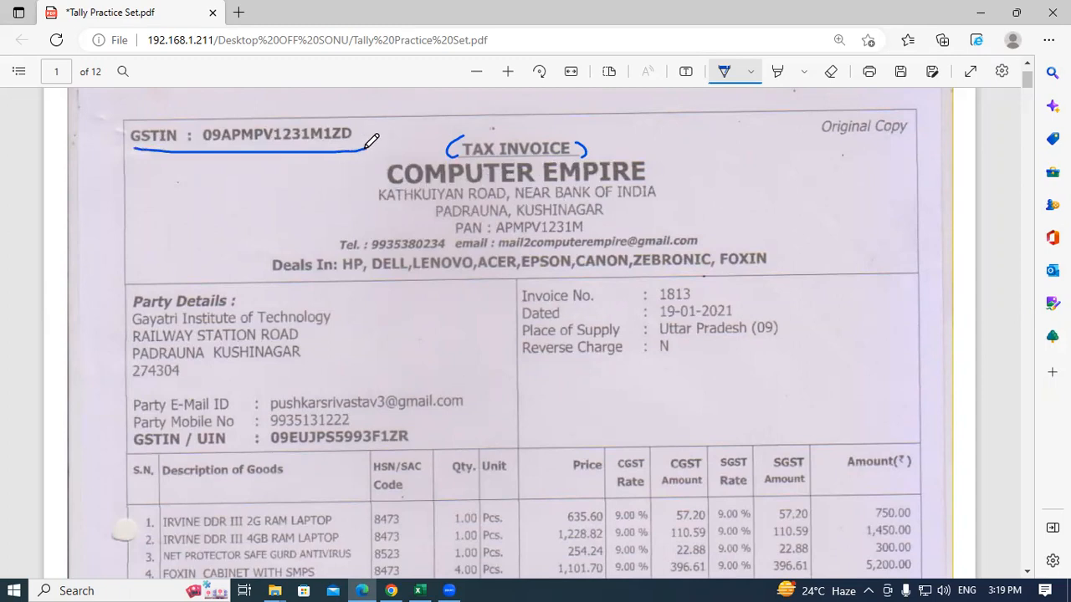
scroll(425, 246, down, 1)
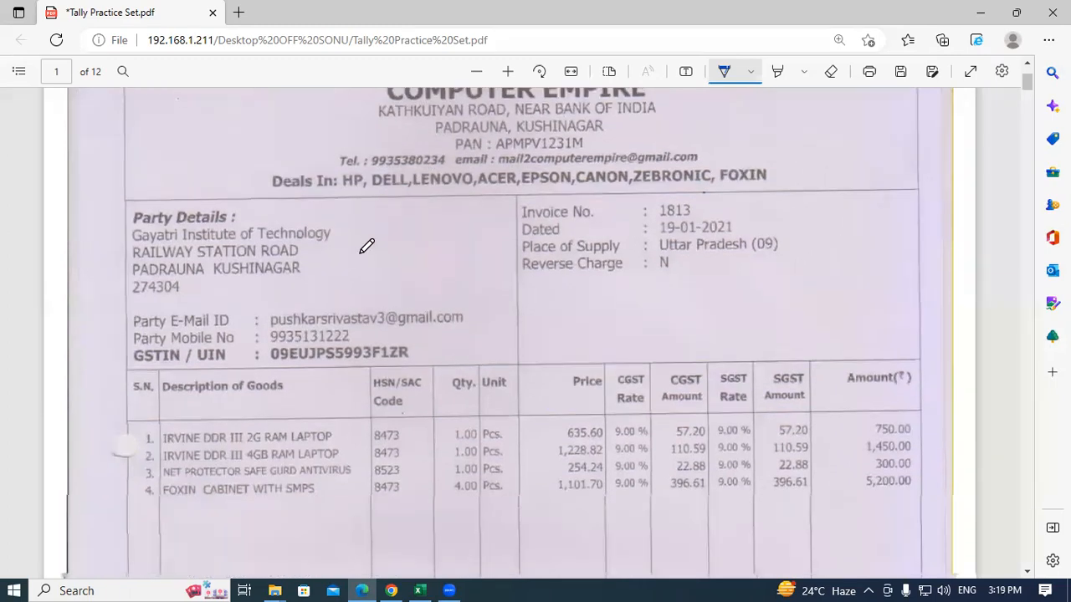
scroll(367, 246, down, 1)
drag(130, 144, 117, 145)
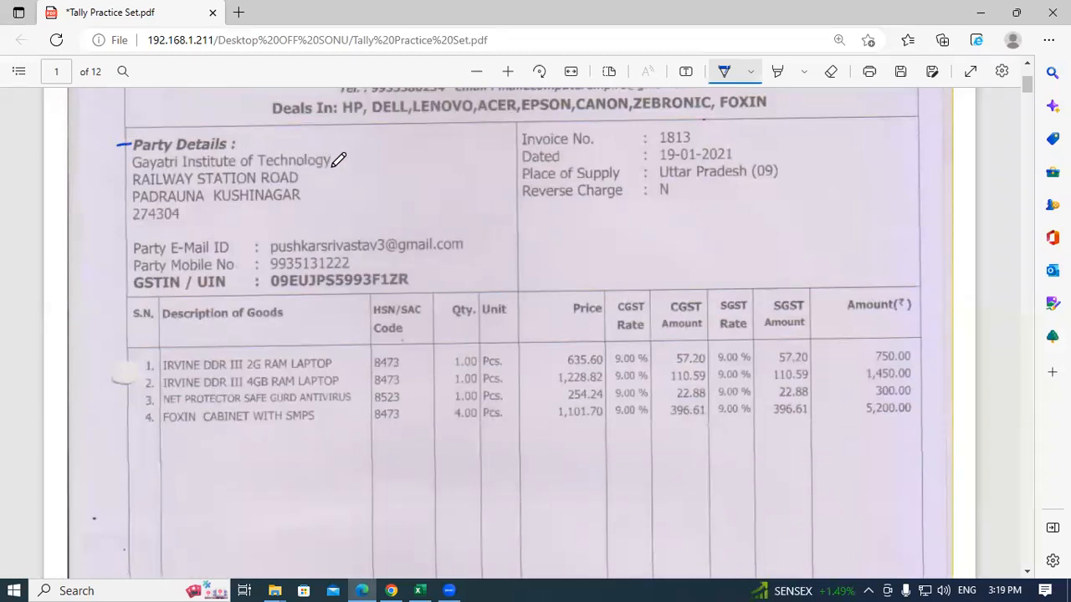
drag(332, 164, 387, 157)
Step: Tick Invoice No., Dated and the place of supply Uttar Pradesh (09)
scroll(410, 262, up, 3)
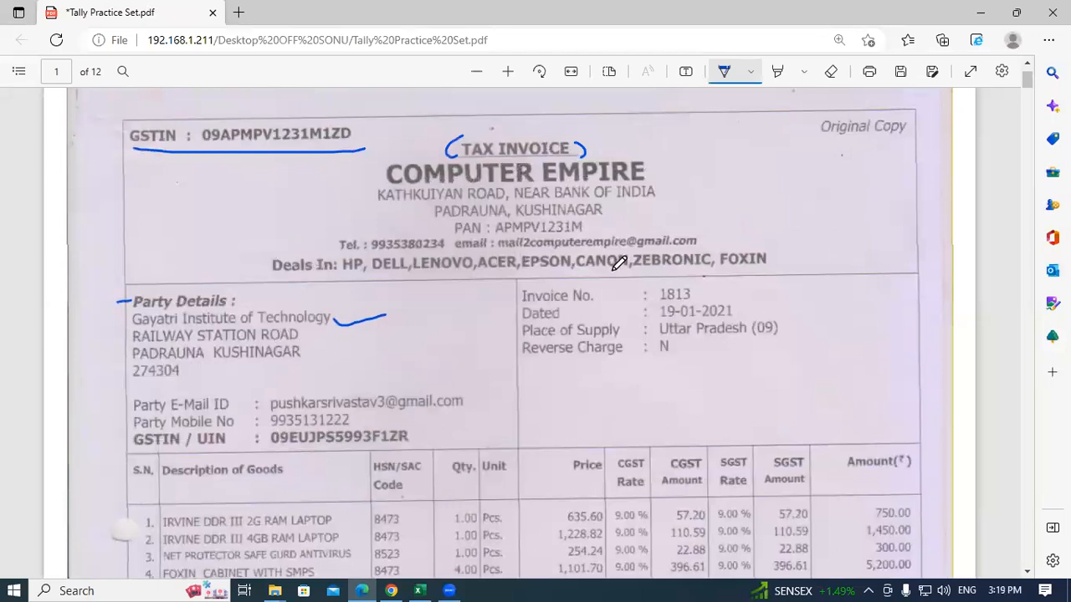
drag(594, 294, 611, 292)
mouse_move(579, 311)
mouse_down()
mouse_move(596, 317)
mouse_move(610, 303)
mouse_up()
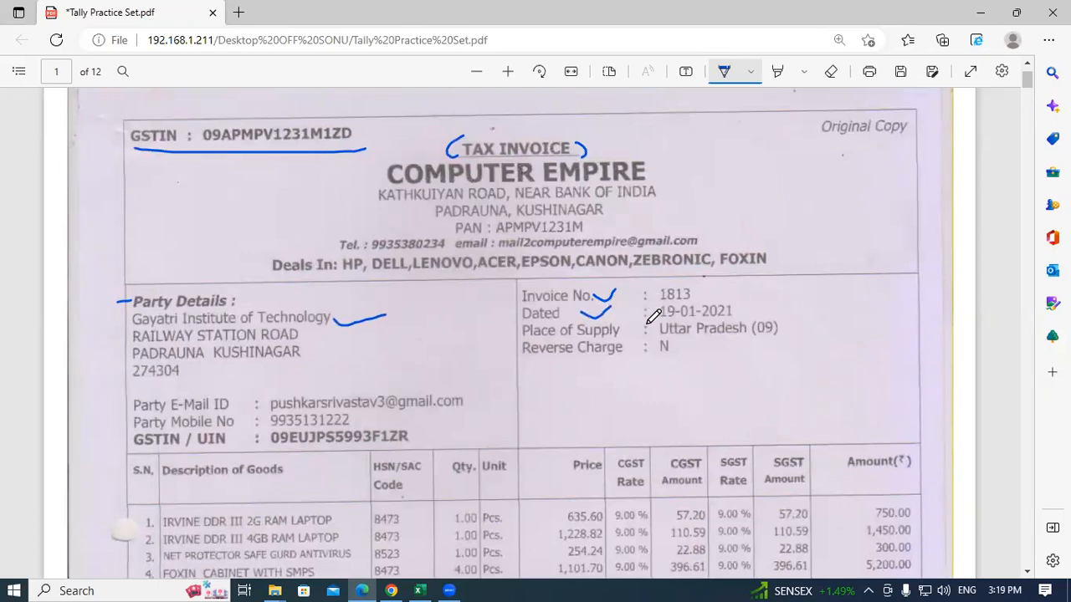
drag(787, 326, 831, 309)
scroll(686, 259, down, 2)
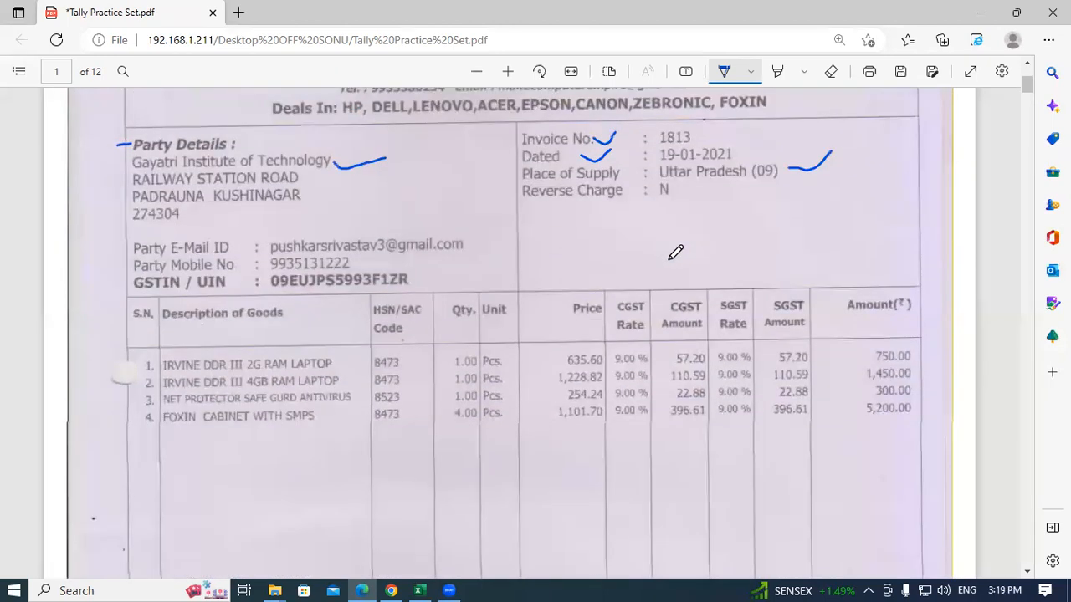
scroll(337, 349, down, 1)
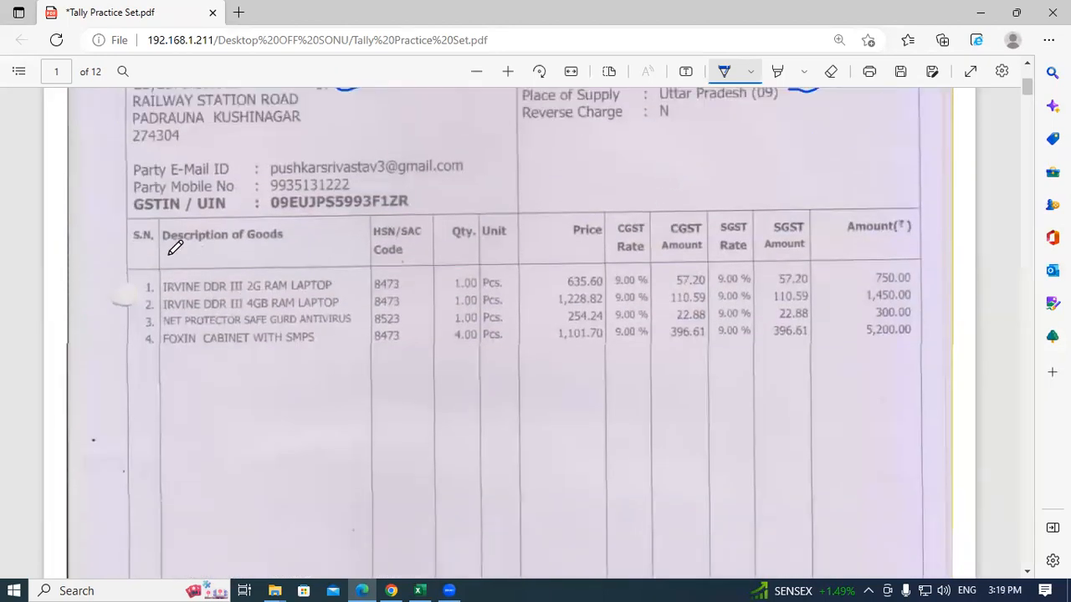
Step: Underline Description of Goods and bracket the S.N., HSN, Qty, Price and Amount columns
mouse_move(159, 248)
mouse_down()
mouse_move(220, 256)
mouse_move(300, 242)
mouse_up()
mouse_move(147, 286)
mouse_down()
mouse_move(136, 321)
mouse_move(158, 347)
mouse_up()
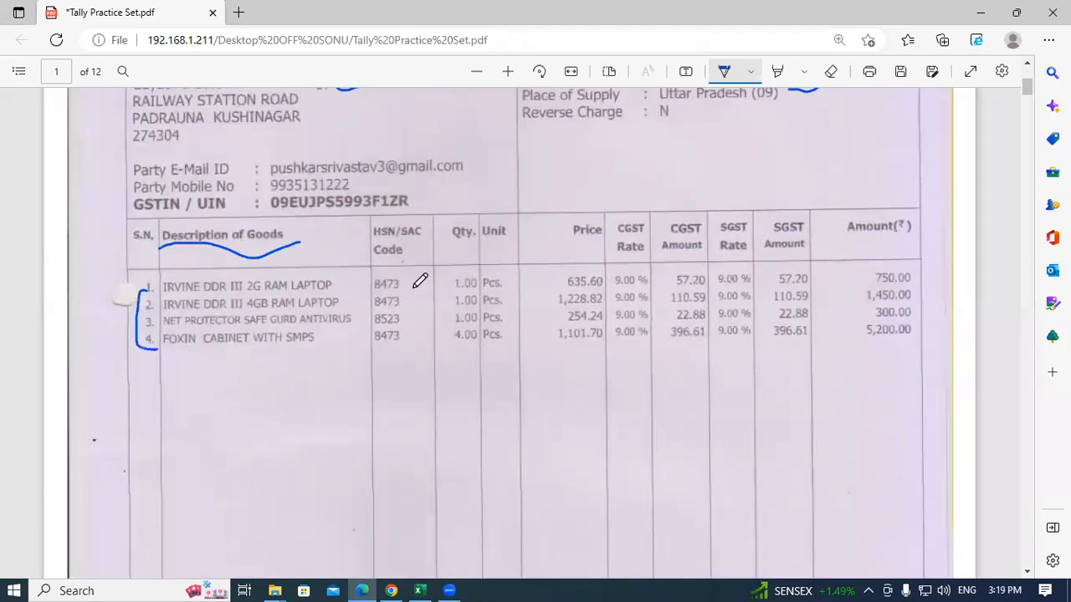
mouse_move(404, 283)
mouse_down()
mouse_move(416, 287)
mouse_move(409, 330)
mouse_up()
drag(403, 337, 402, 339)
mouse_move(449, 284)
mouse_down()
mouse_move(434, 320)
mouse_move(452, 340)
mouse_up()
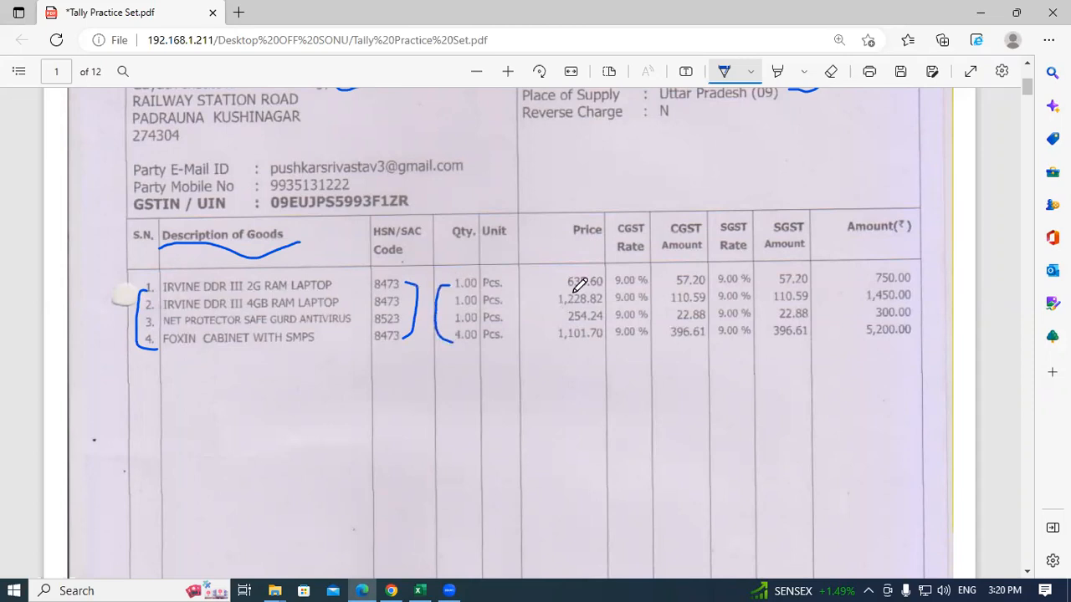
mouse_move(564, 280)
mouse_down()
mouse_move(552, 282)
mouse_move(544, 311)
mouse_move(560, 343)
mouse_up()
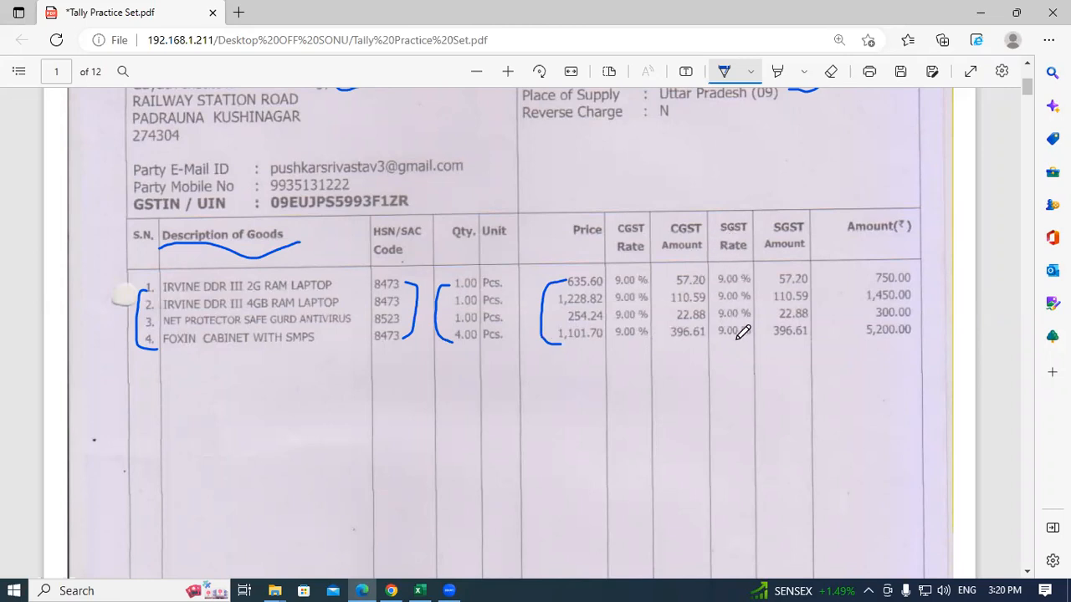
mouse_move(850, 274)
mouse_down()
mouse_move(830, 301)
mouse_move(862, 339)
mouse_up()
Step: Circle the 7,700.00 grand total and mark the HSN/SAC tax summary and amount in words
scroll(813, 301, down, 6)
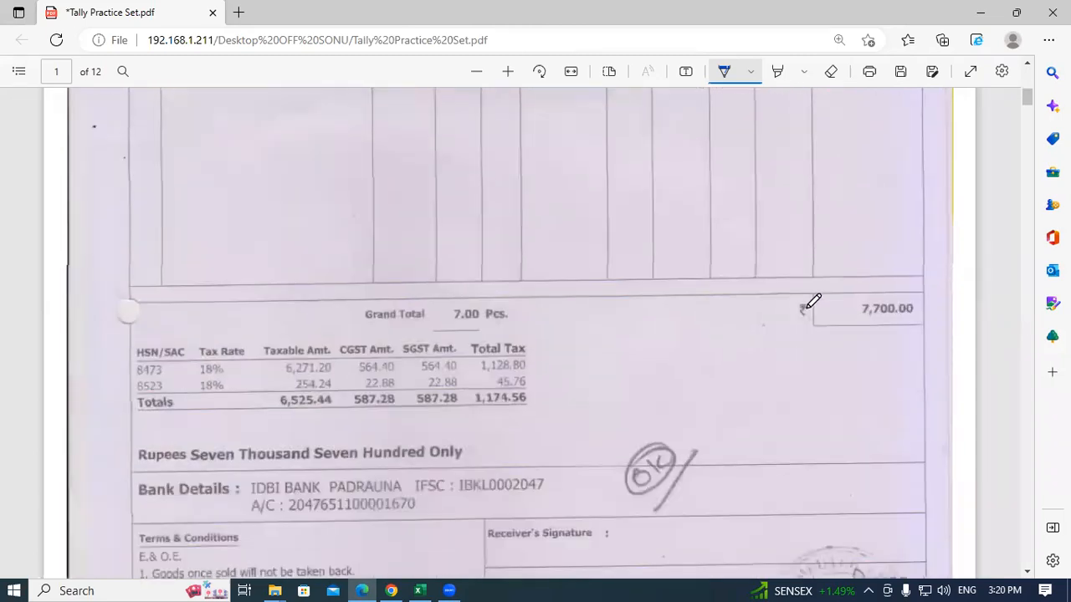
mouse_move(842, 226)
mouse_down()
mouse_move(900, 213)
mouse_move(923, 237)
mouse_move(883, 249)
mouse_move(840, 224)
mouse_up()
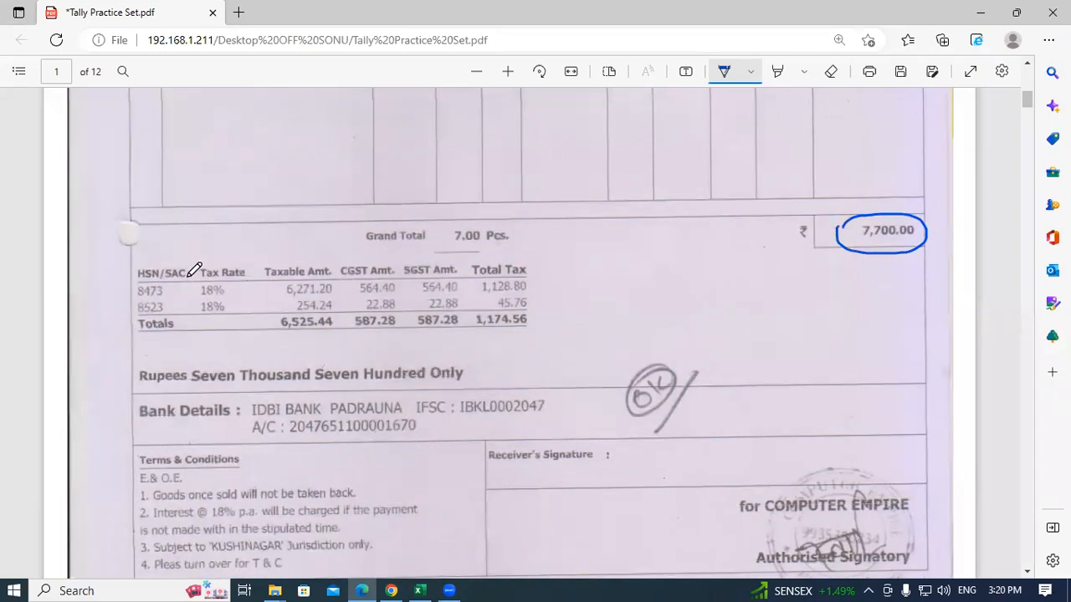
mouse_move(148, 263)
mouse_down()
mouse_move(120, 276)
mouse_move(122, 294)
mouse_up()
drag(582, 309, 532, 352)
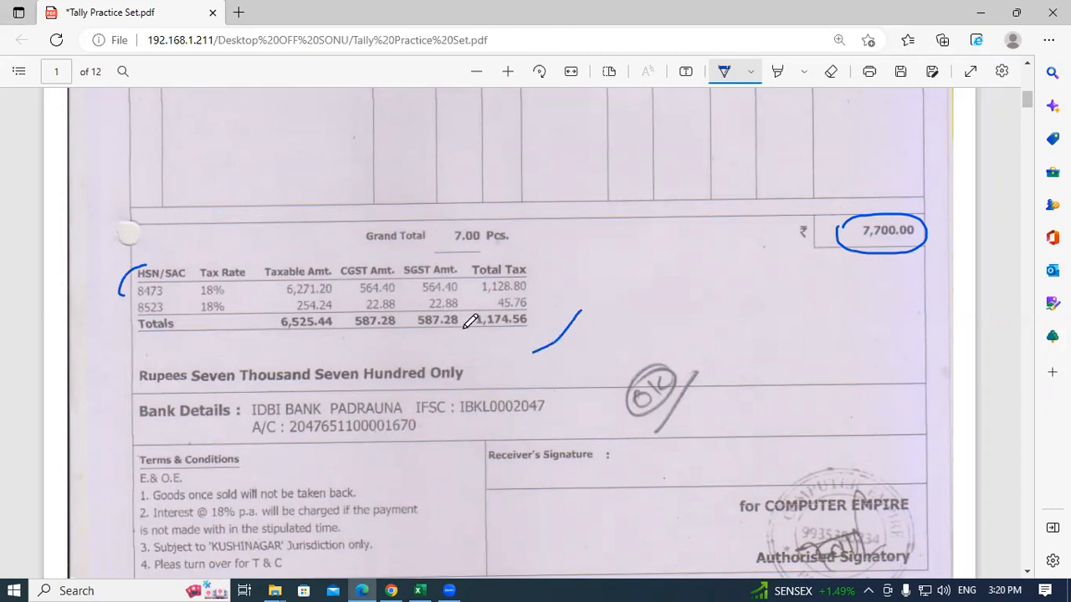
scroll(470, 322, down, 1)
scroll(470, 322, down, 1)
drag(125, 268, 230, 252)
scroll(874, 339, down, 3)
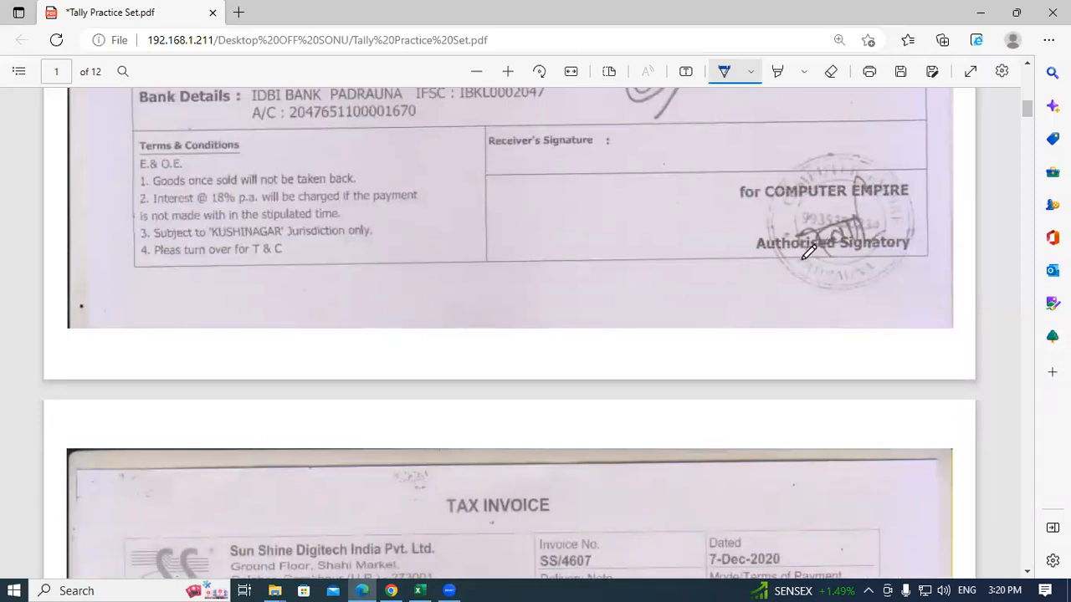
Step: Ink a stroke under the start of the party name Gayatri Institute of Technology
scroll(705, 306, up, 15)
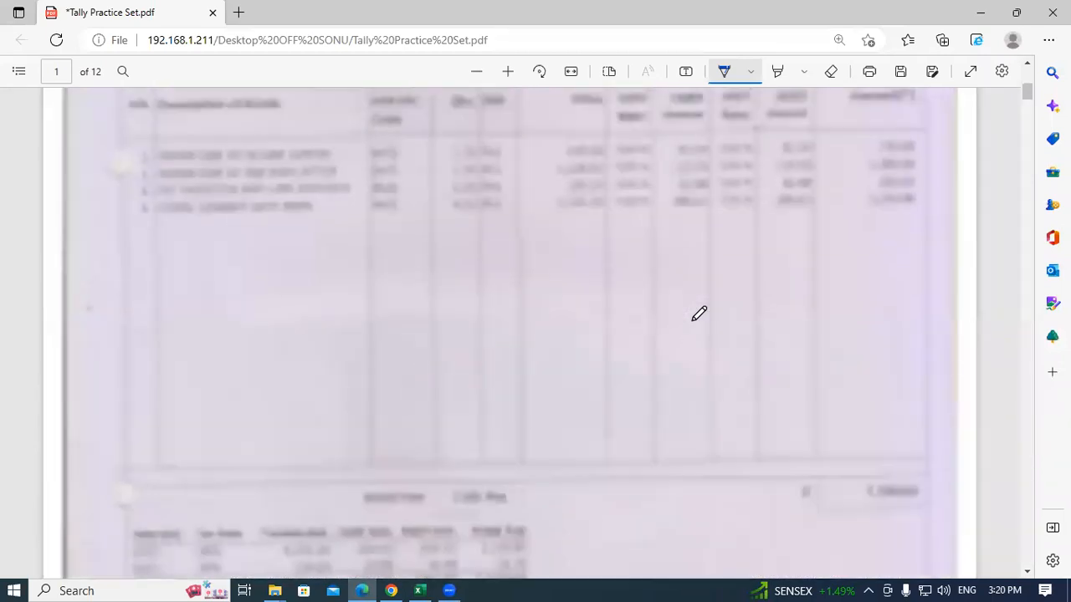
scroll(698, 314, up, 3)
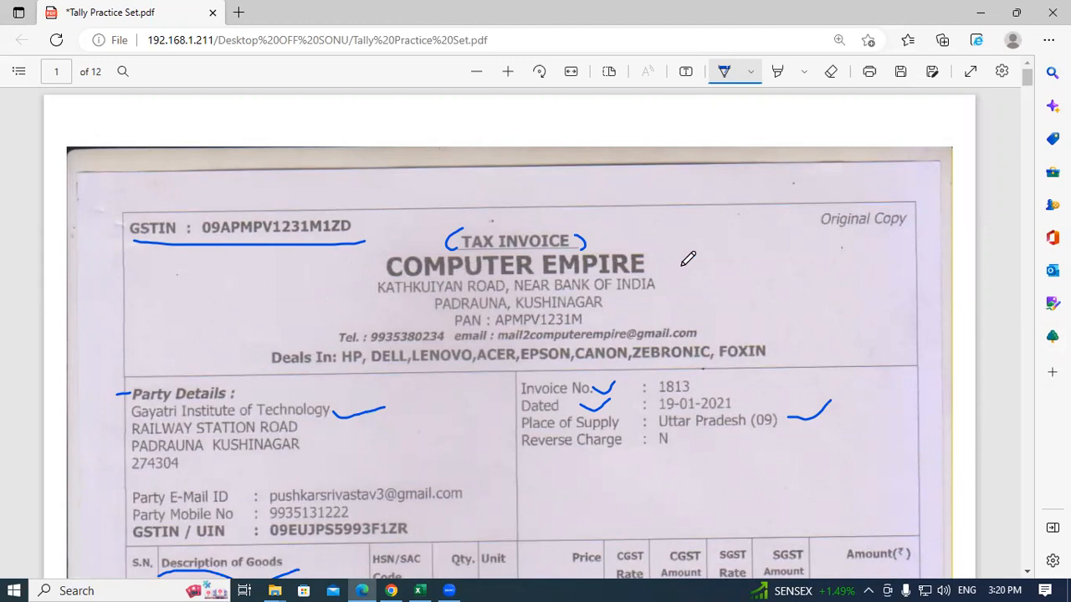
scroll(380, 358, down, 3)
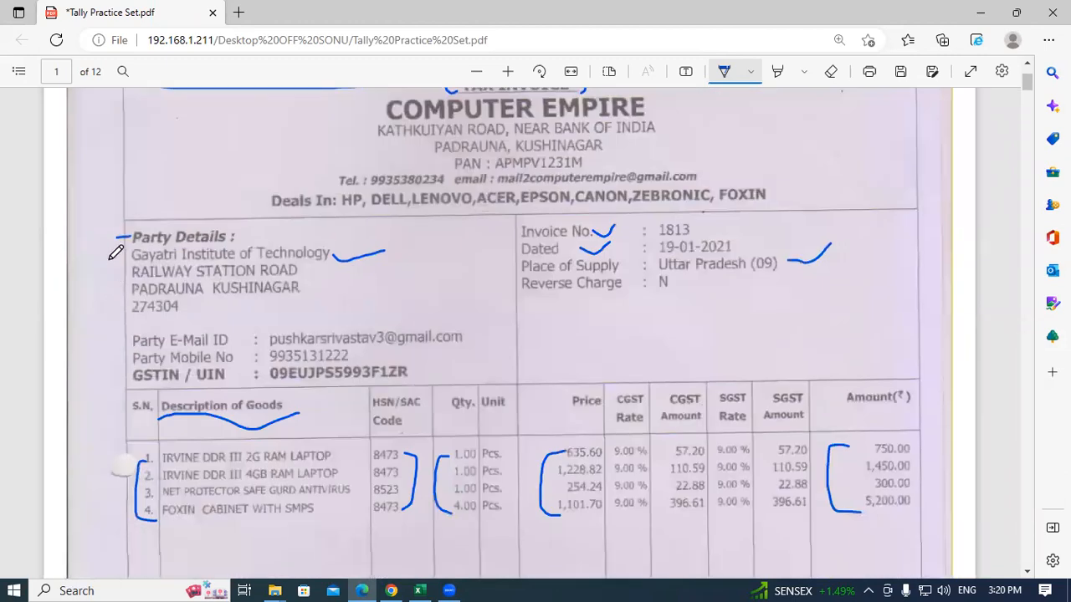
mouse_move(110, 259)
mouse_down()
mouse_move(122, 267)
mouse_move(157, 250)
mouse_up()
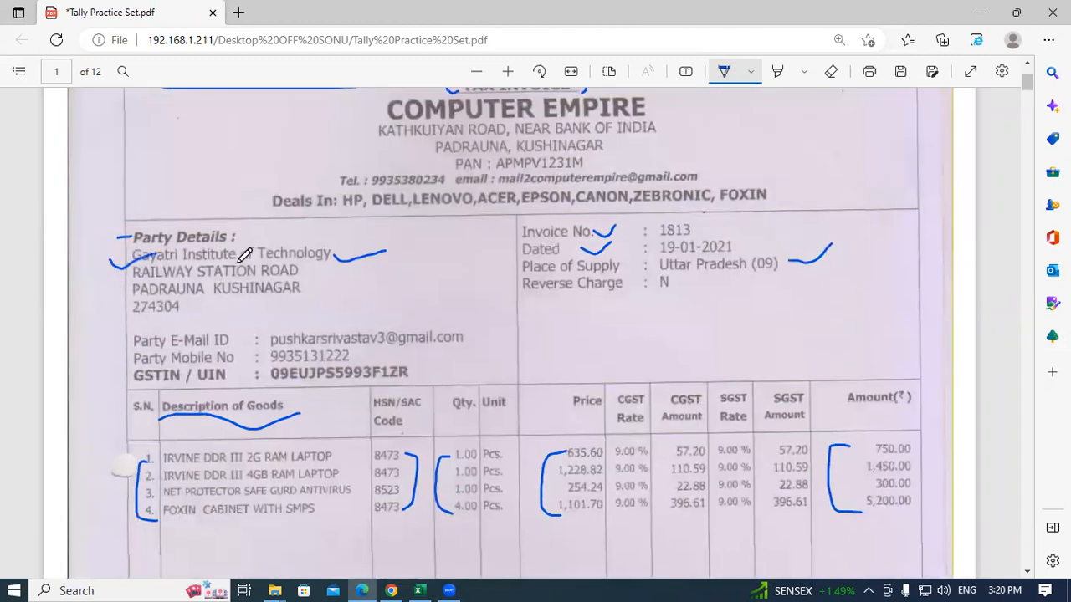
scroll(335, 259, up, 2)
scroll(385, 334, down, 2)
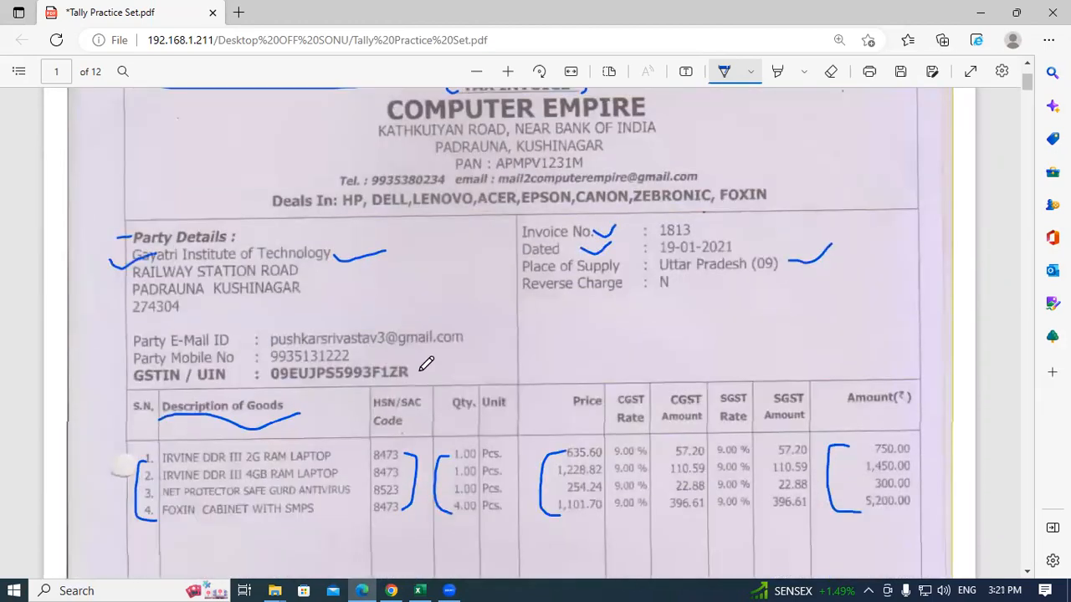
scroll(427, 366, up, 2)
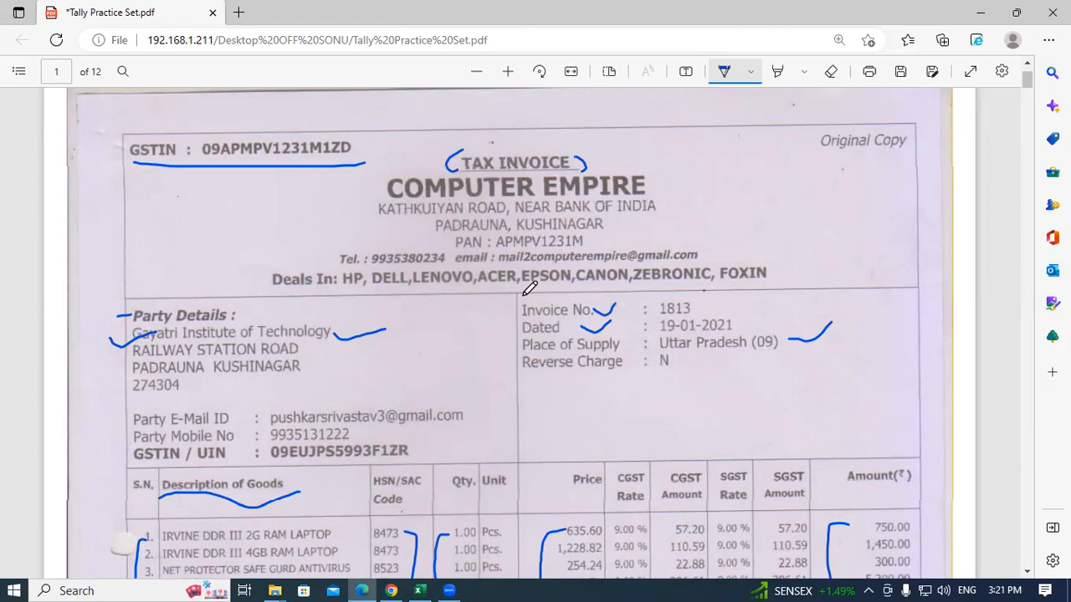
scroll(530, 288, down, 4)
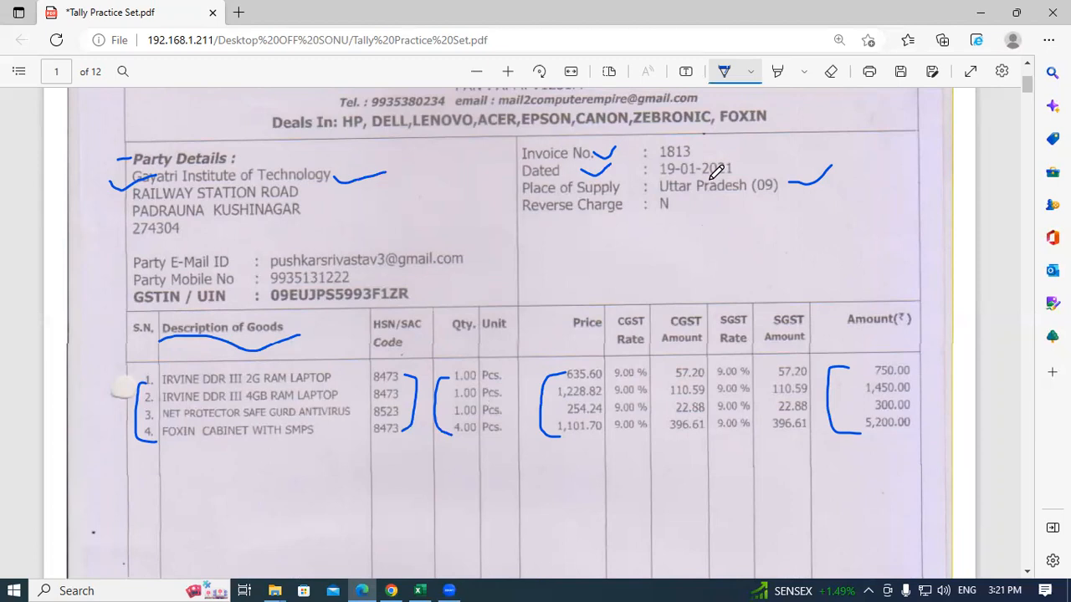
Step: Minimize the open windows, refresh the desktop, and open the TallyPrime (2) shortcut
click(980, 12)
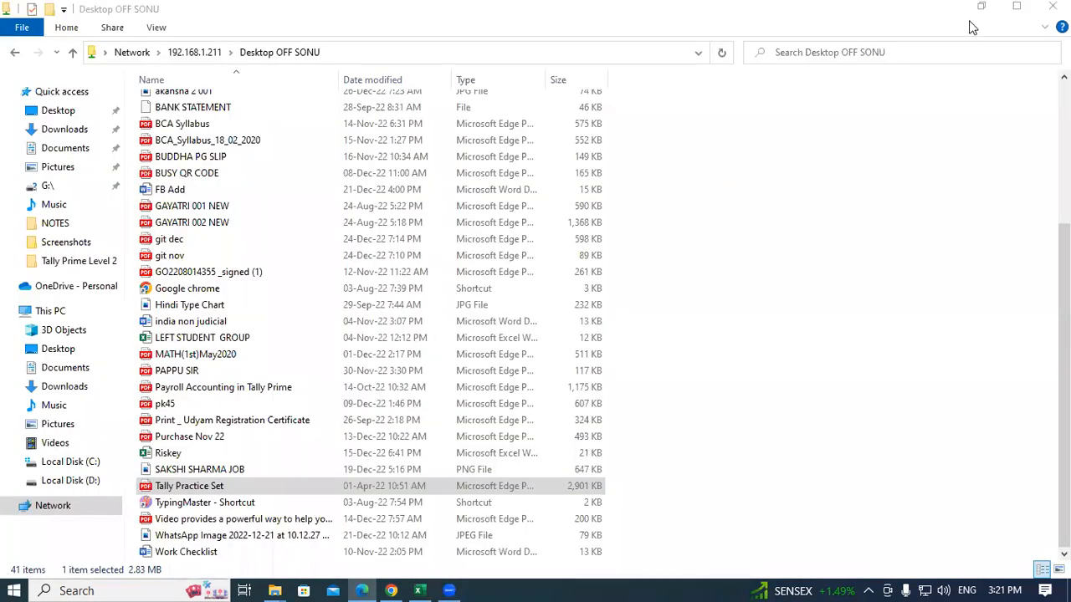
click(975, 13)
right_click(839, 42)
click(875, 89)
right_click(879, 89)
click(909, 136)
right_click(912, 136)
click(930, 182)
right_click(931, 183)
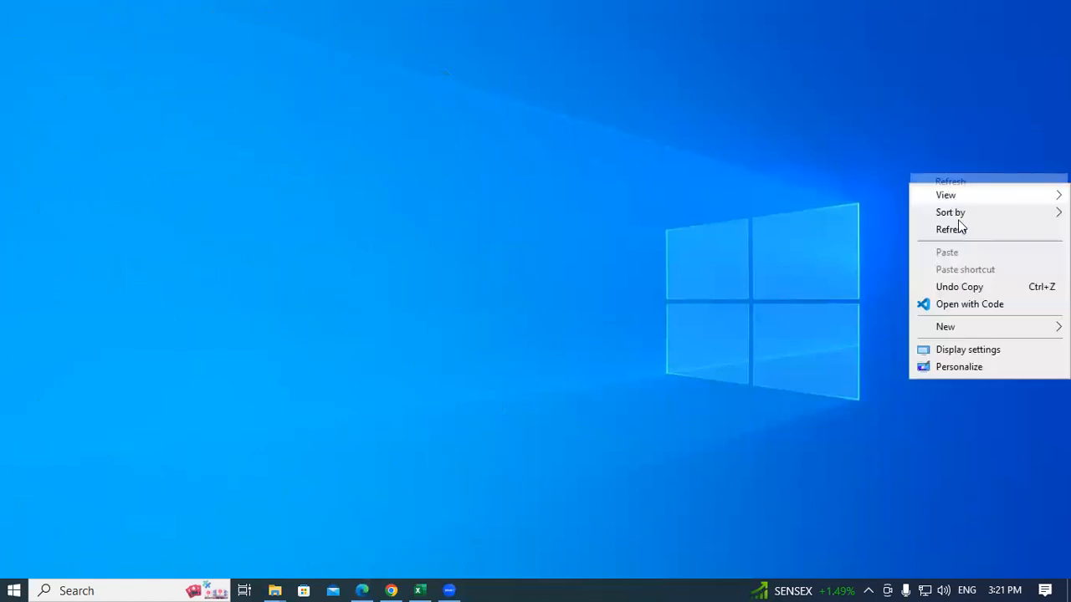
click(956, 230)
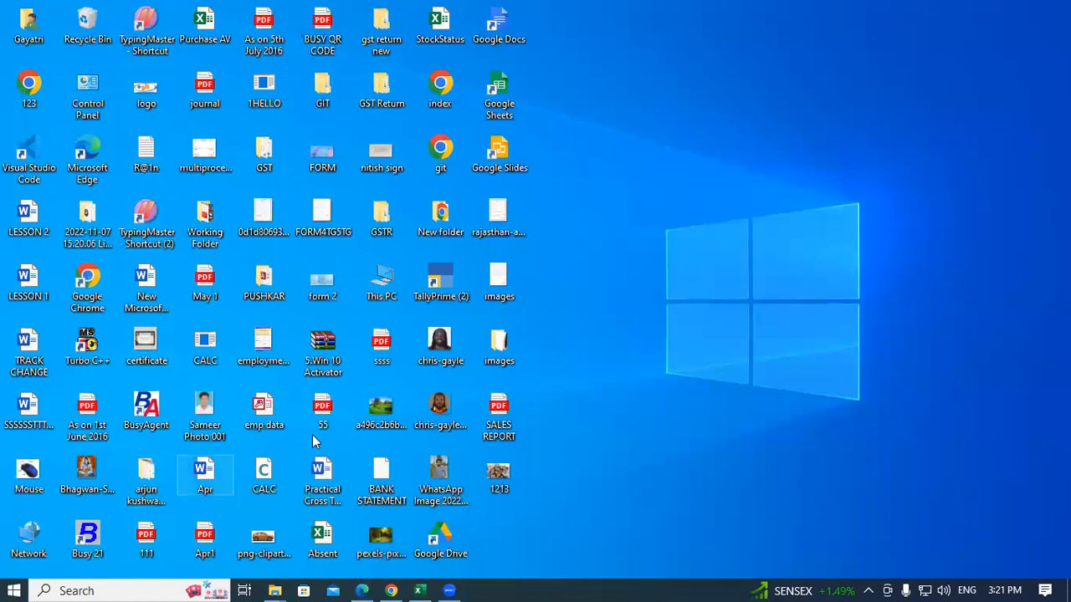
right_click(450, 277)
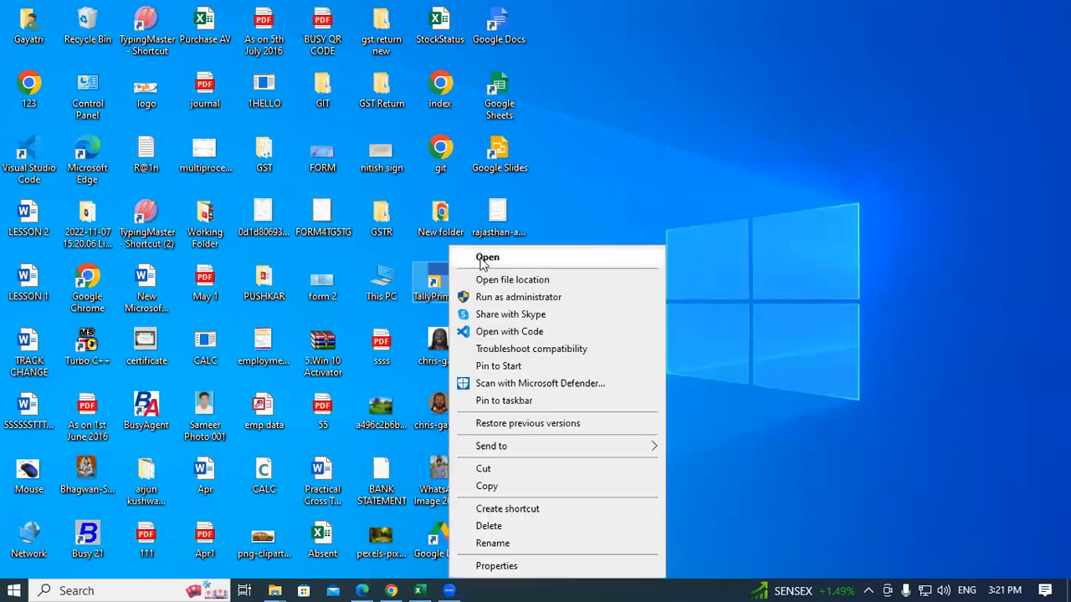
click(684, 199)
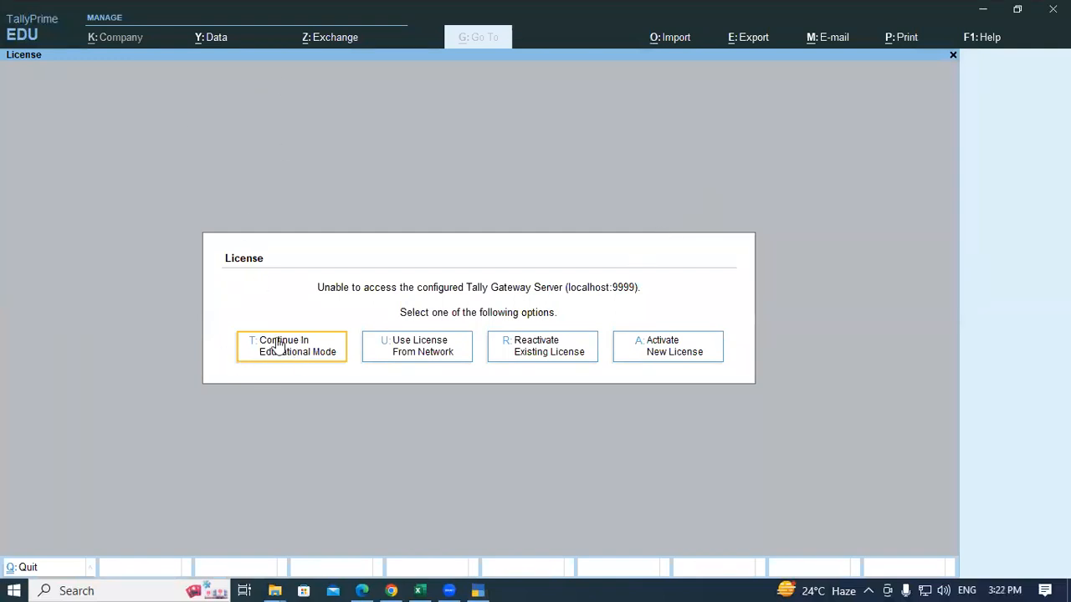
Step: Continue in Educational Mode and start Create Company from the Alt+F3 company menu
click(306, 349)
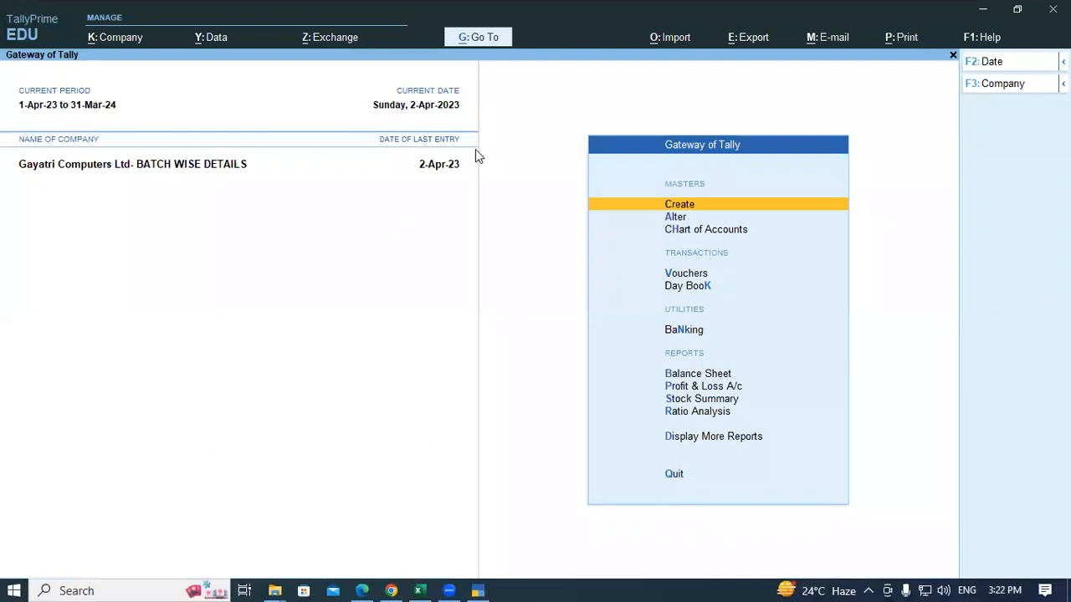
key(alt)
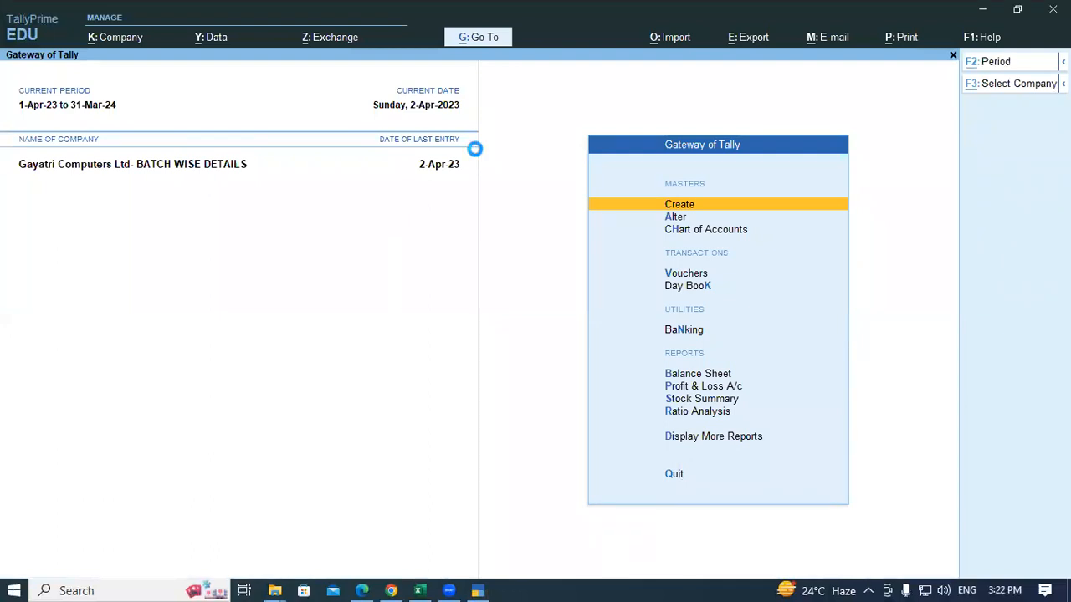
key(alt+F3)
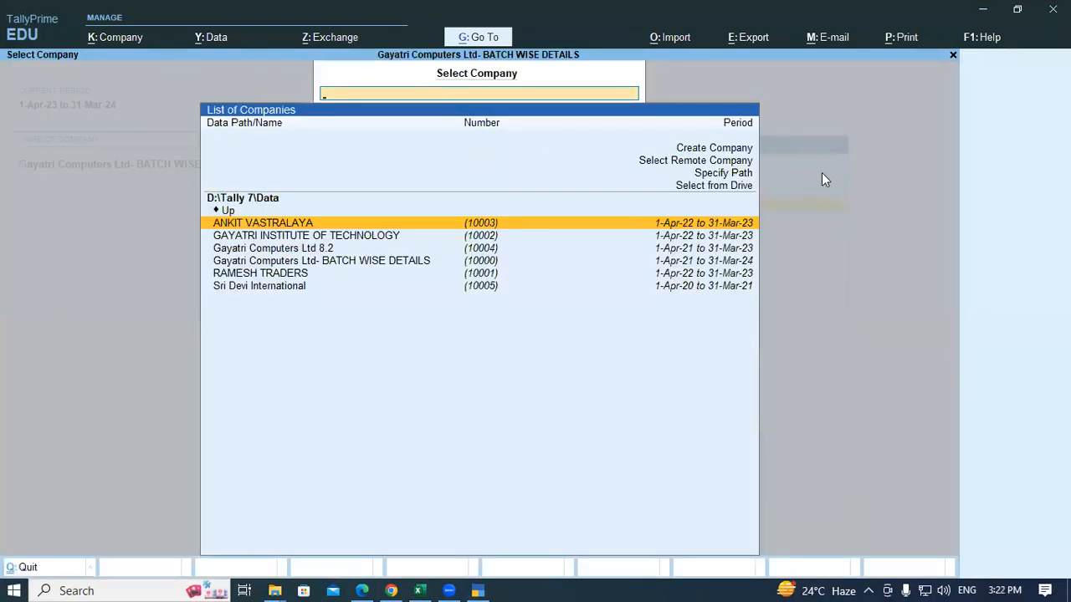
key(Up)
key(Up)
key(Up)
key(Up)
key(Up)
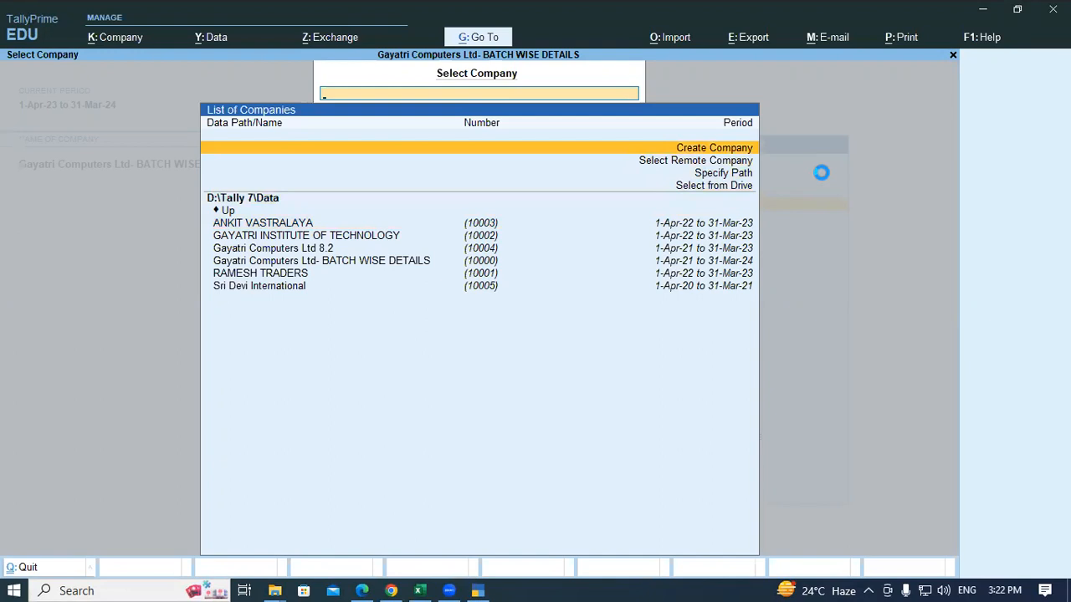
key(Return)
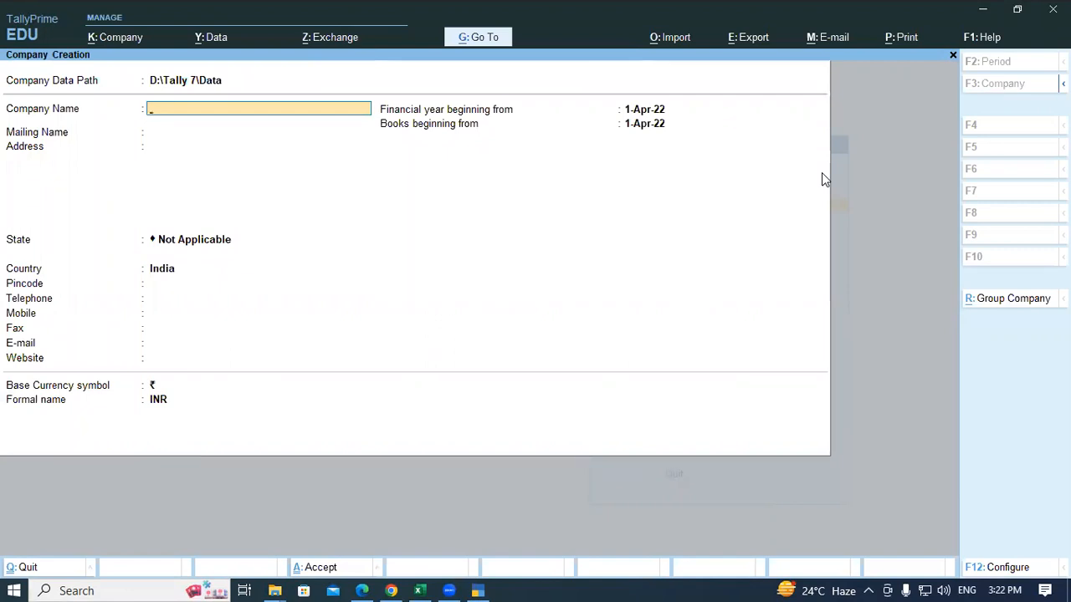
Step: Set the company data path to D:\3PM using Select from Drive
key(Up)
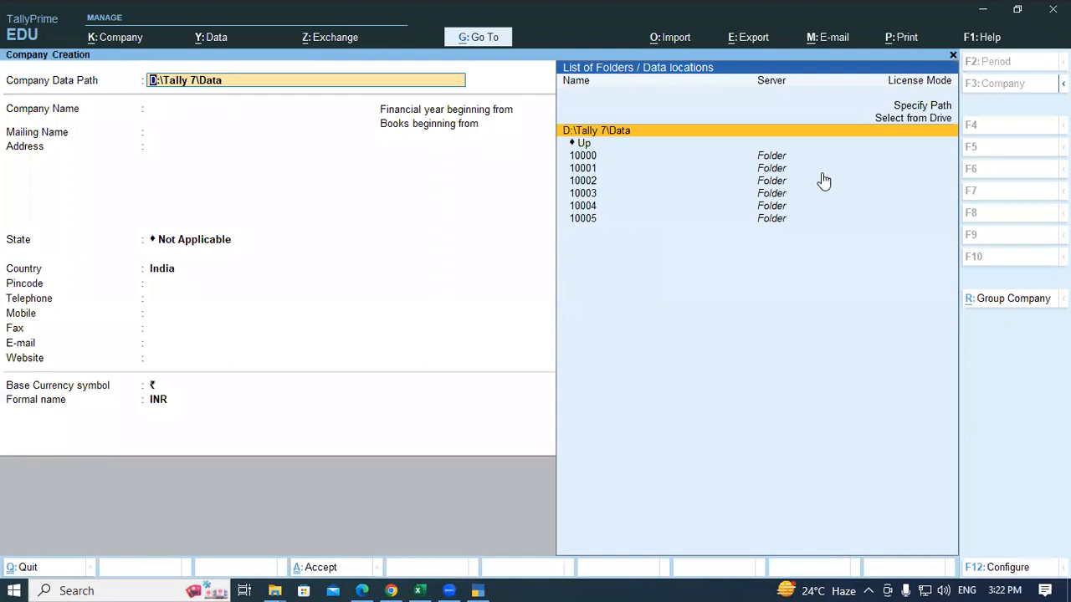
key(Up)
key(Return)
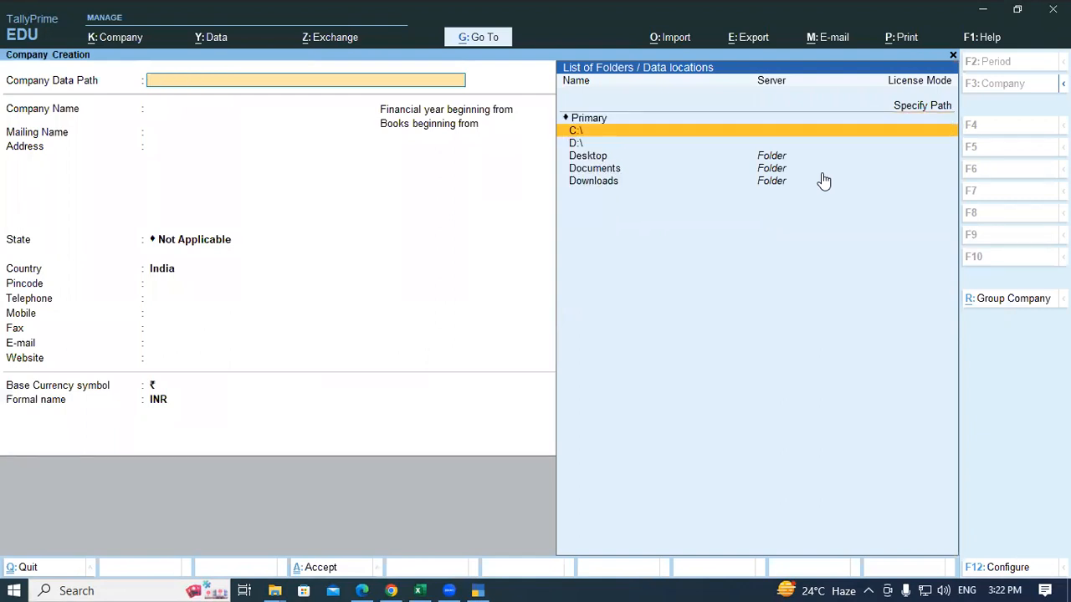
key(Down)
key(Return)
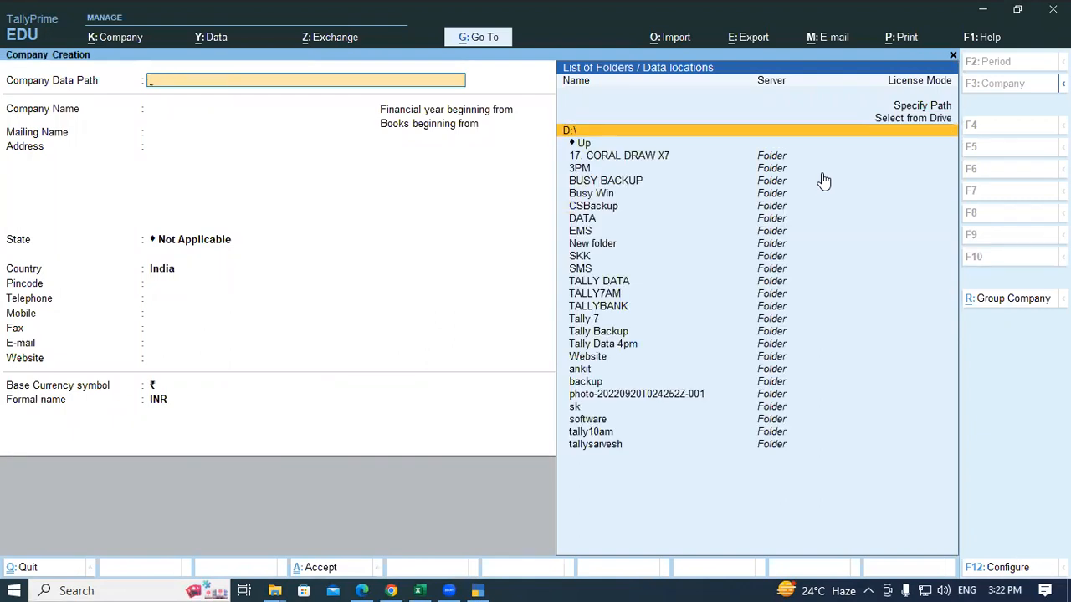
key(Down)
key(Down)
key(Down)
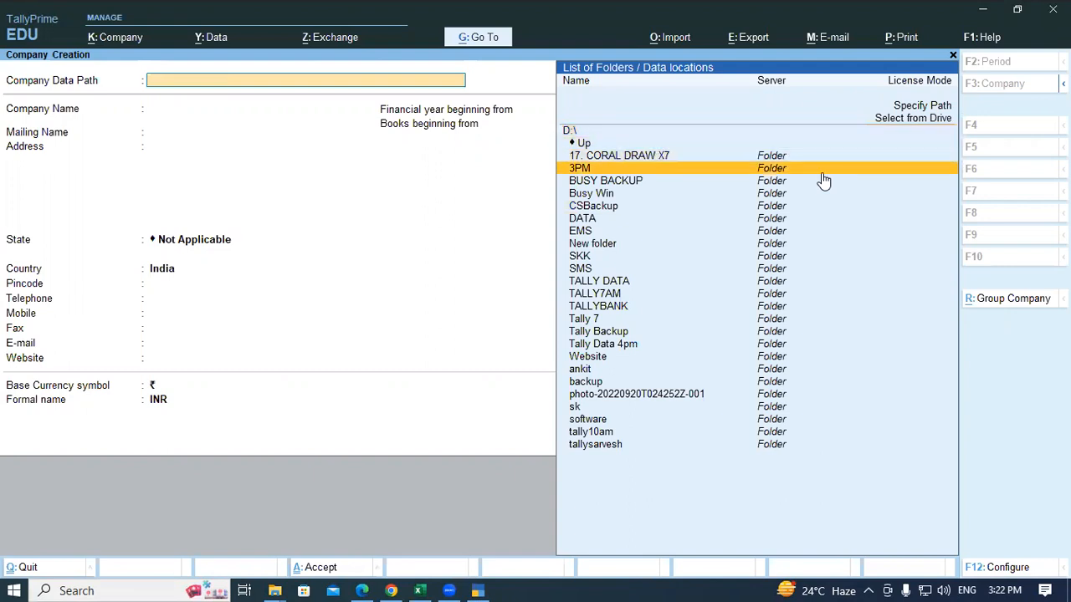
key(Return)
key(Return)
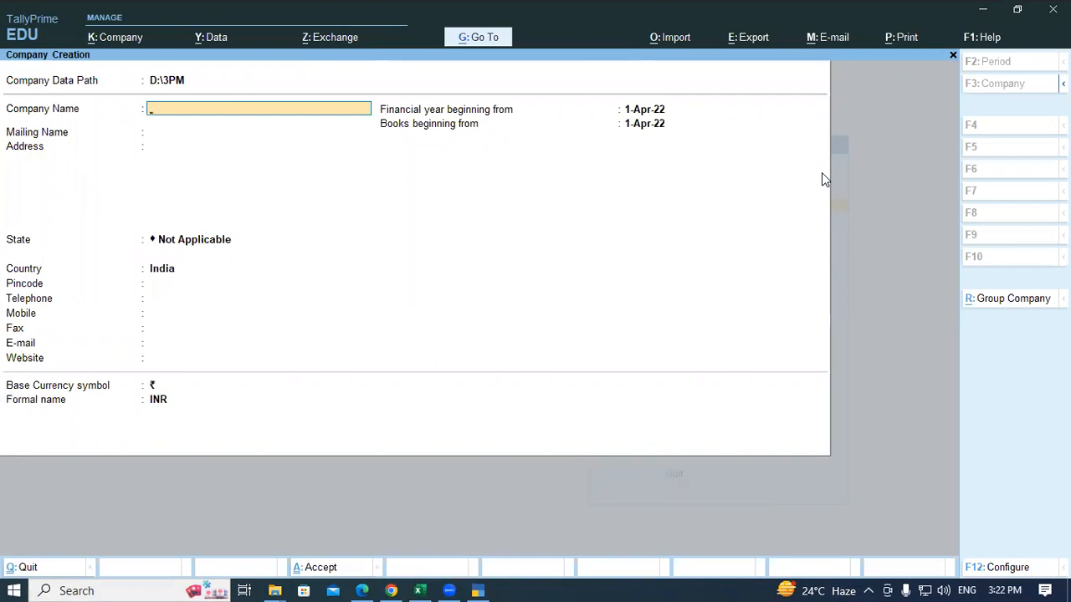
Step: Type the company name Gayatri Institute of Technology, checking it against the invoice
text(Gayatri)
key(alt+Tab)
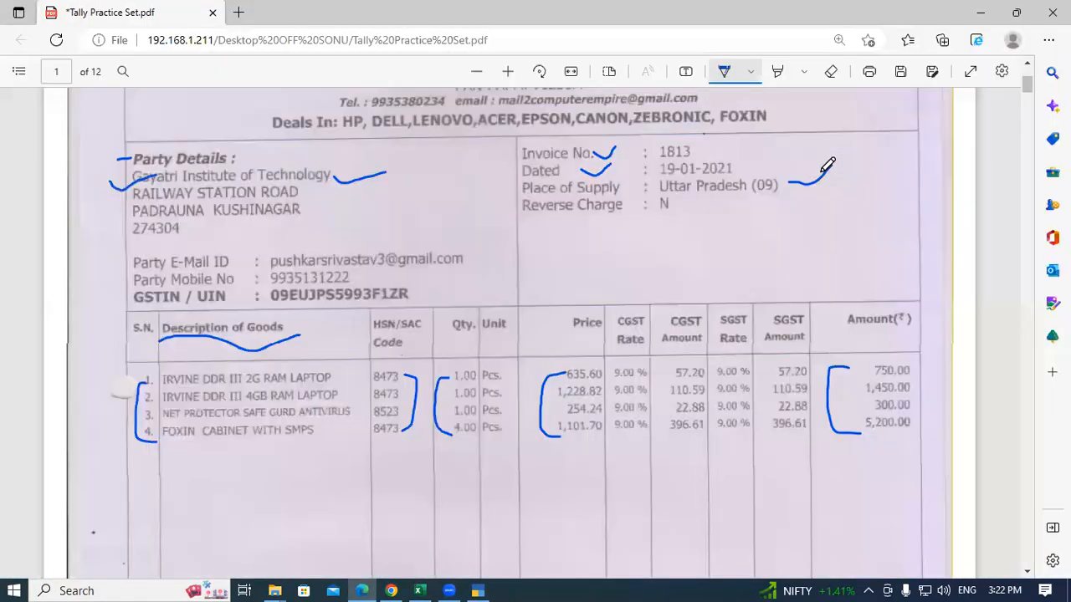
key(alt+Tab)
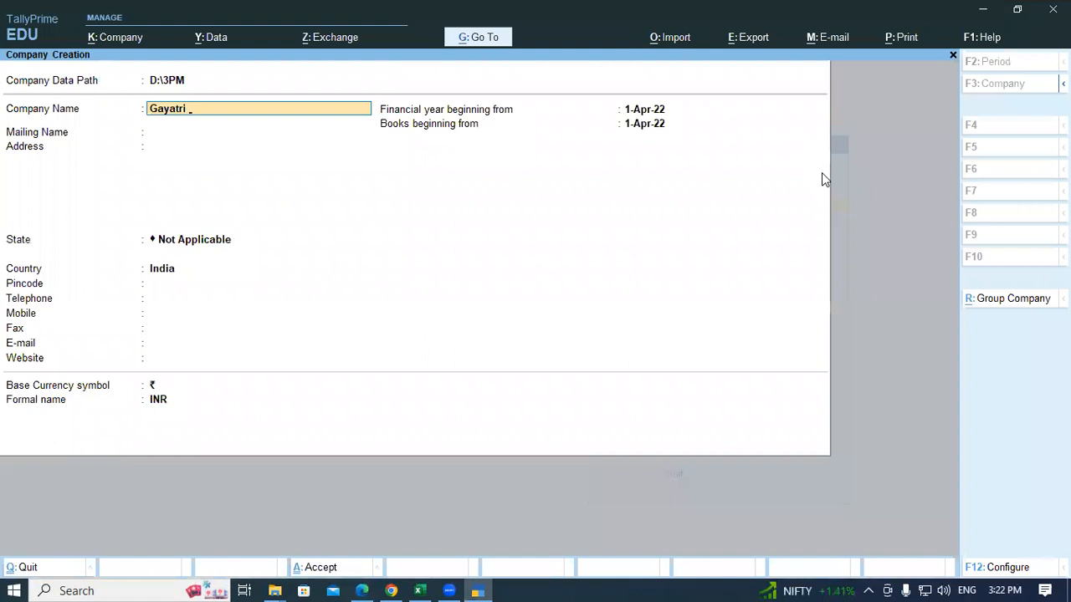
text(institute of Technology)
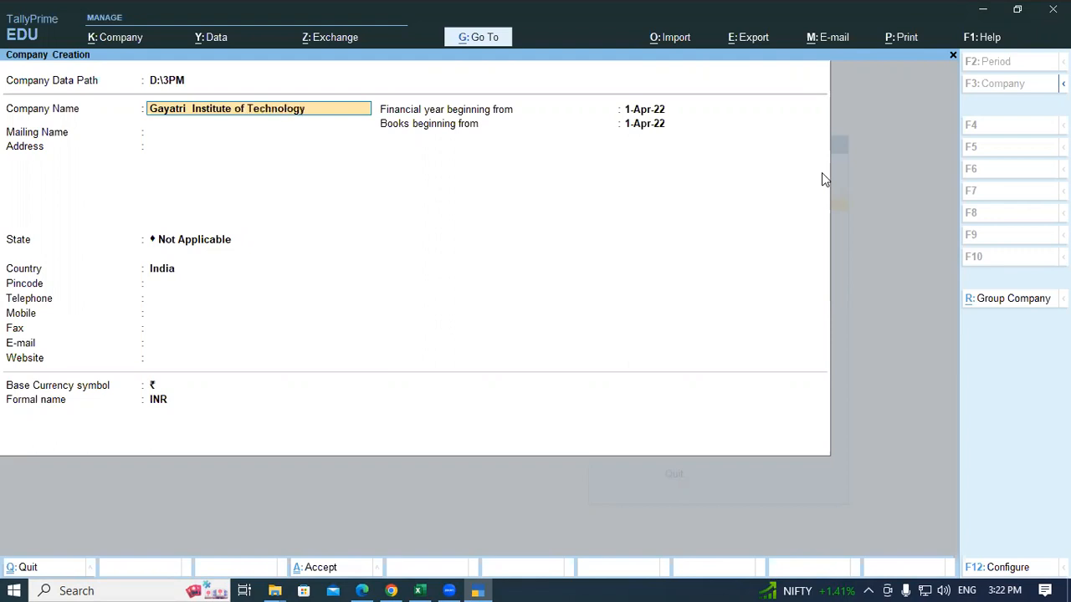
Step: Confirm the name and mailing name, then enter the two mailing-address lines from the invoice
key(Return)
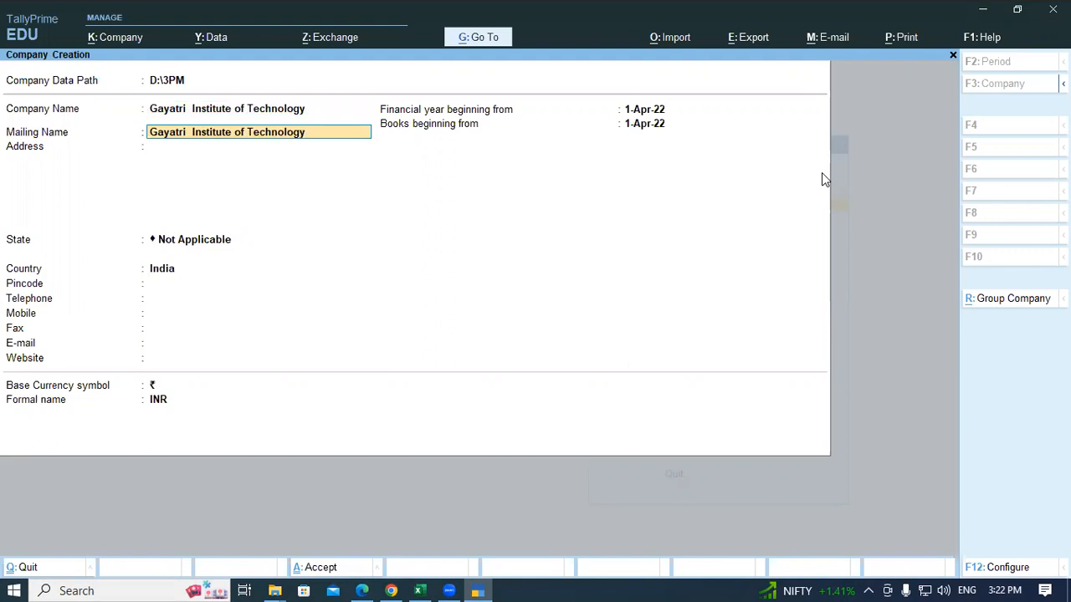
key(Return)
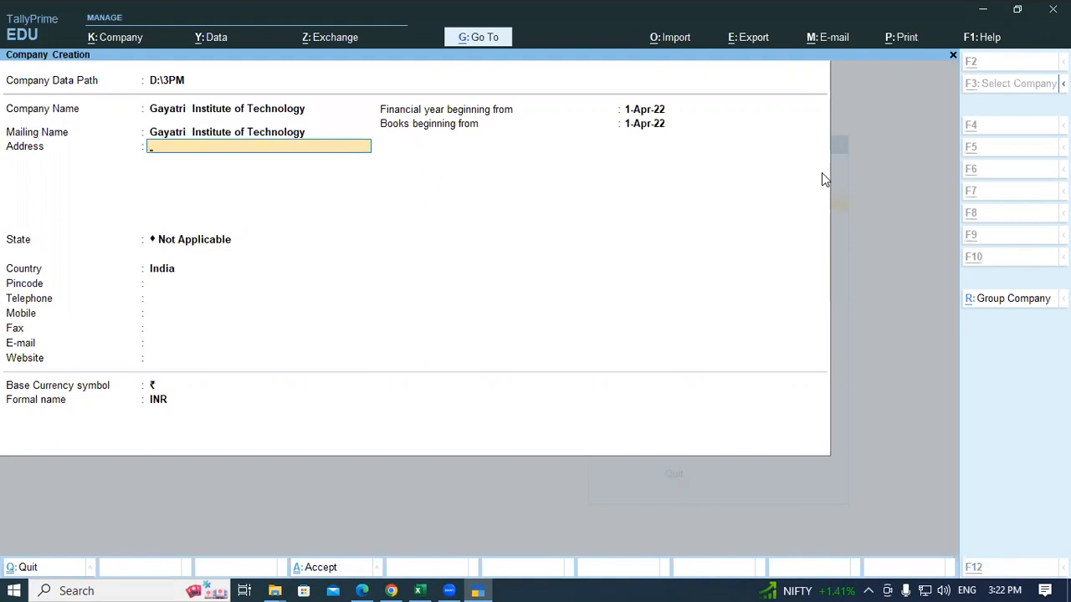
key(alt+Tab)
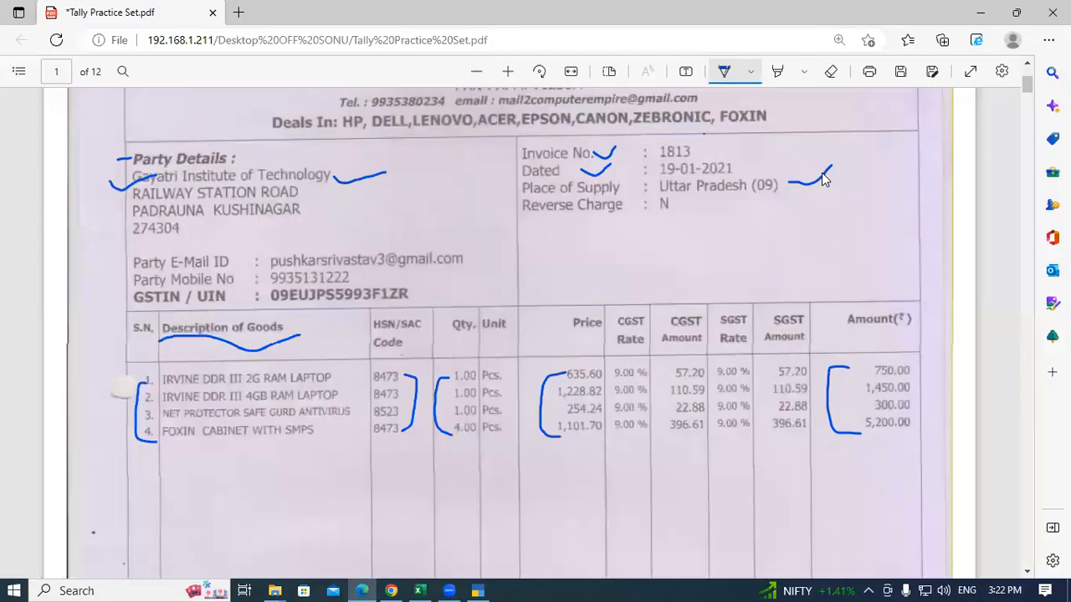
key(alt+Tab)
text(Railway)
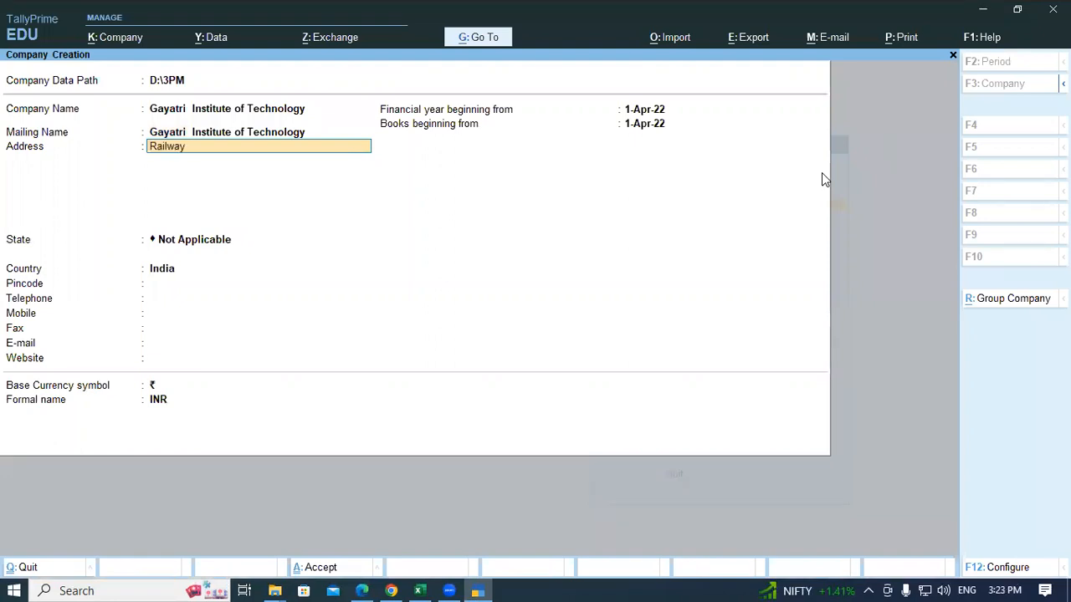
text( Station Road)
key(Return)
text(Padrauna Kushinaga)
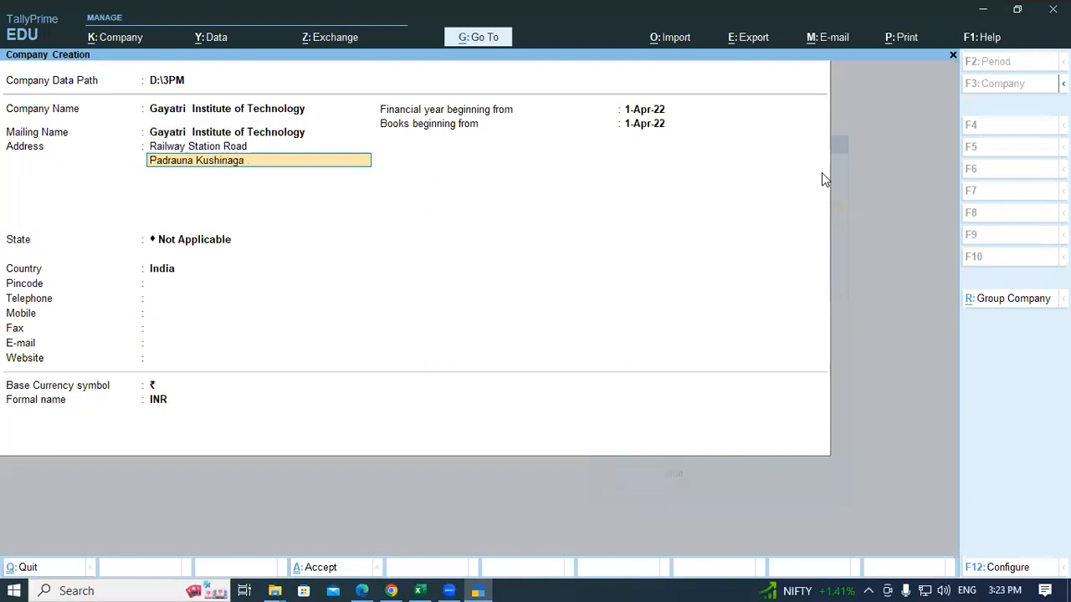
key(Return)
key(Return)
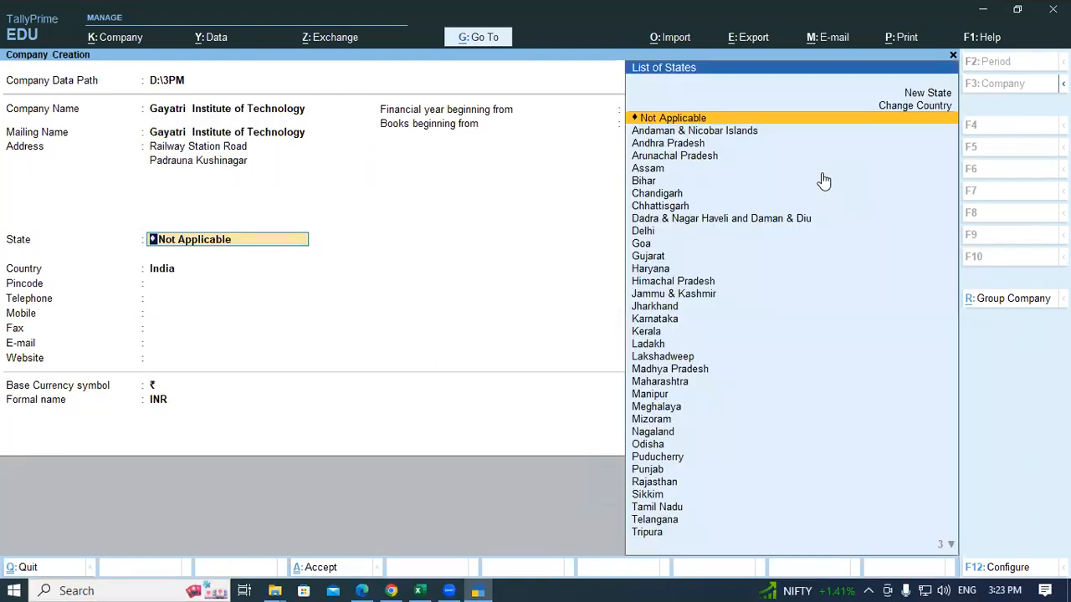
key(BackSpace)
key(Return)
Step: Enter the pincode and set the state to Uttar Pradesh
text(274304)
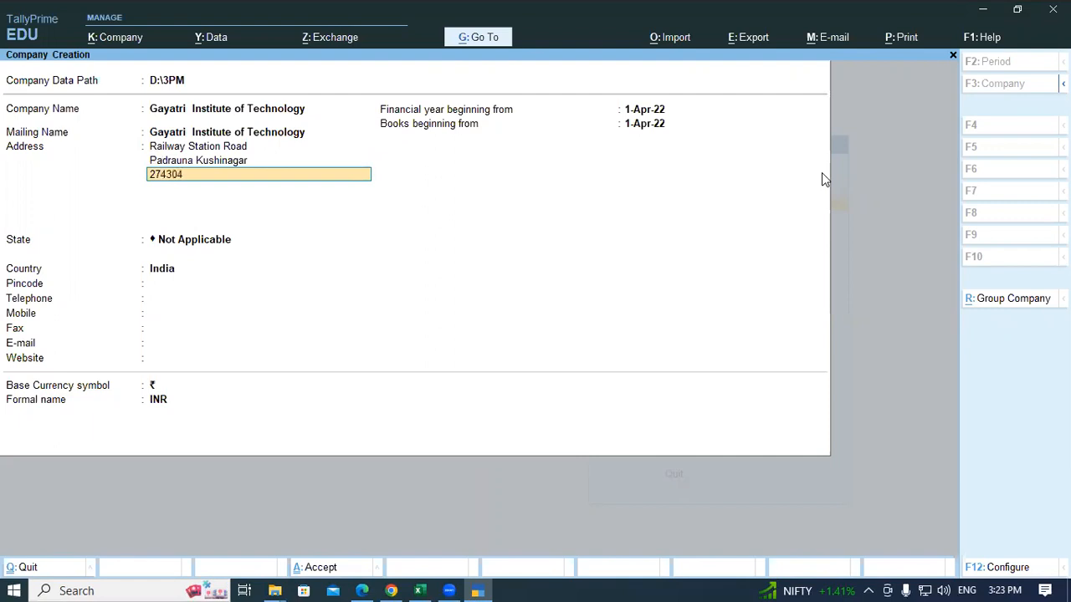
key(Return)
key(Return)
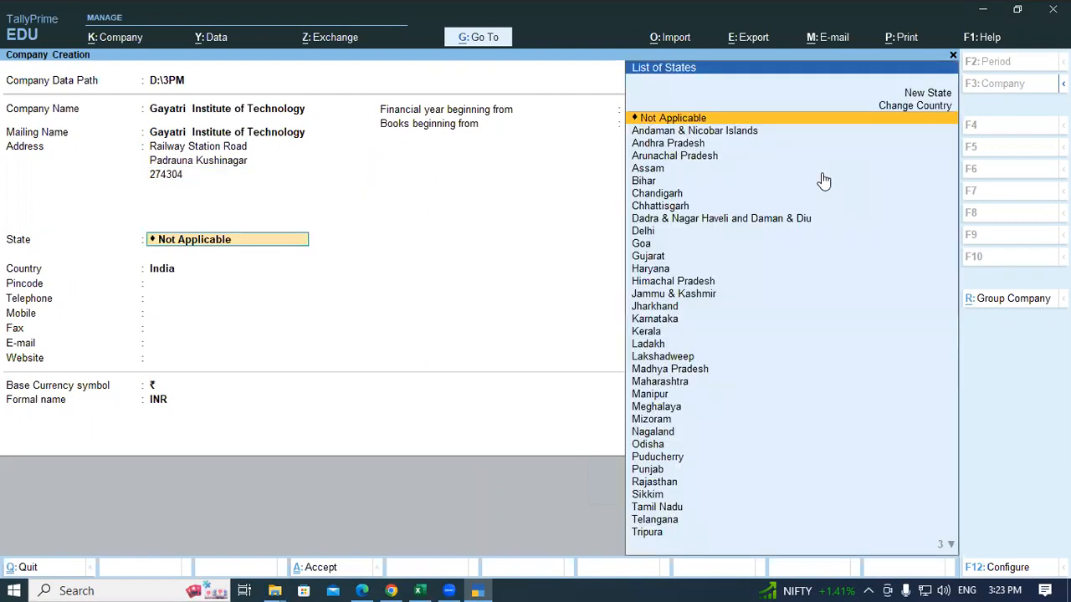
text(U)
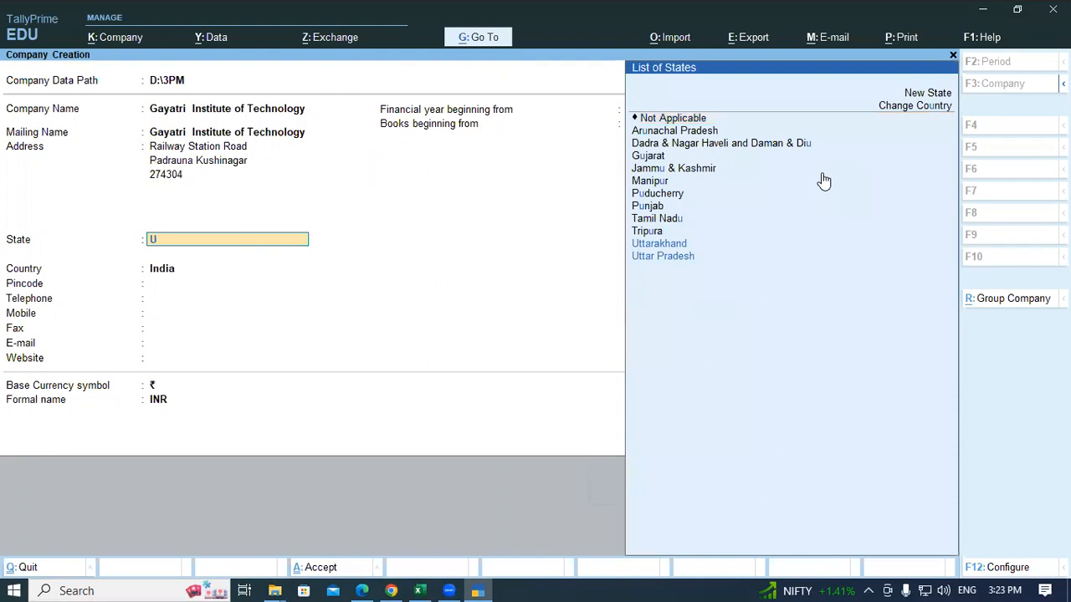
key(Down)
key(Return)
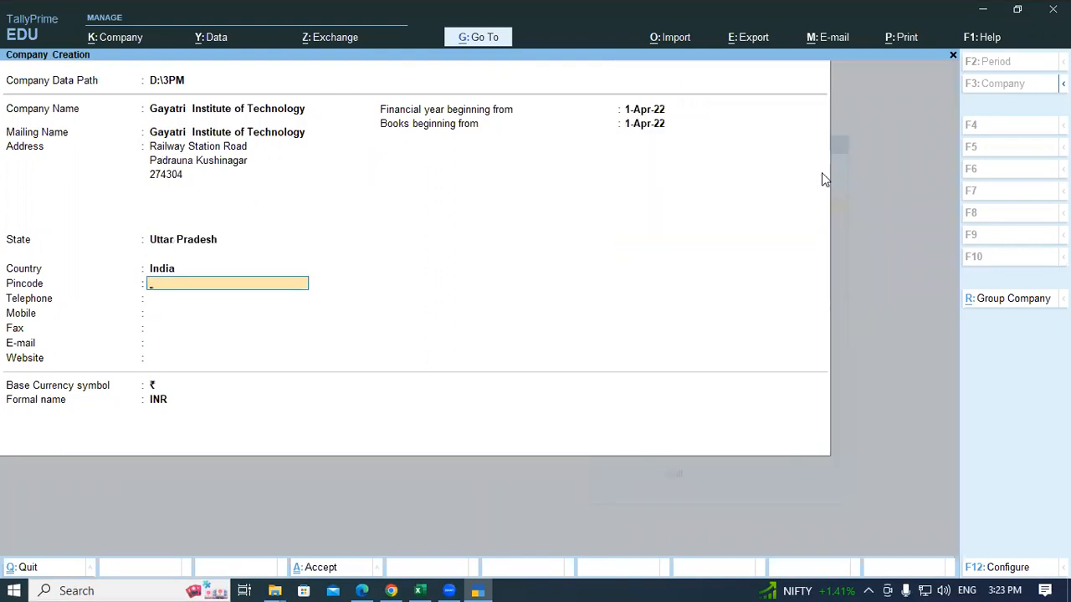
text(274304)
key(Return)
key(Return)
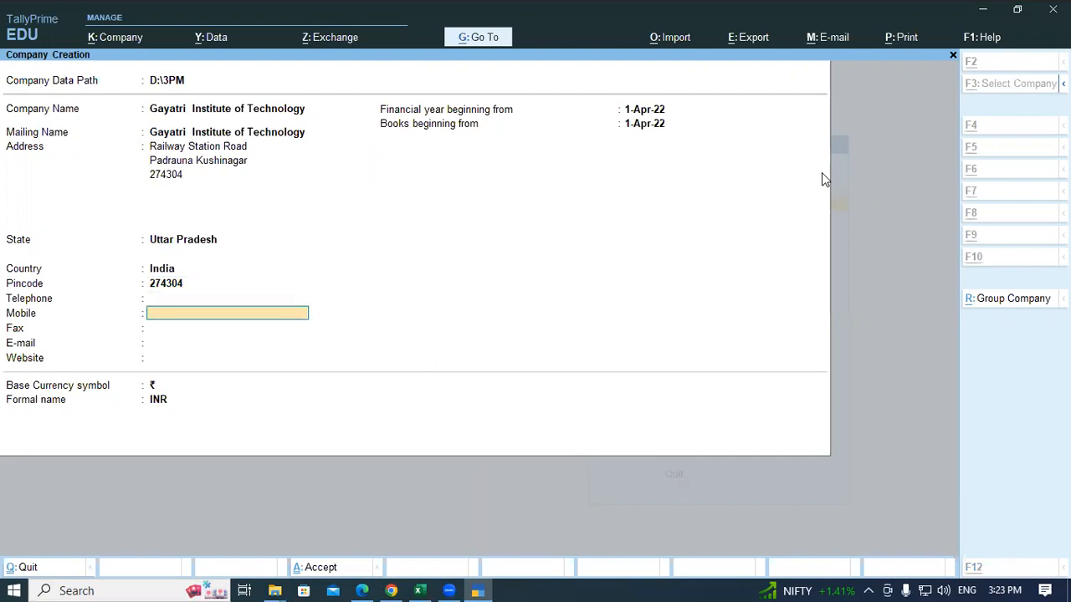
Step: Enter the mobile number from the invoice and skip ahead to the Accept? confirmation
key(alt+Tab)
key(alt+Tab)
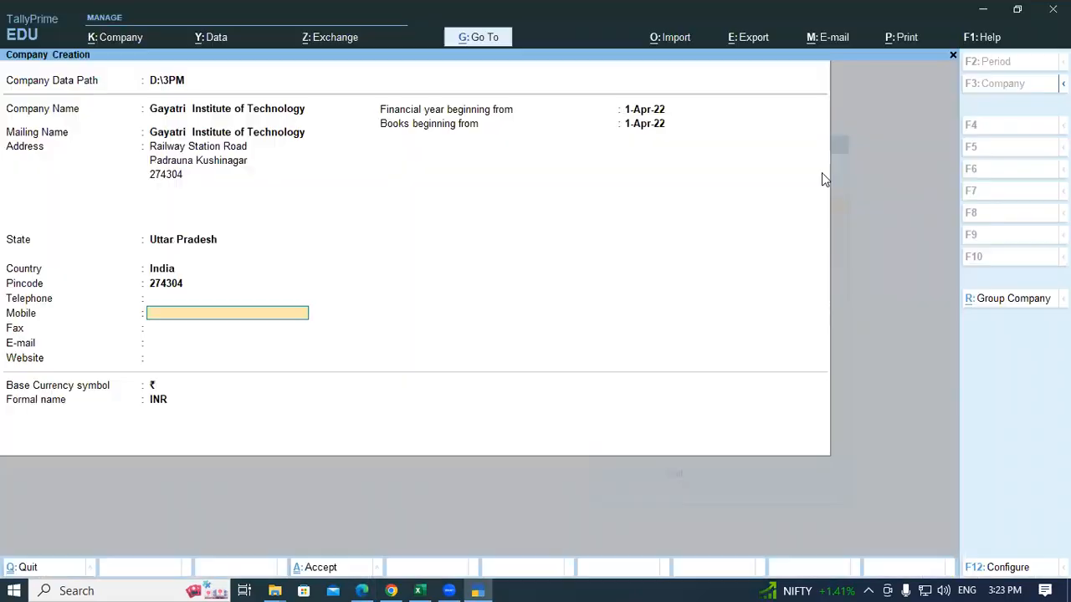
key(Return)
key(Return)
key(Return)
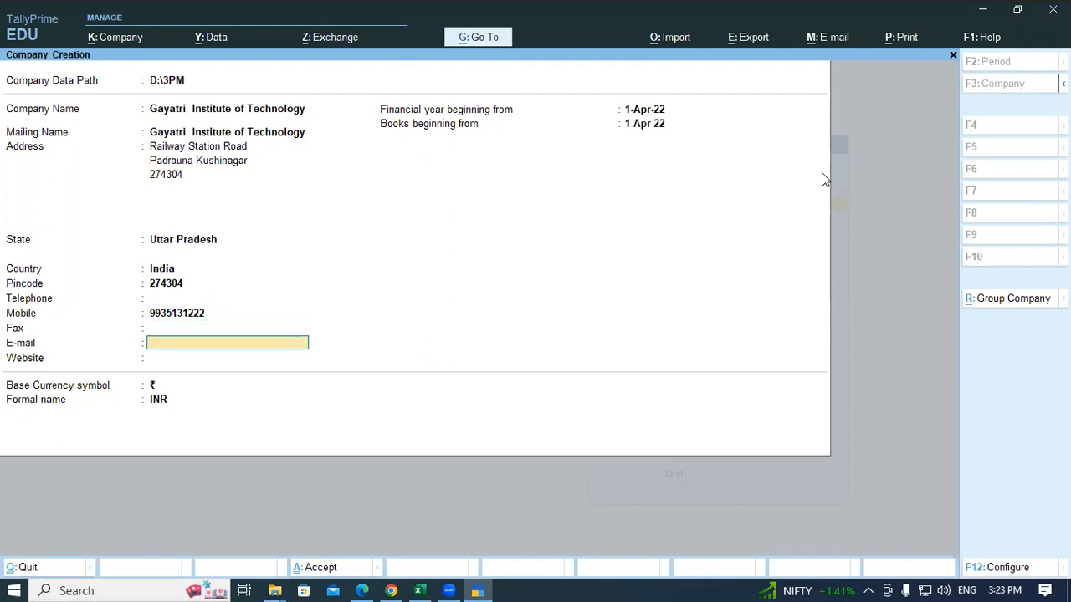
key(Return)
key(Return)
key(Return)
key(Return)
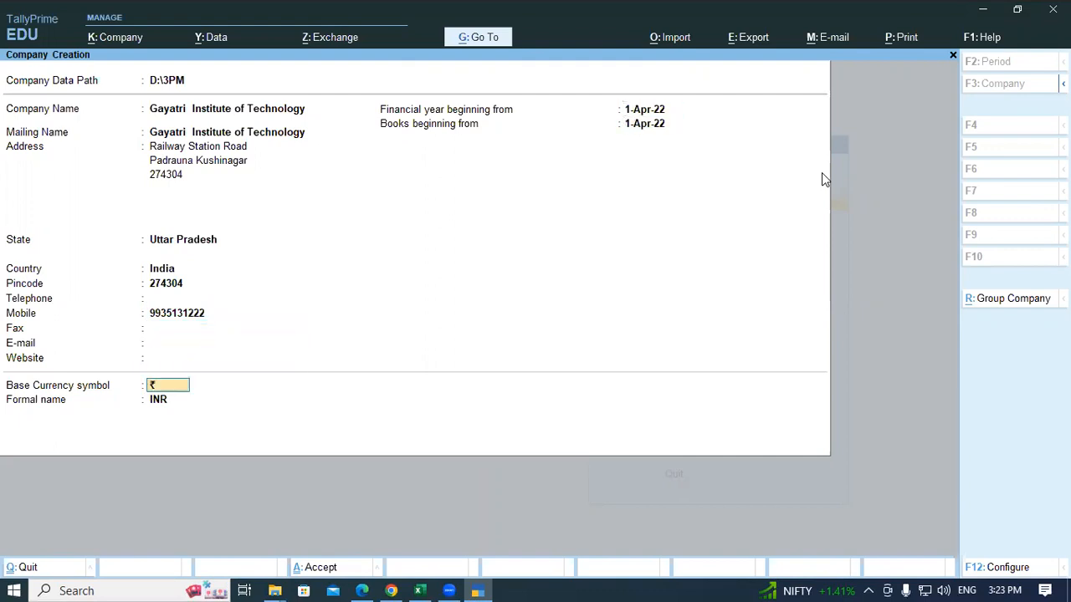
key(Return)
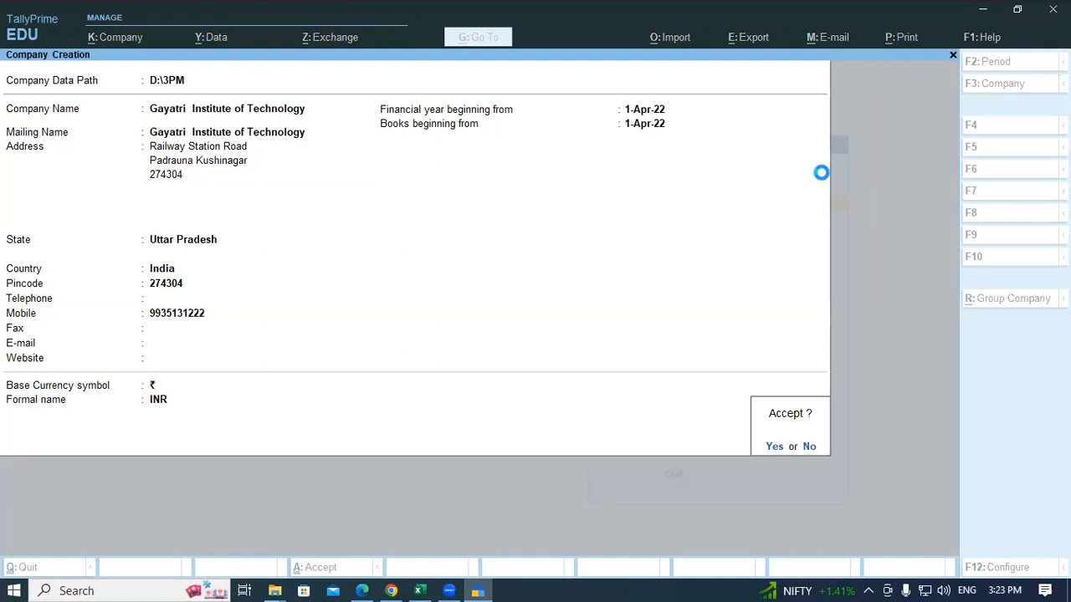
Step: Accept the company, set Enable GST to Yes, and turn off the PDF Draw pen
key(Return)
key(Return)
key(Return)
key(Return)
key(Return)
key(Return)
key(Return)
key(Return)
key(Return)
key(Return)
key(Return)
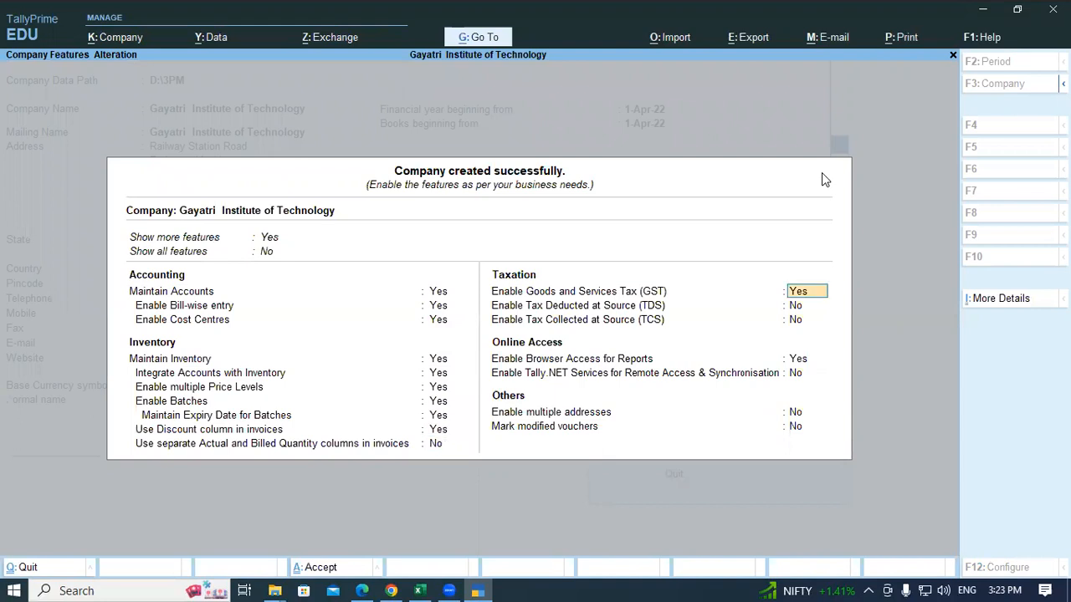
key(Return)
key(Return)
key(Return)
key(Return)
key(Return)
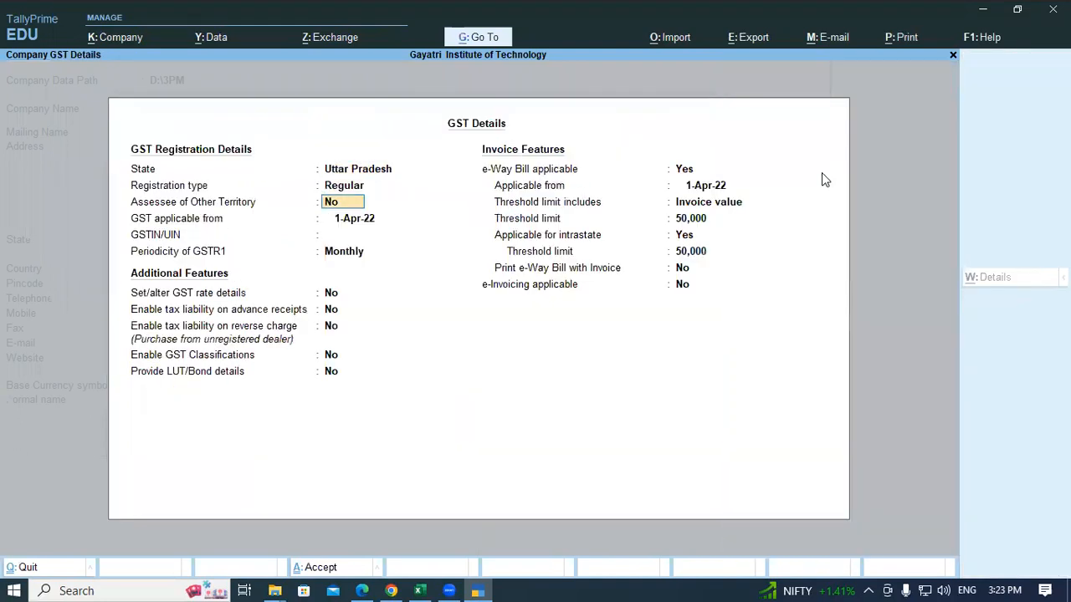
key(alt+Tab)
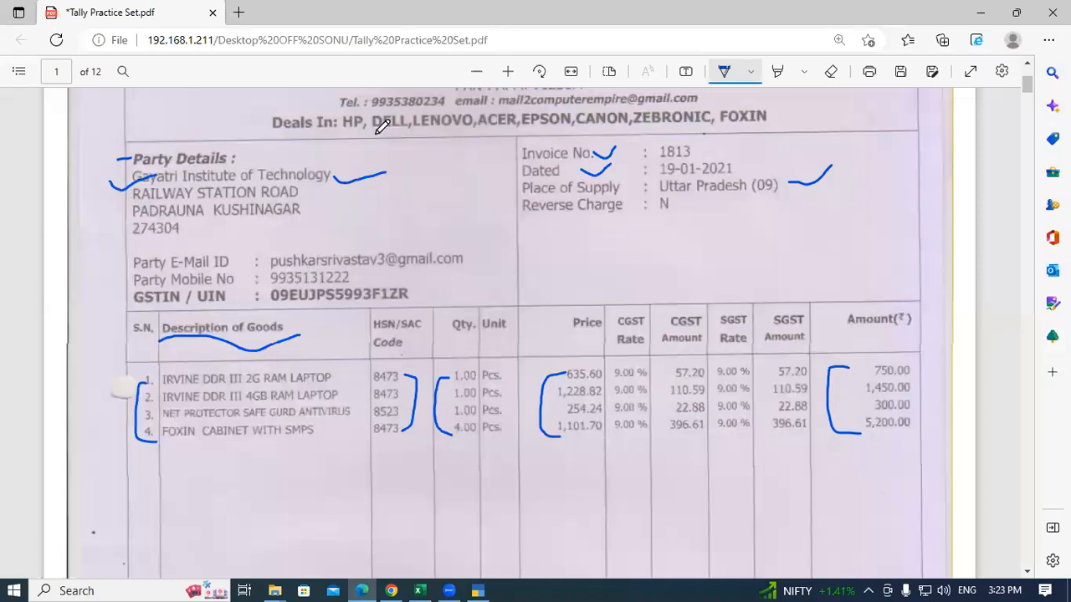
click(725, 73)
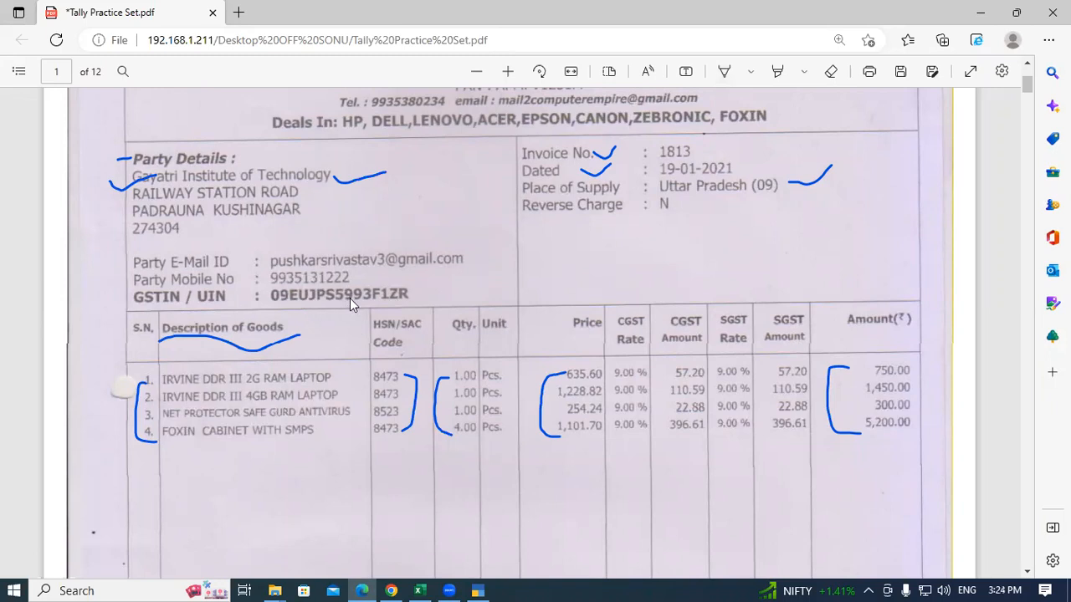
key(alt+Tab)
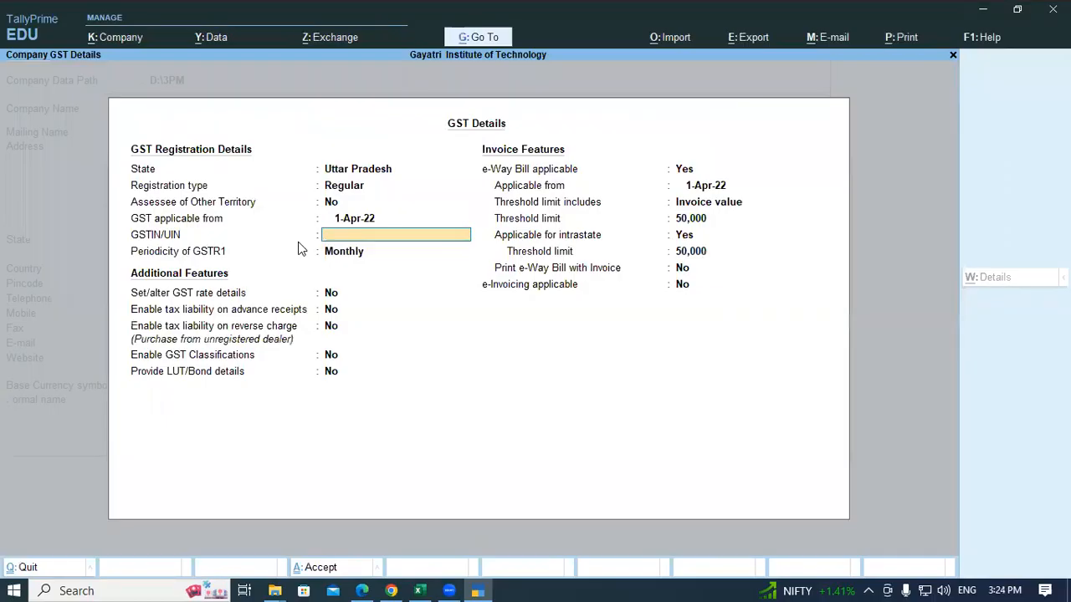
Step: Enter the company GSTIN from the invoice, keep Monthly periodicity, and accept with Ctrl+A
key(alt+Tab)
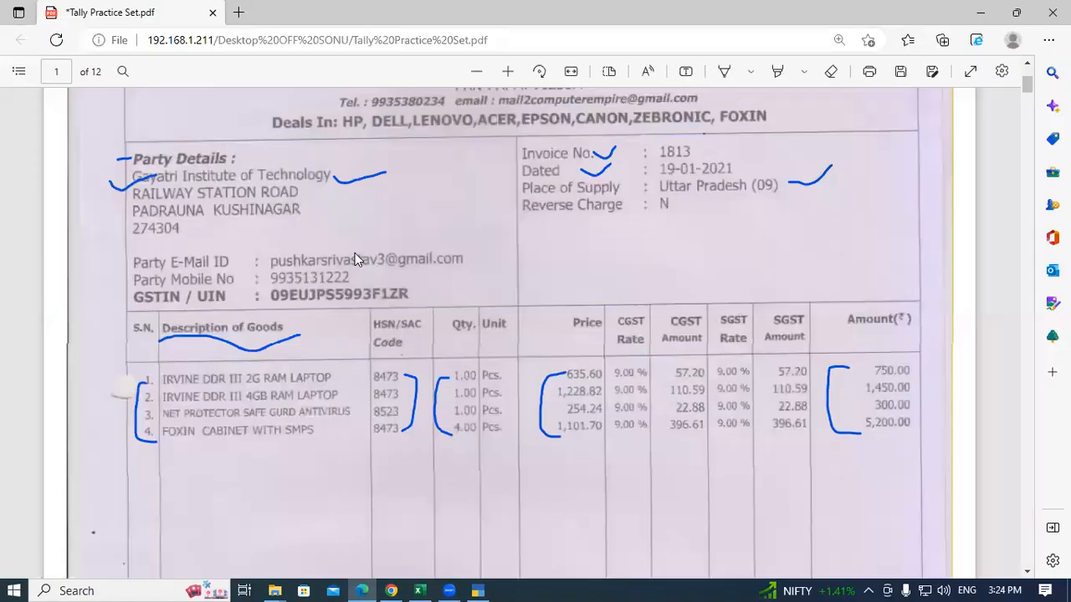
key(alt+Tab)
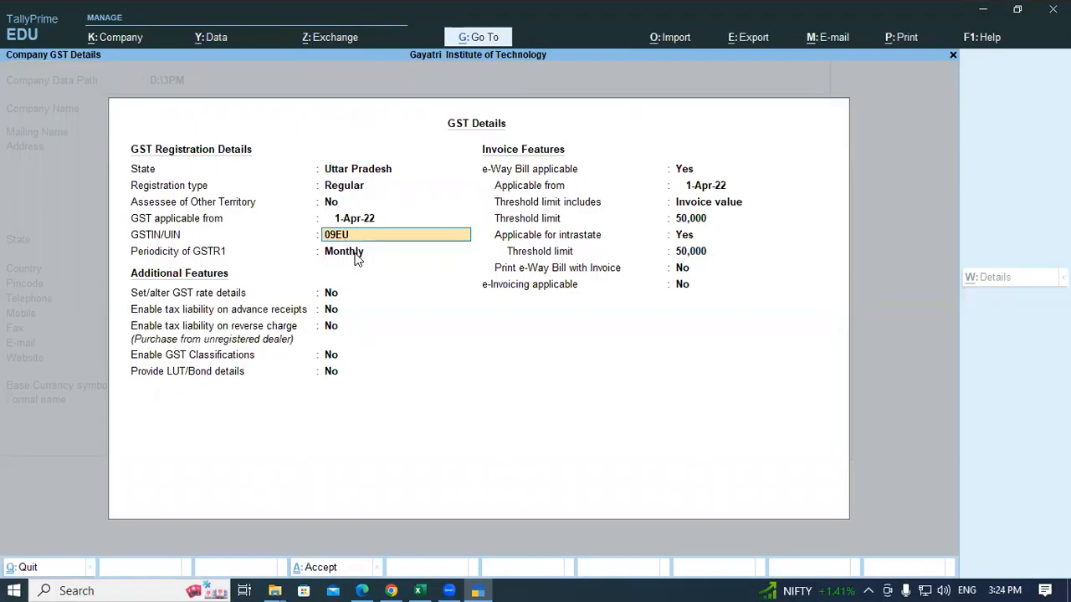
key(alt+Tab)
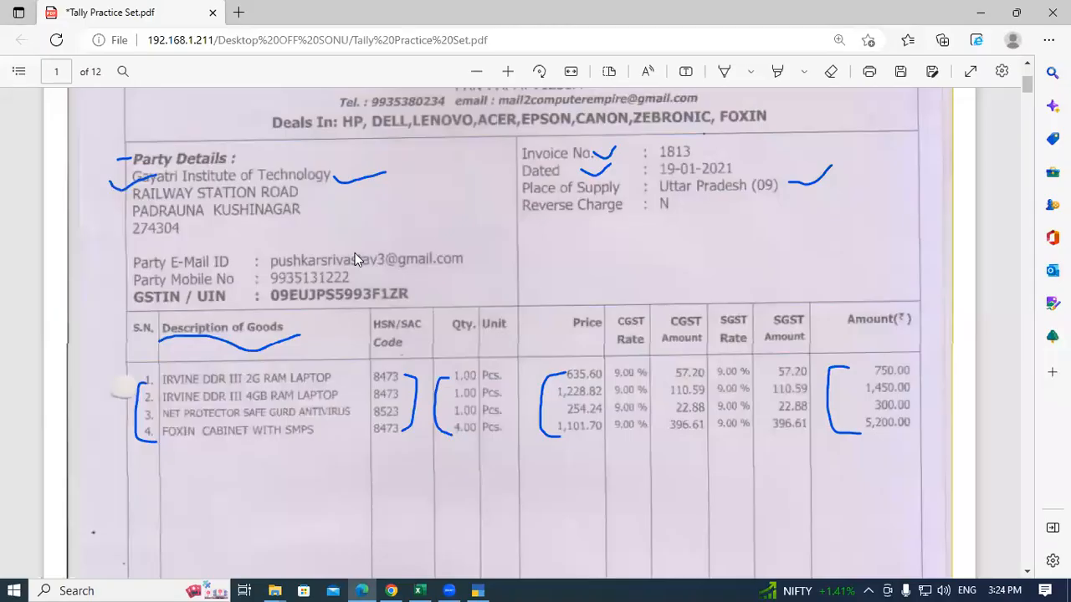
key(alt+Tab)
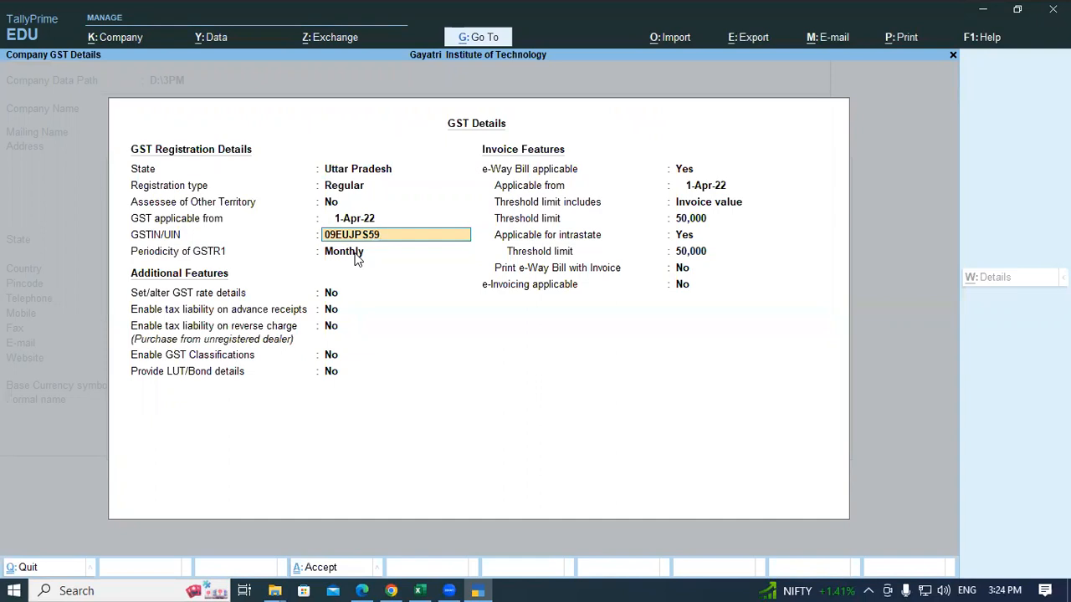
key(alt+Tab)
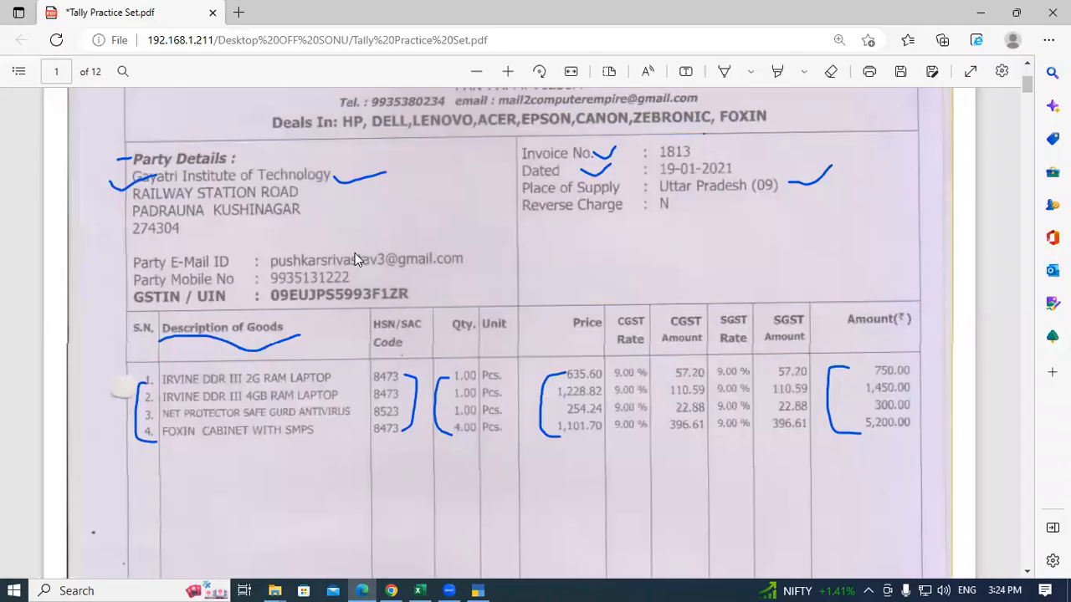
key(alt+Tab)
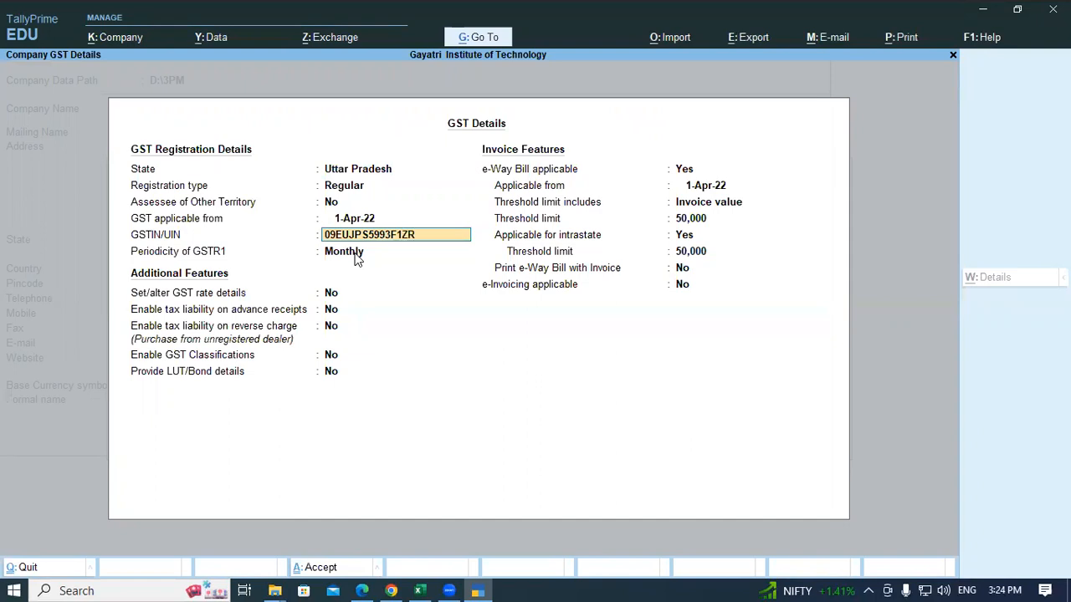
key(Return)
key(Return)
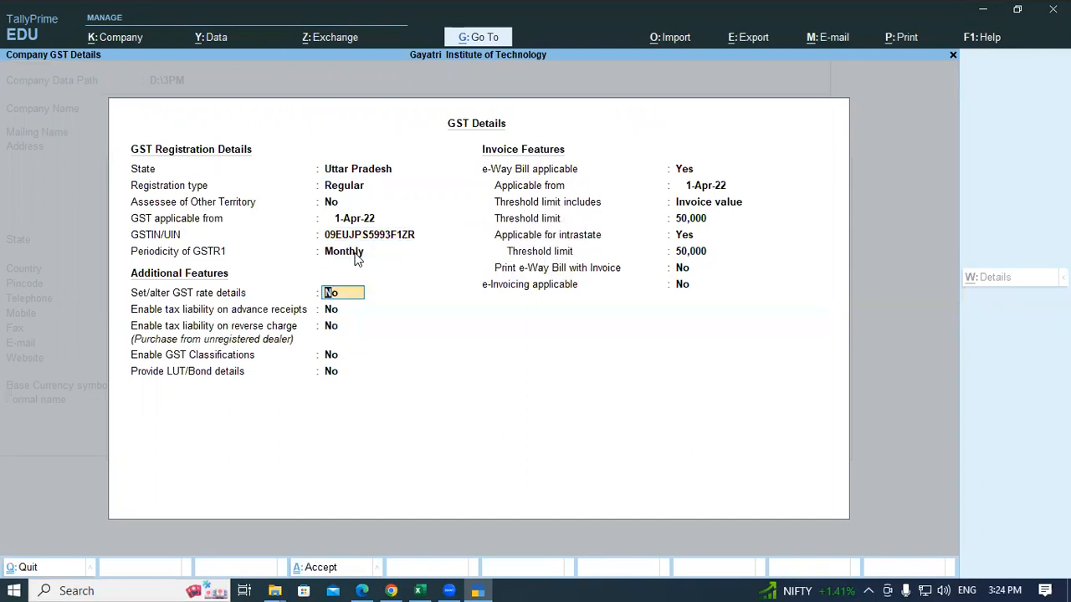
key(ctrl+a)
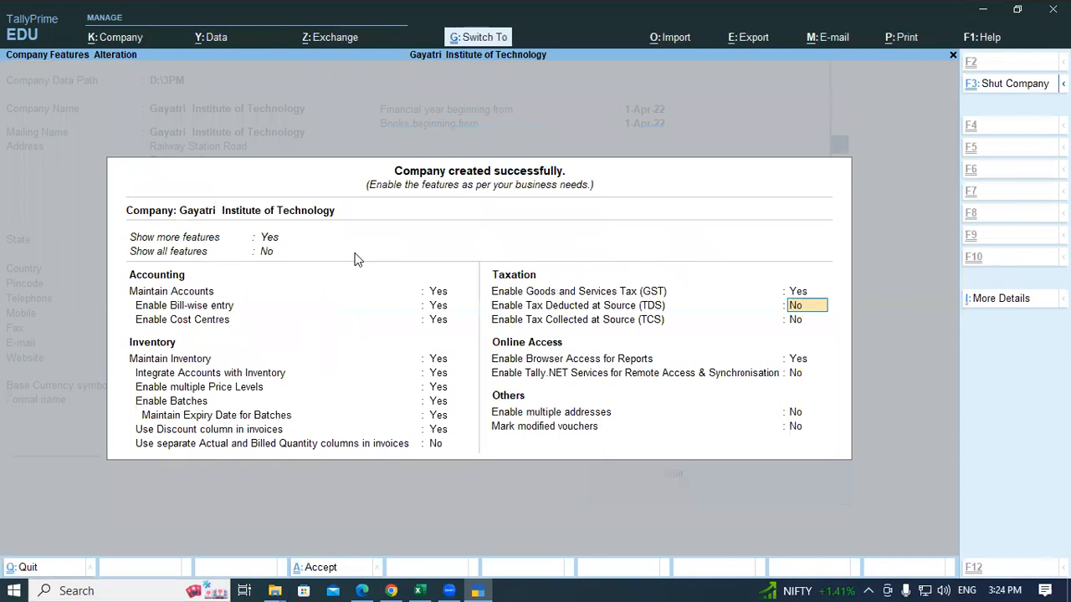
Step: Accept the company features screen to finish company setup
key(ctrl+a)
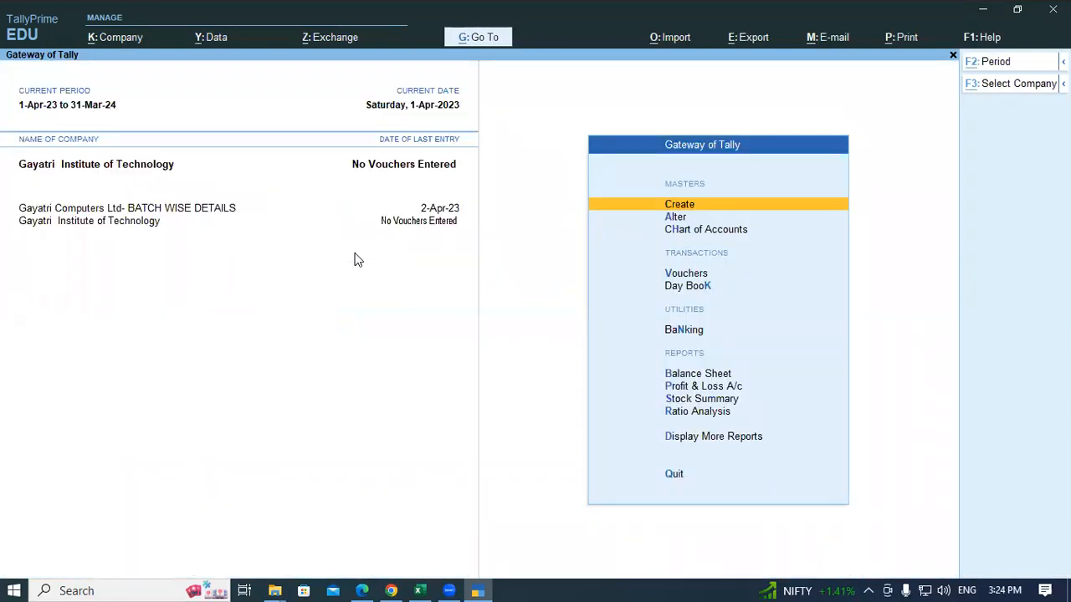
key(alt+Tab)
scroll(235, 297, up, 5)
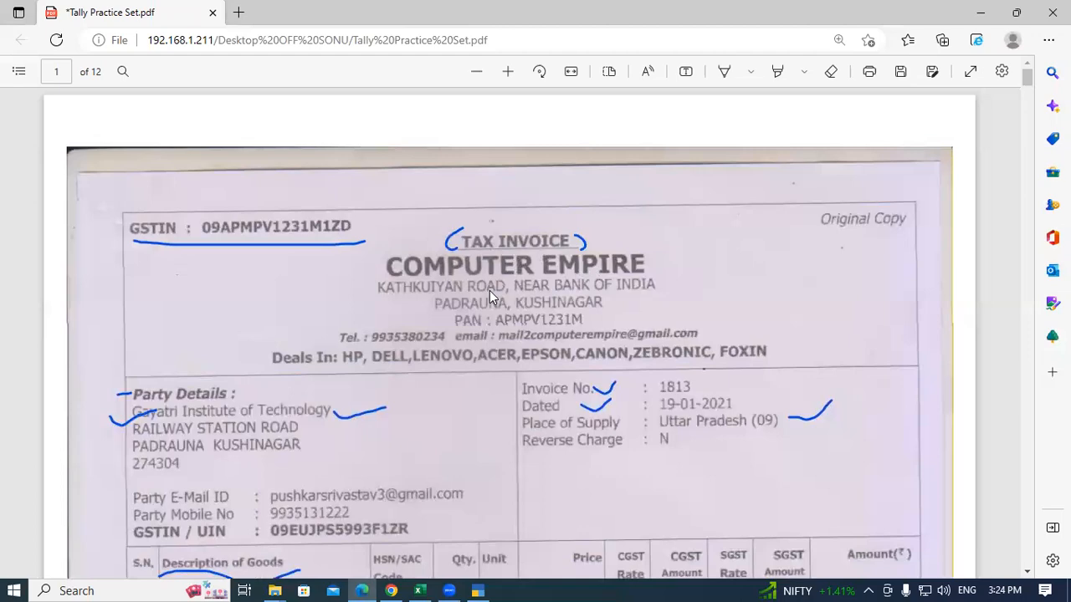
key(alt+Tab)
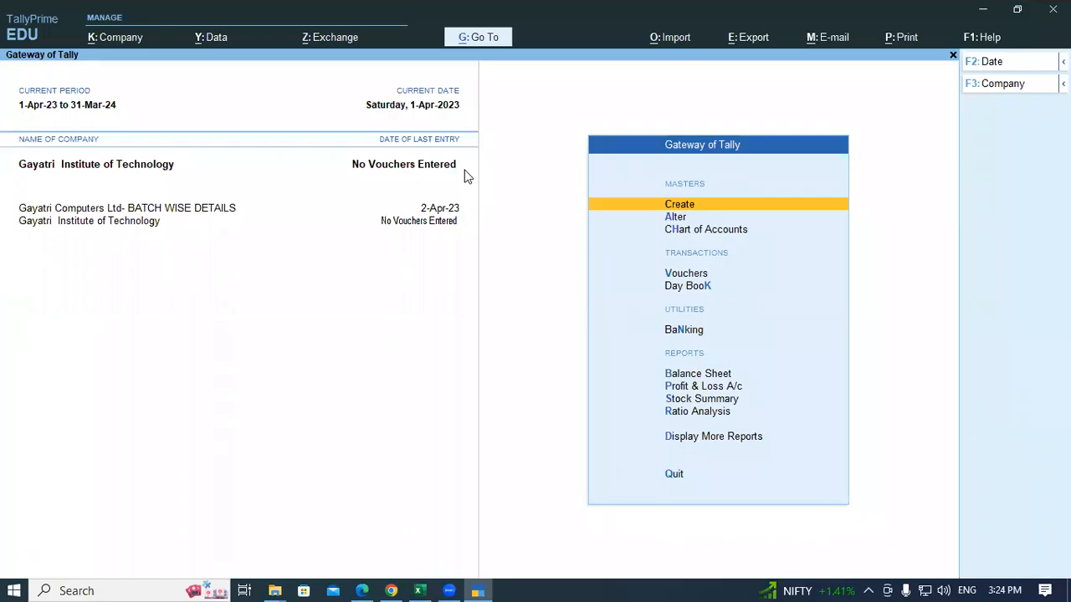
Step: Create a ledger named Computer Empire under Sundry Creditors
key(Return)
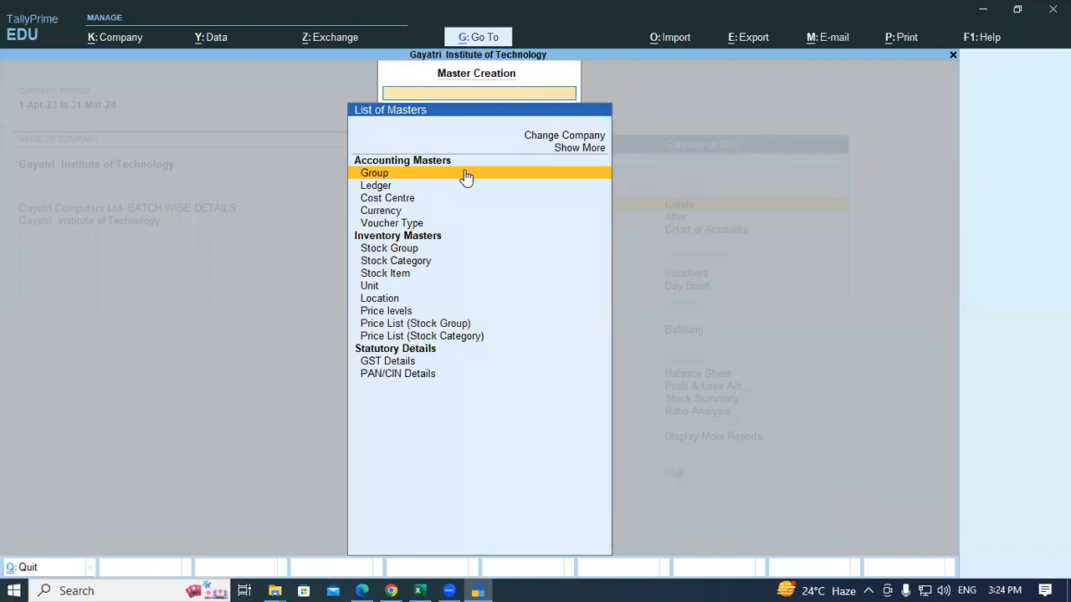
key(Down)
key(Return)
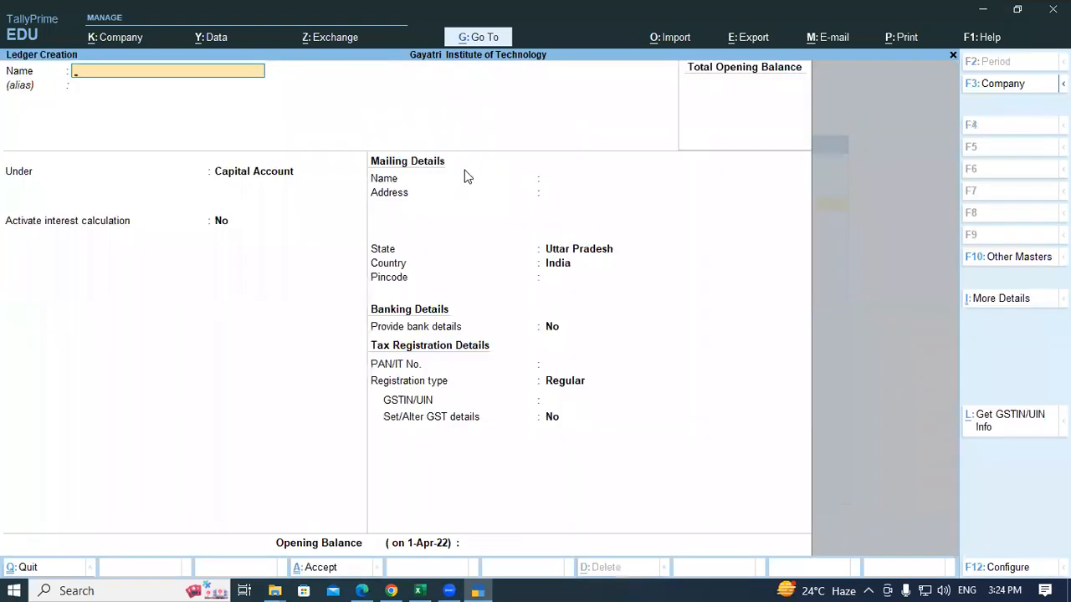
text(Computer Empire)
key(Return)
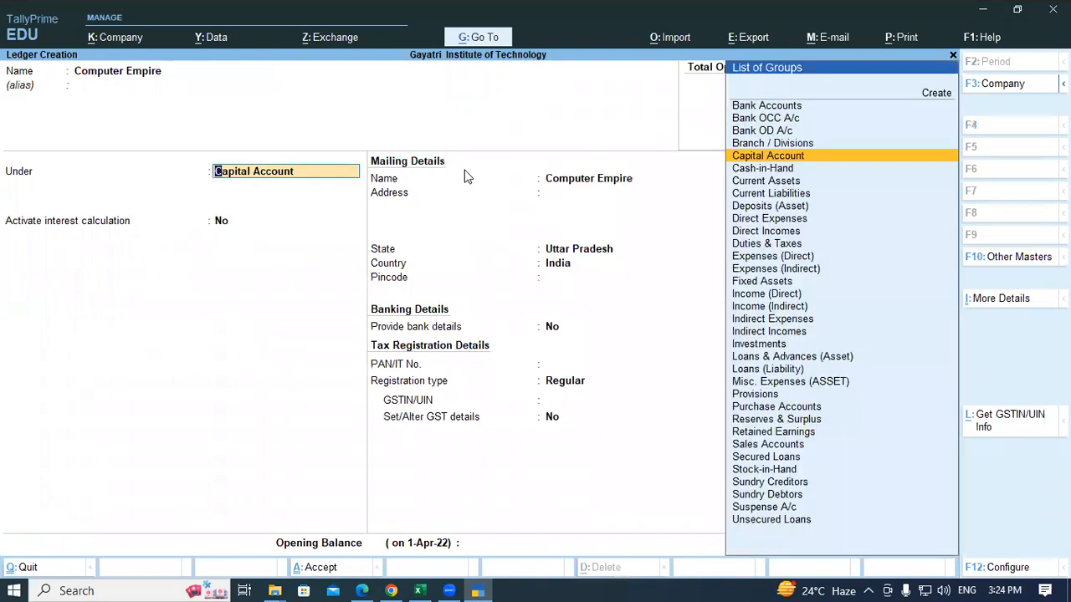
text(Sun)
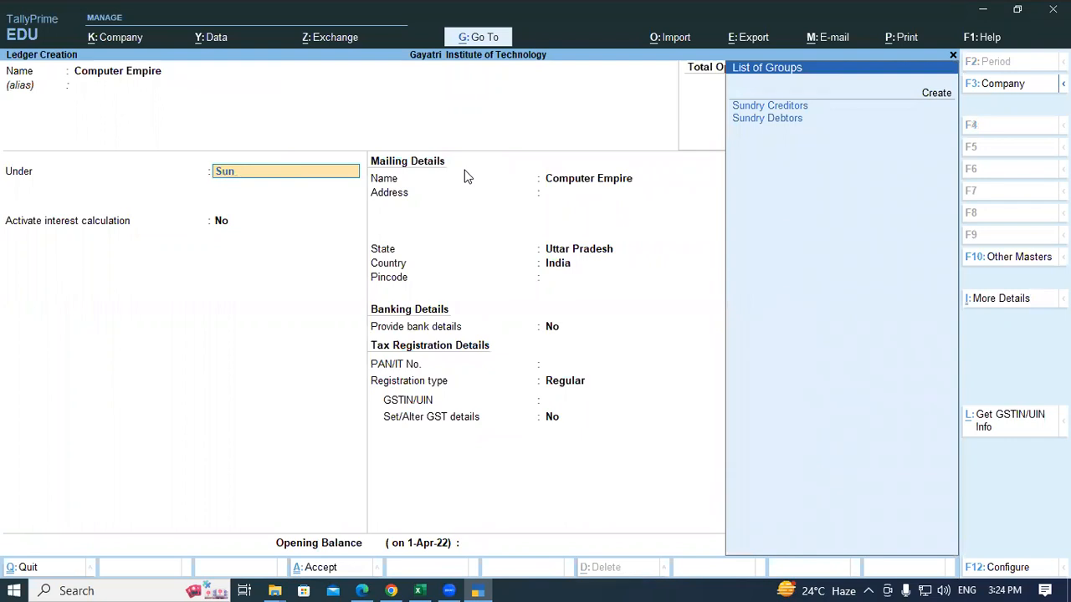
key(Return)
key(Return)
key(Return)
key(Return)
key(Return)
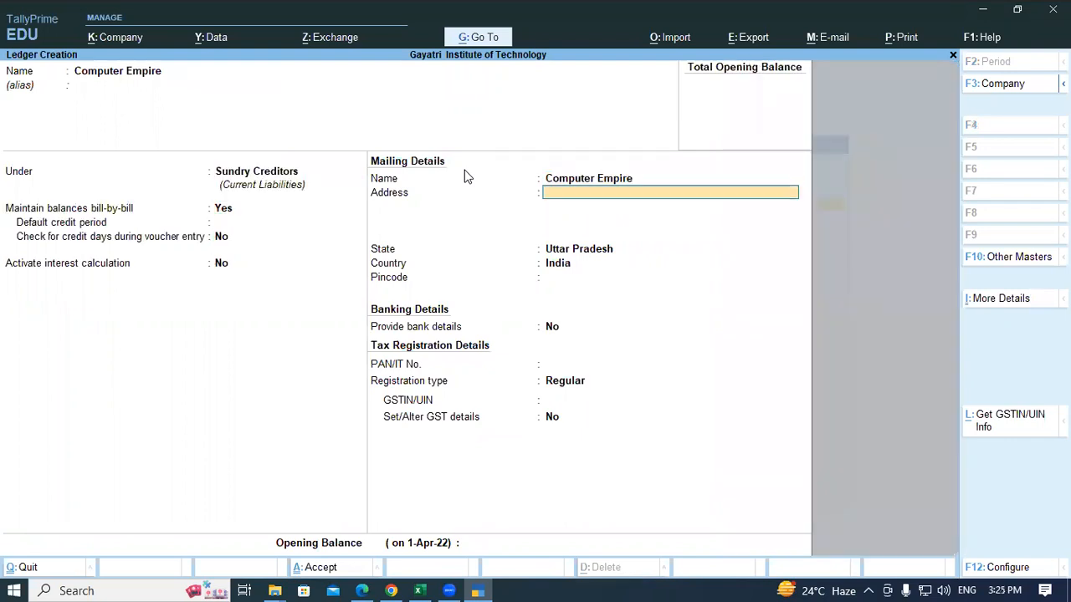
Step: Enter the supplier's address and PAN from the invoice, keeping Regular registration
text(Padrauna)
key(Return)
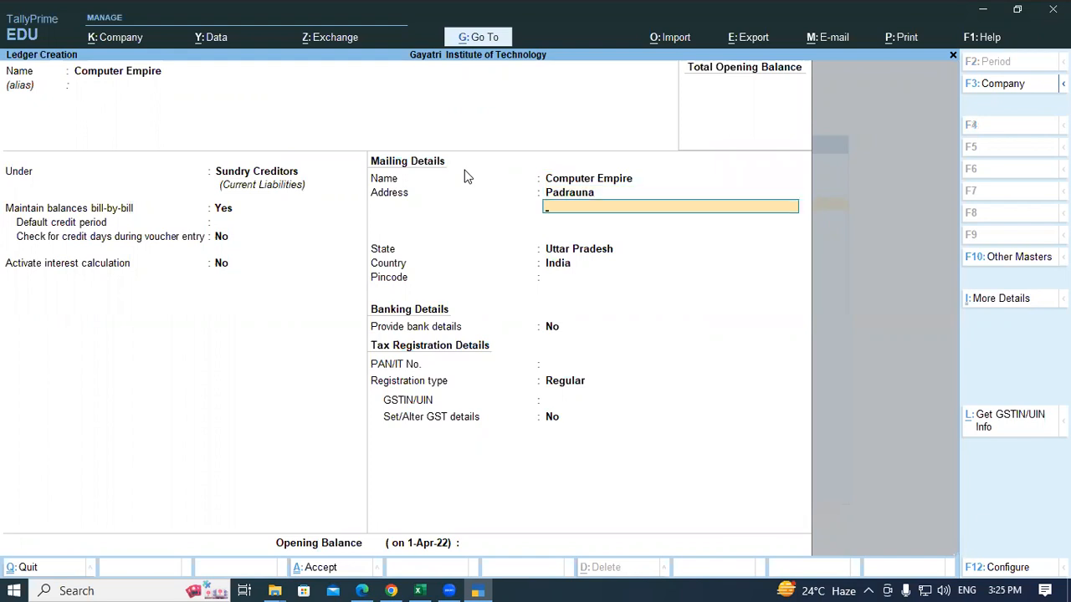
key(Return)
key(Return)
key(Return)
key(Return)
key(Return)
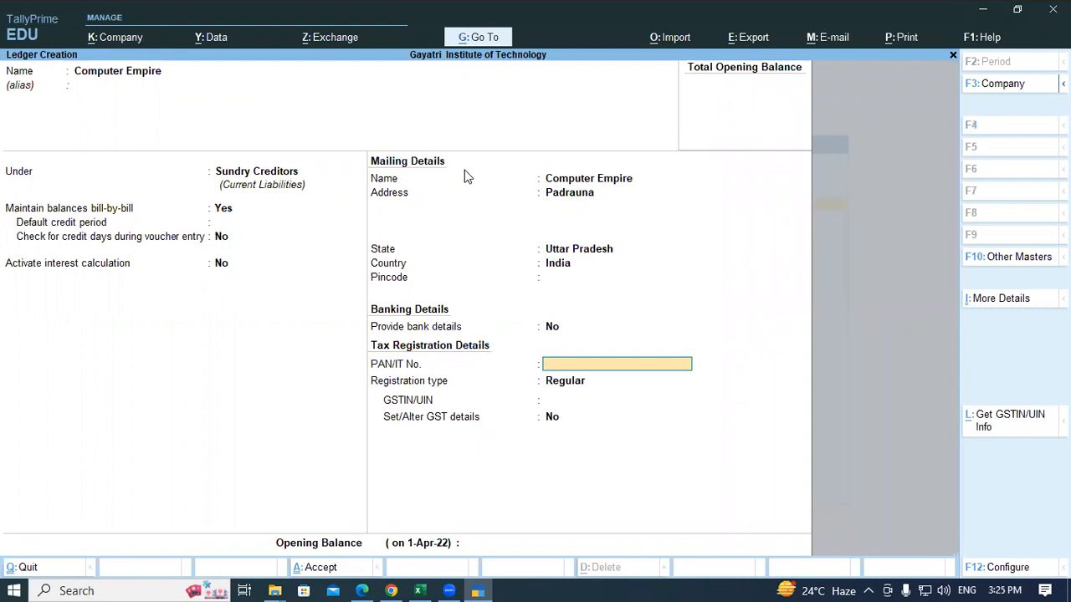
key(alt+Tab)
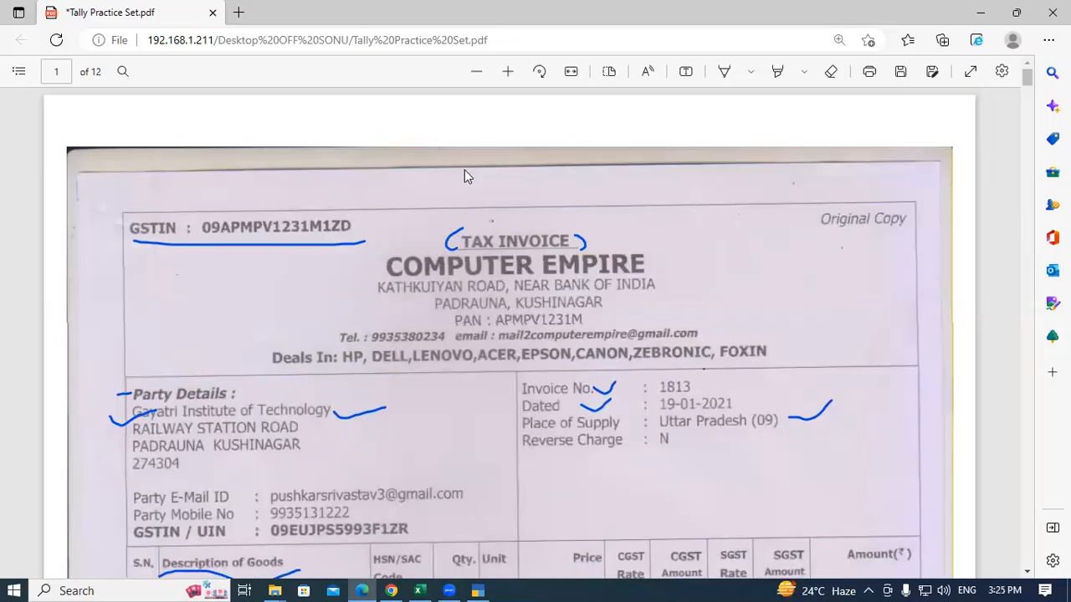
key(alt+Tab)
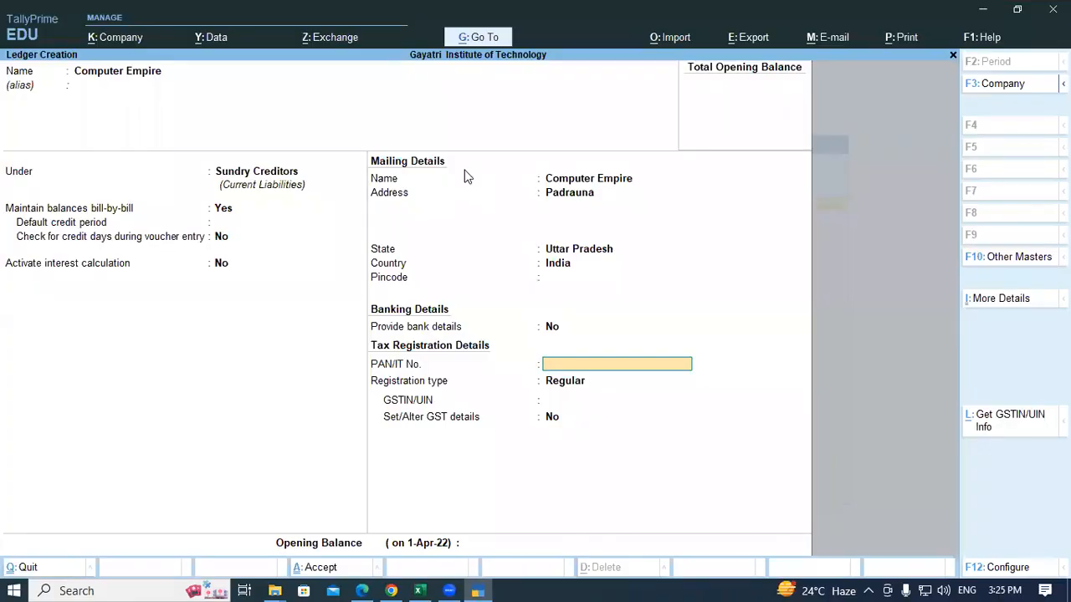
key(Return)
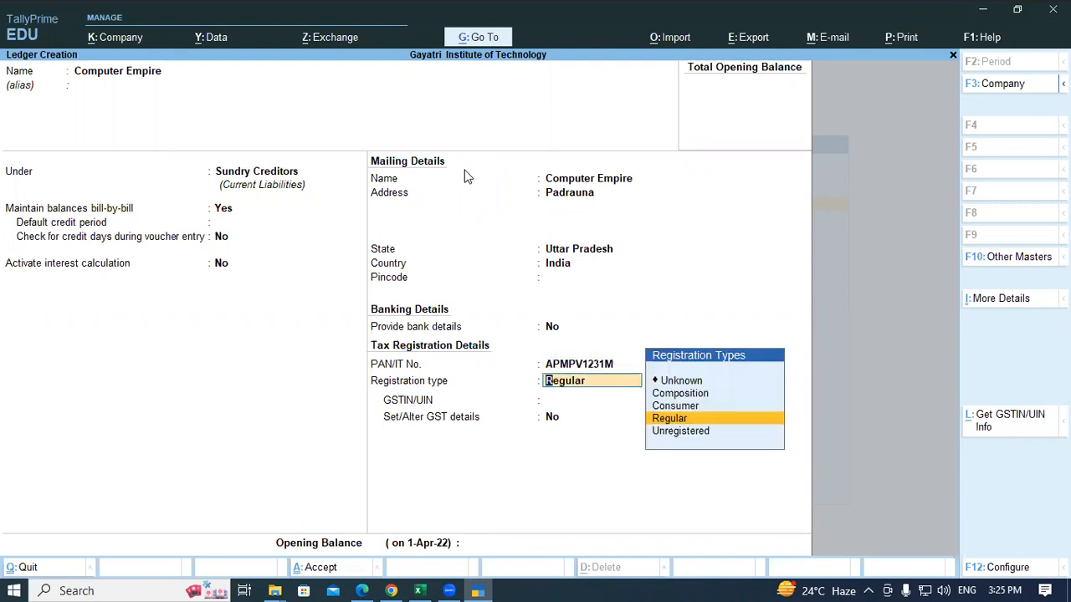
key(Return)
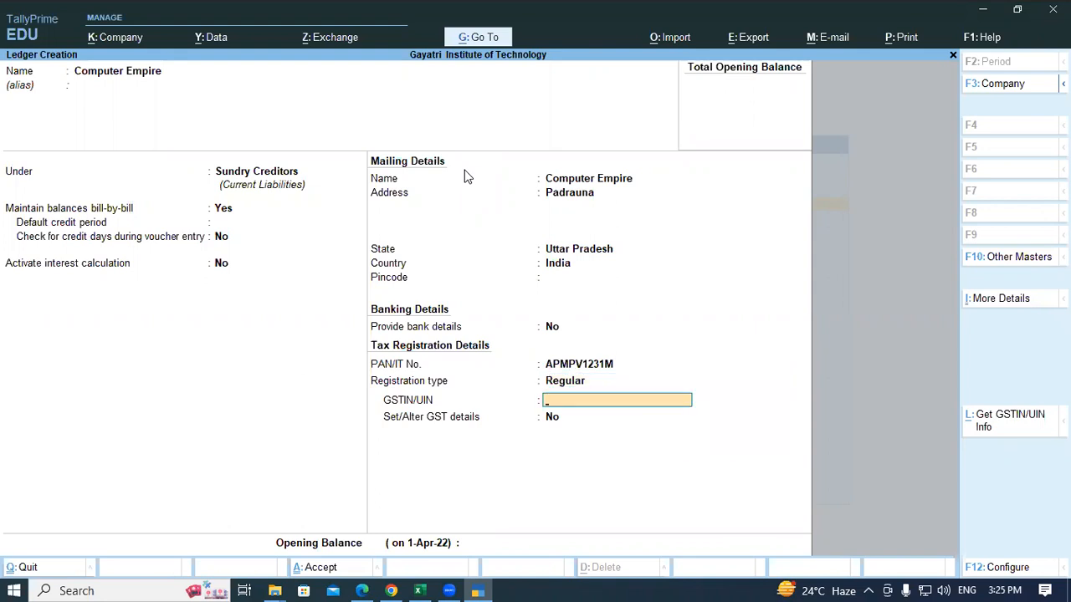
Step: Enter the supplier's GSTIN, save the Computer Empire ledger, and close the blank form
key(alt+Tab)
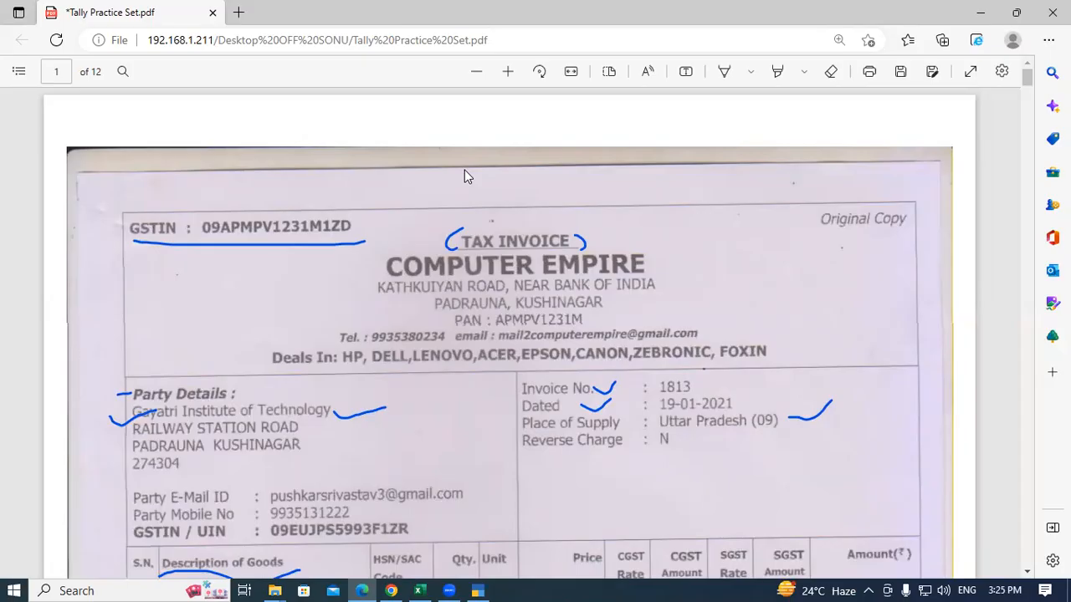
key(alt+Tab)
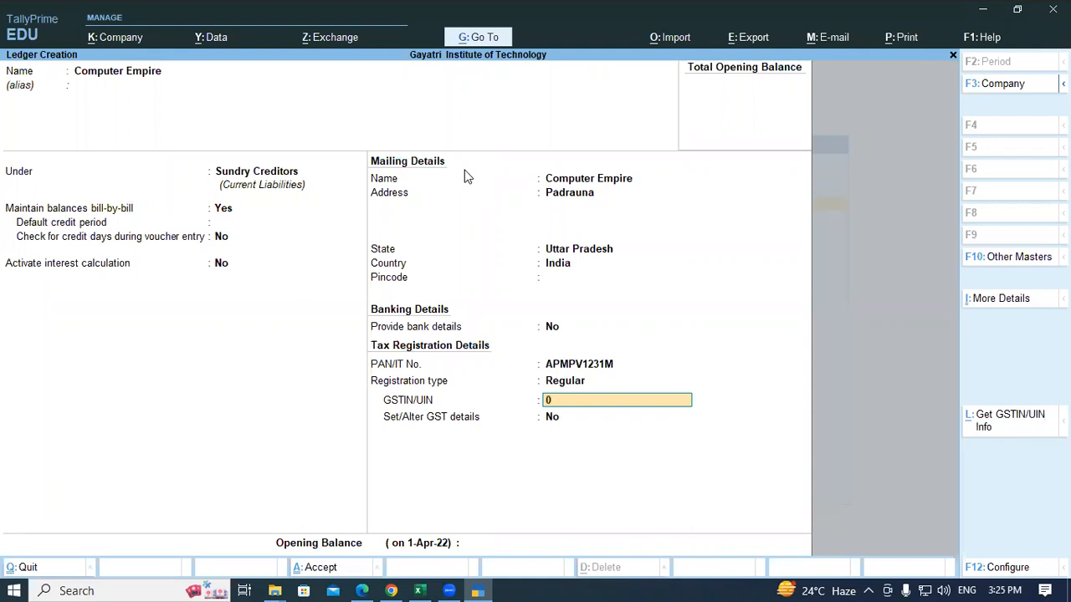
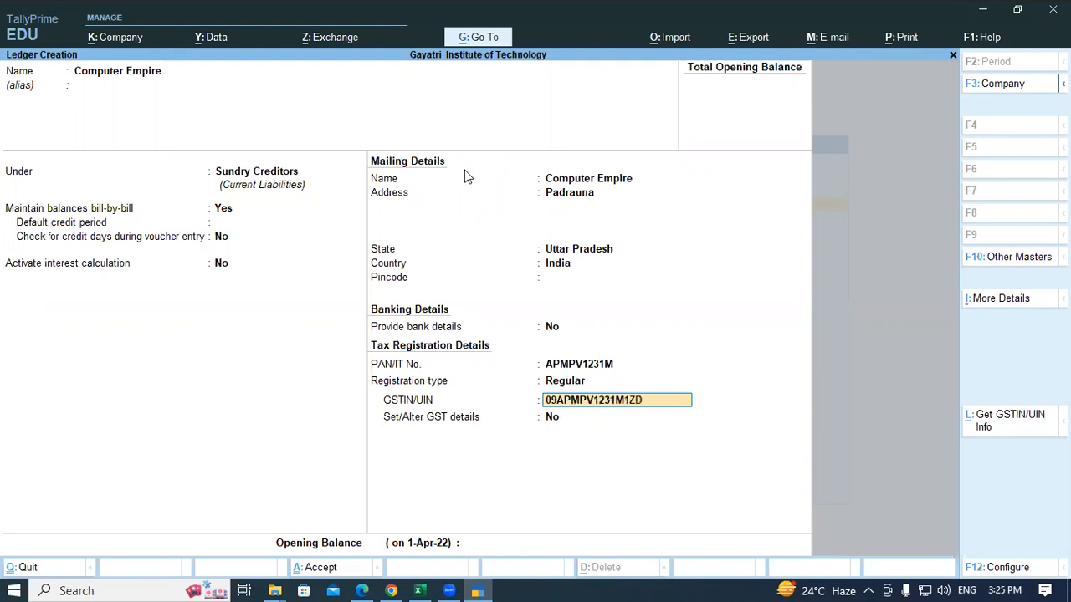
key(Return)
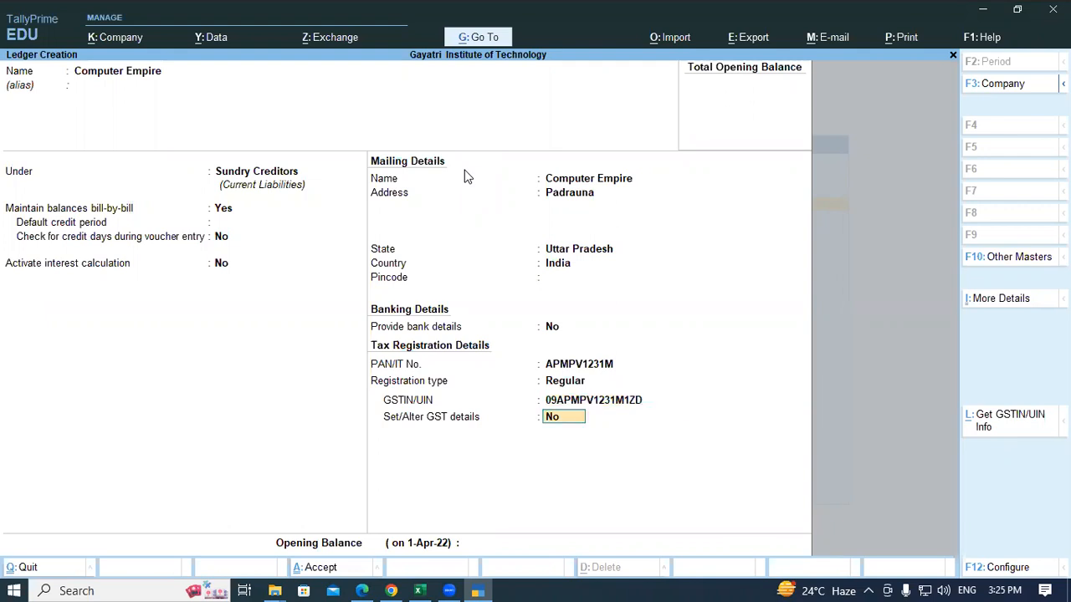
key(Return)
key(Return)
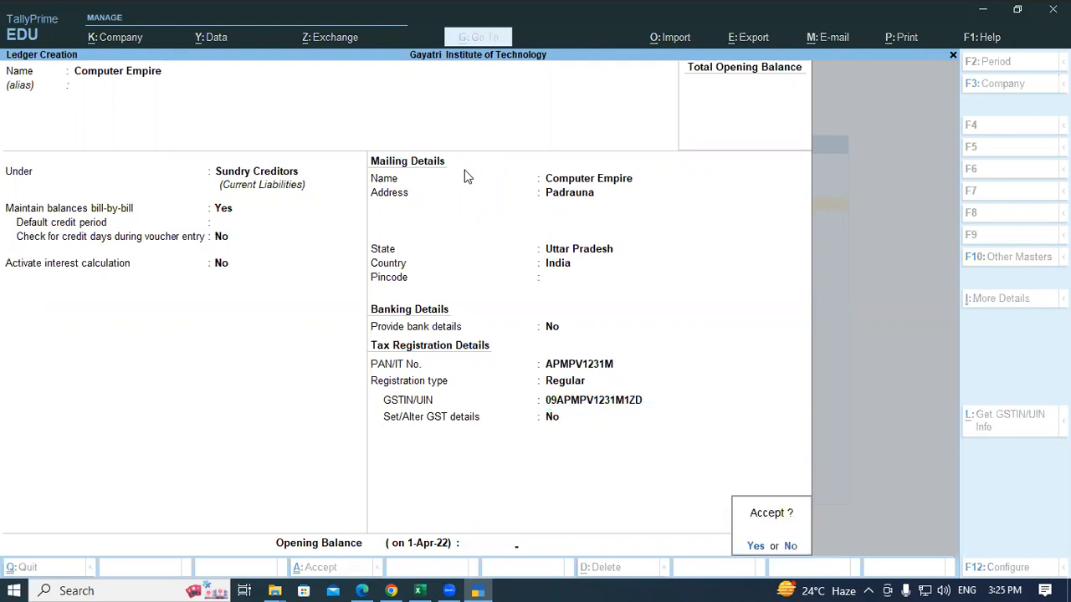
key(Return)
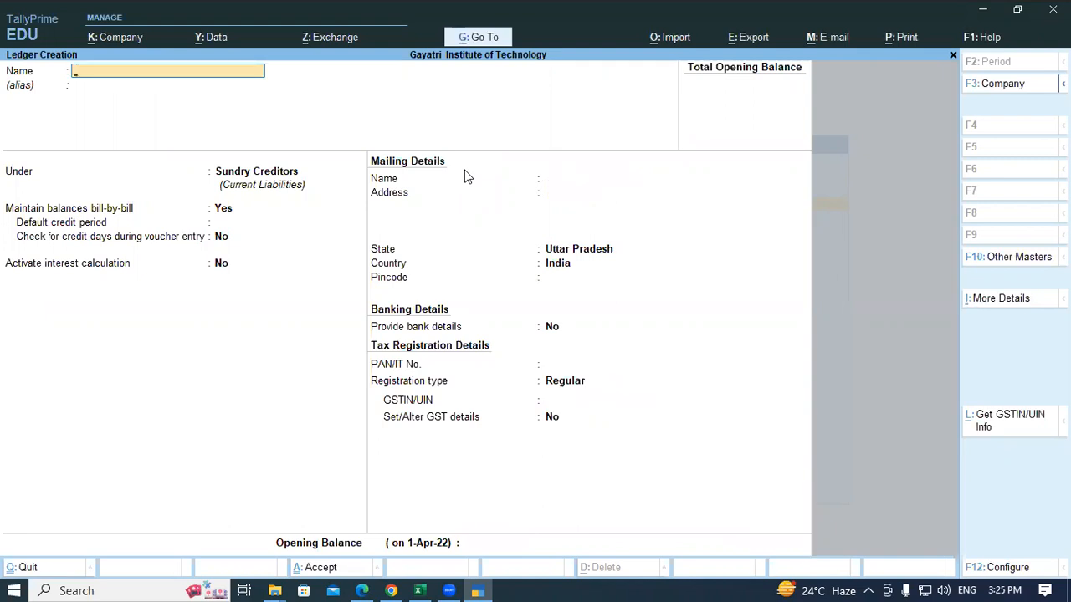
key(Escape)
key(Escape)
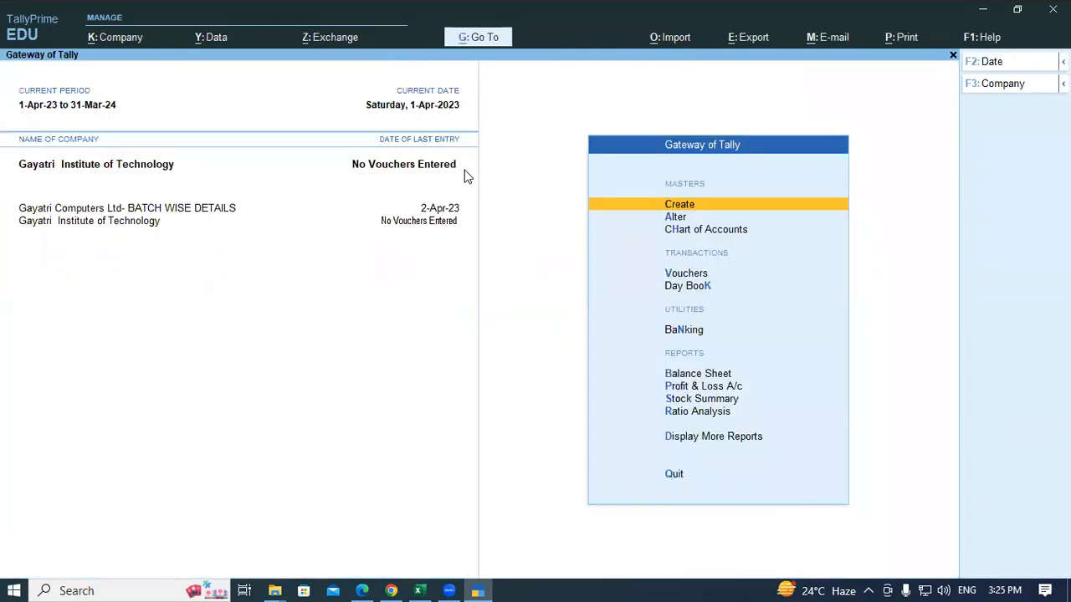
key(alt+Tab)
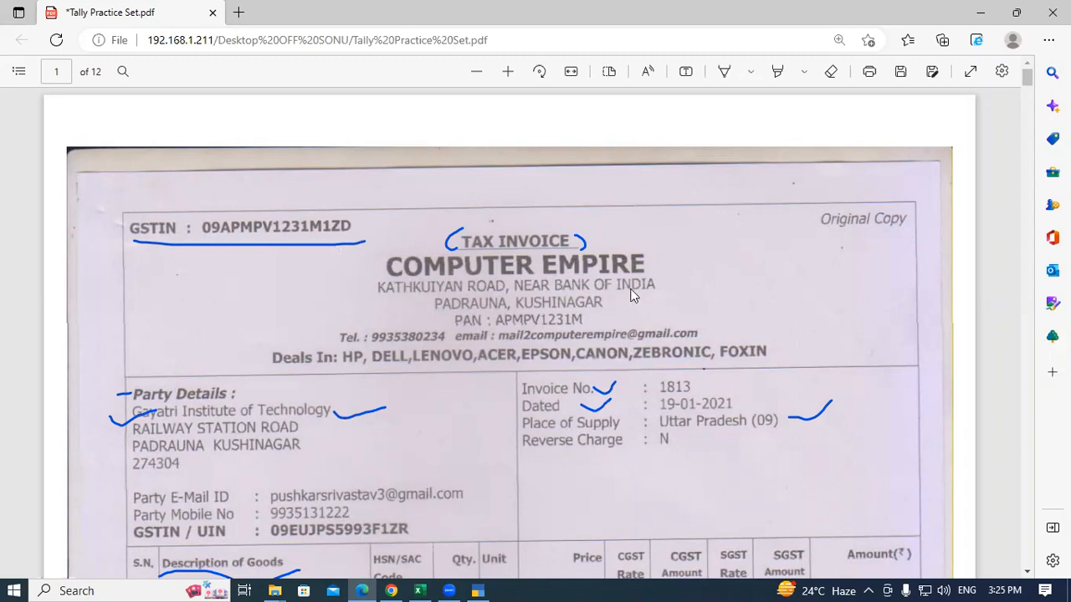
scroll(615, 343, down, 3)
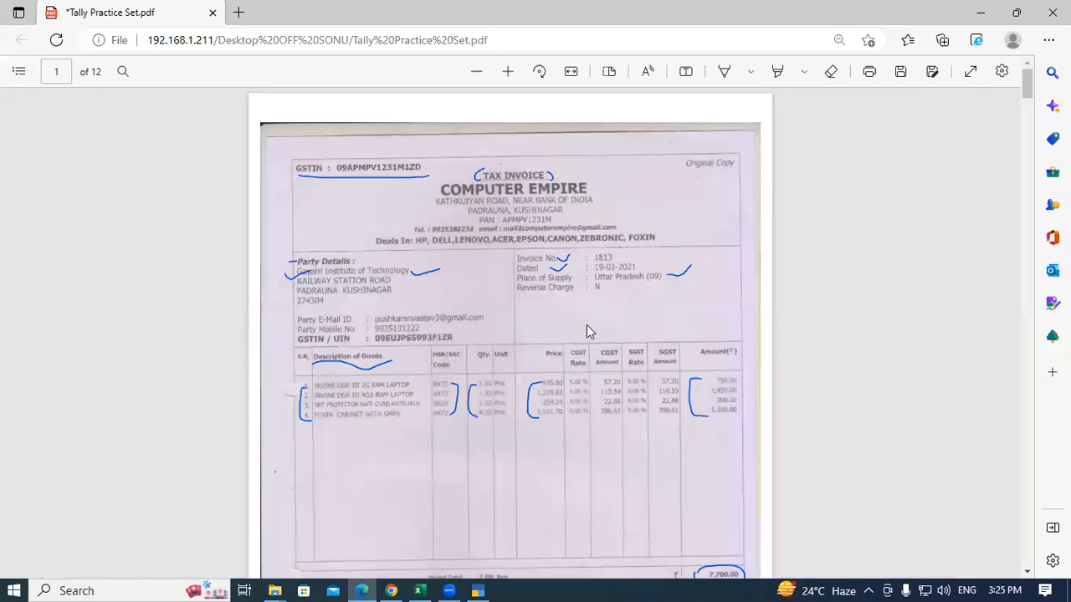
scroll(585, 328, up, 2)
scroll(639, 253, down, 1)
scroll(589, 279, up, 1)
scroll(331, 211, up, 2)
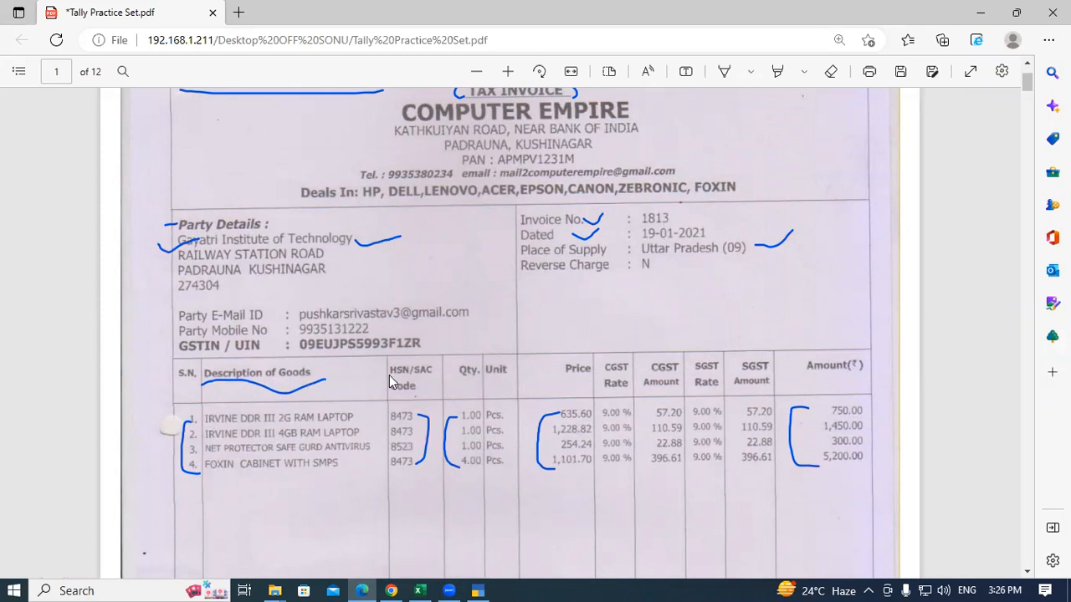
scroll(335, 380, down, 2)
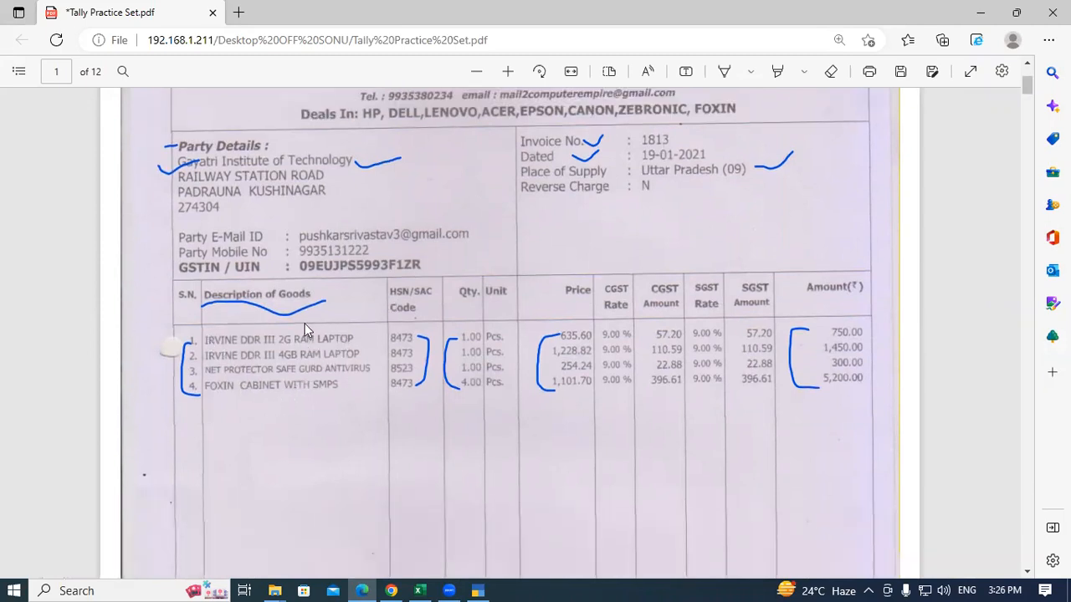
scroll(418, 250, up, 2)
scroll(491, 159, down, 2)
click(507, 72)
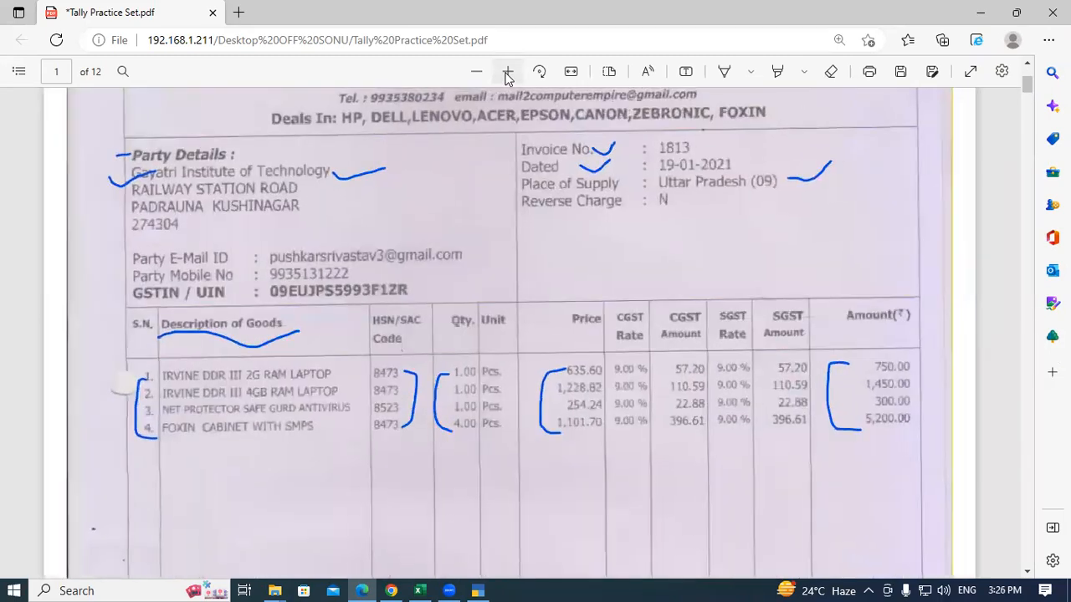
scroll(251, 372, down, 1)
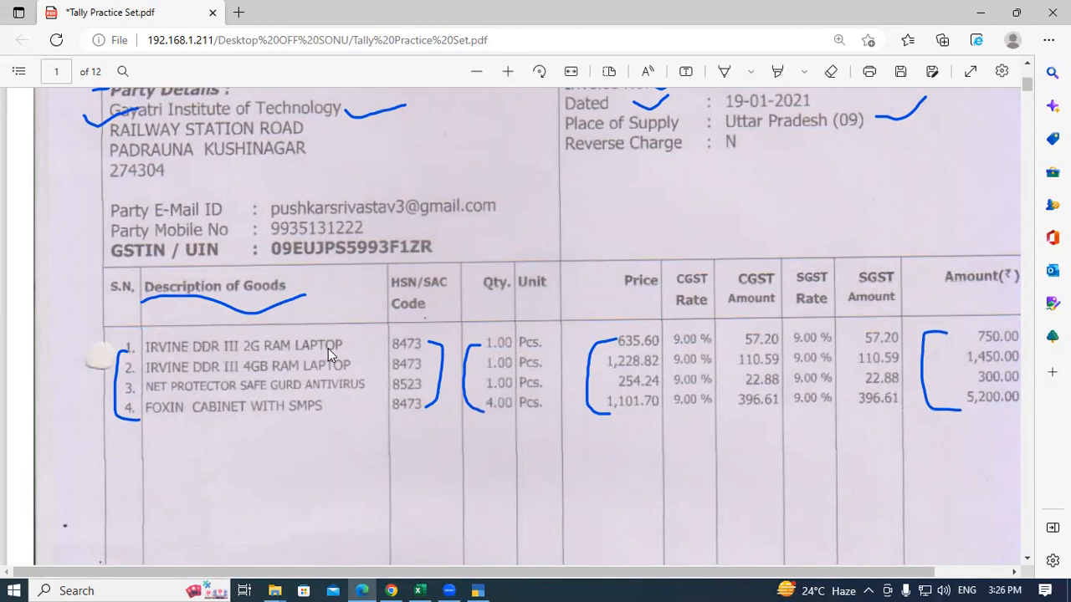
key(alt+Tab)
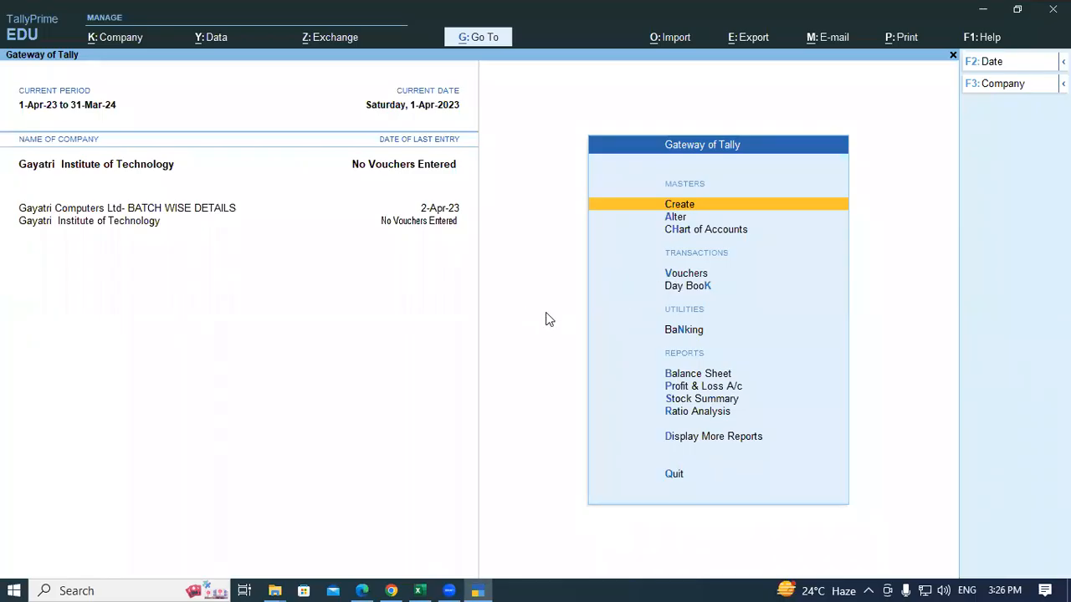
key(Return)
Step: Open Stock Item creation and enter the first part of the name, 'Irvine DDR 11'
key(Down)
key(Down)
key(Down)
key(Down)
key(Down)
key(Down)
key(Down)
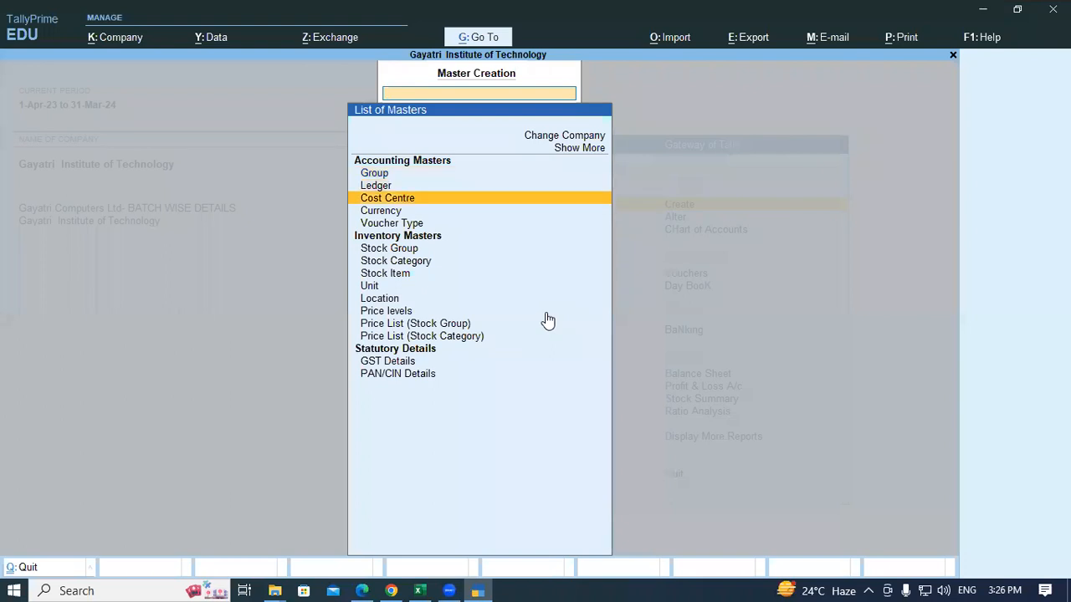
key(Return)
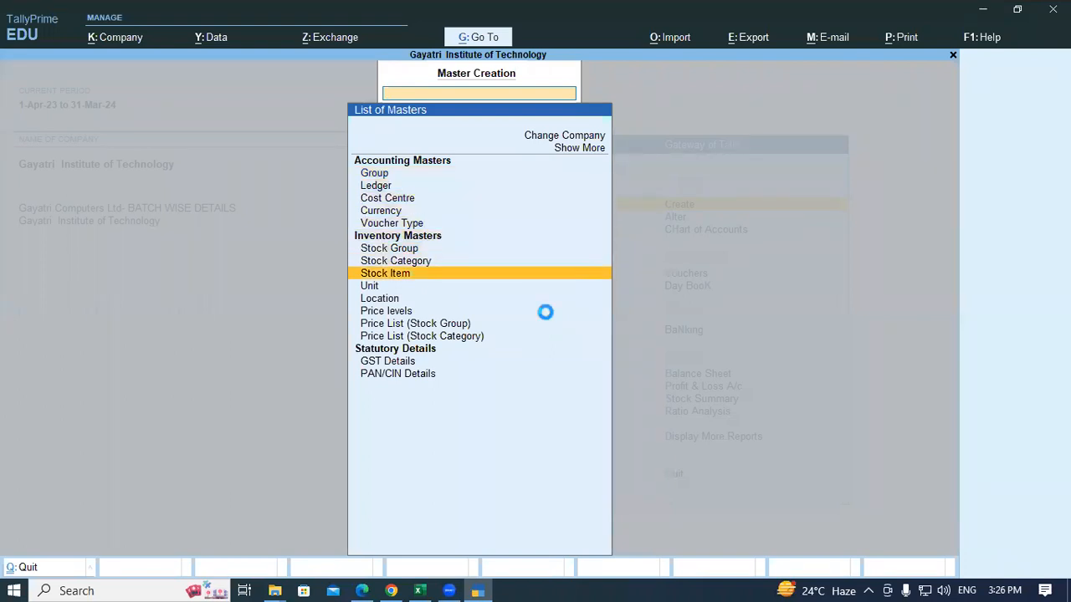
key(alt+Tab)
key(alt+Tab)
text(Irvine)
key(alt+Tab)
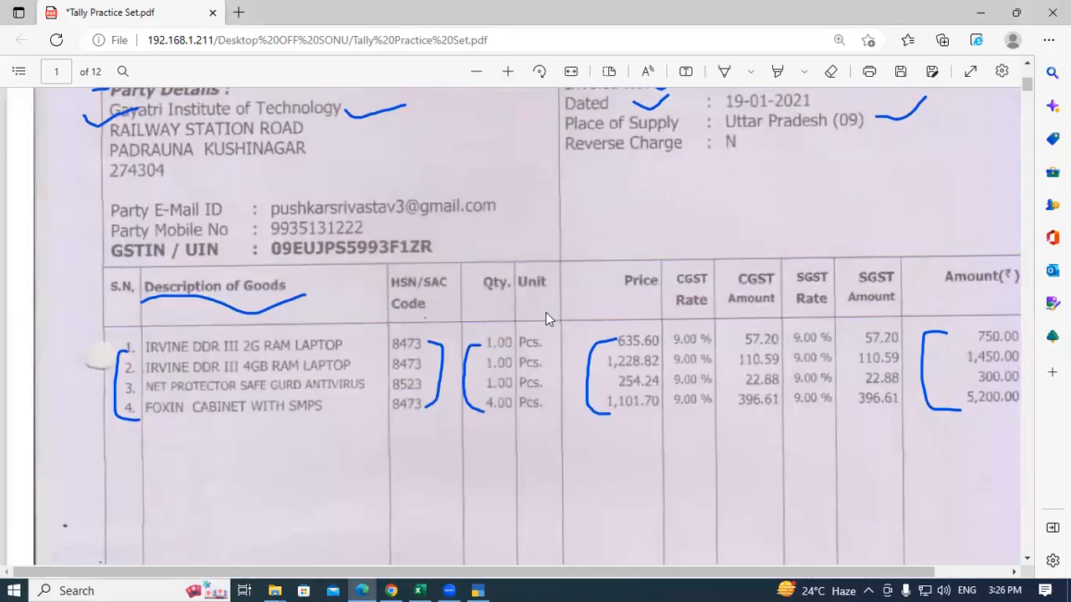
key(alt+Tab)
text(Ddr)
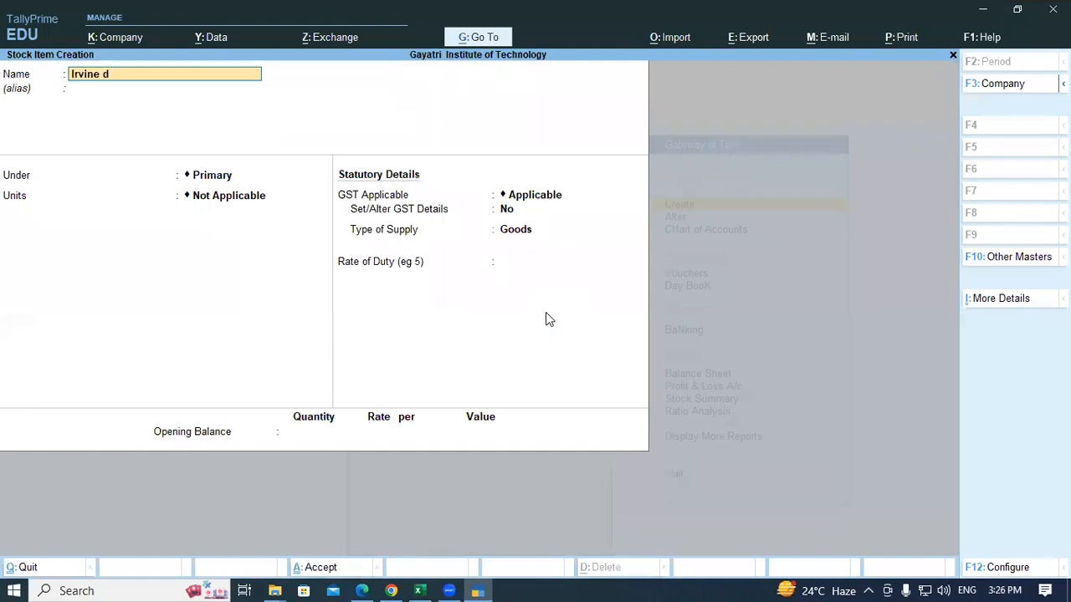
key(BackSpace)
key(BackSpace)
text(d)
key(BackSpace)
text(DDR 11)
key(alt+Tab)
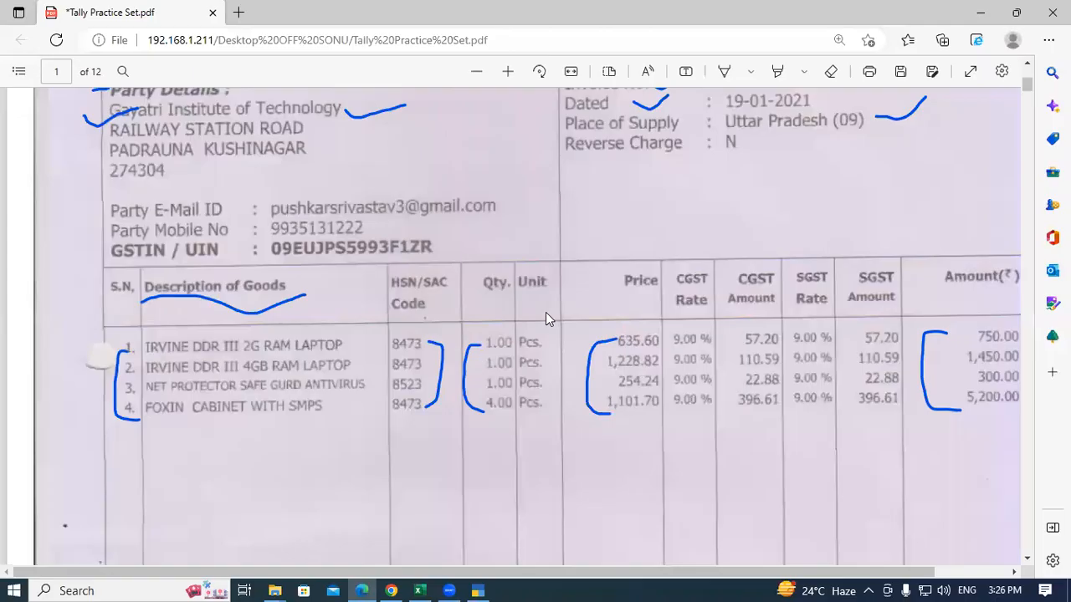
Step: Complete the name 'Irvine DDR 111 2gb Ram Laptop' and start a new stock group for it
key(alt+Tab)
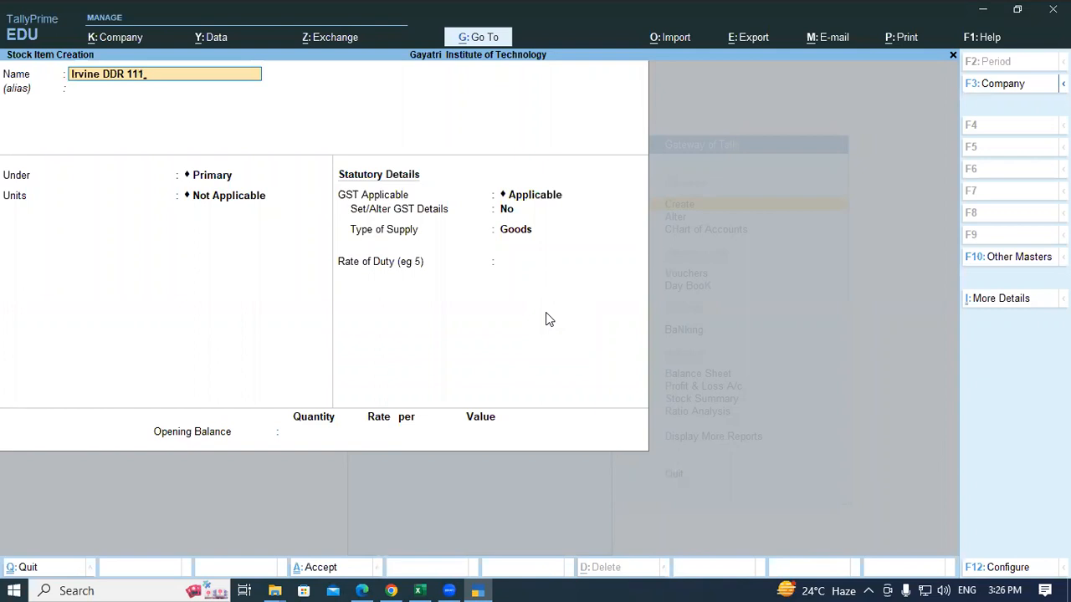
text(12gb)
key(BackSpace)
key(BackSpace)
key(BackSpace)
text(2gb Ra)
key(BackSpace)
key(BackSpace)
key(BackSpace)
key(alt+Tab)
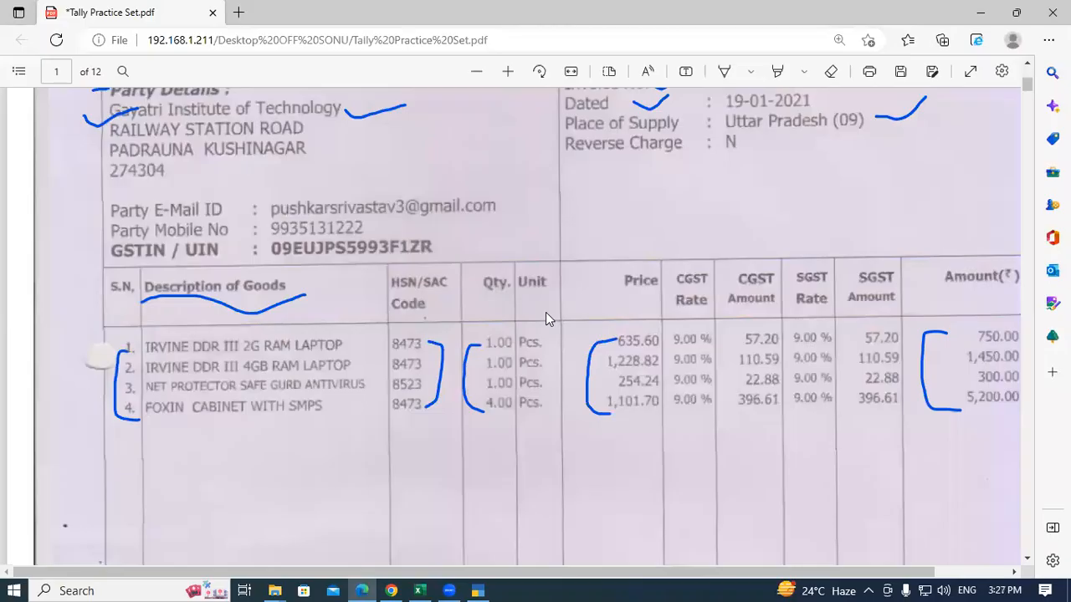
key(alt+Tab)
text(Ram)
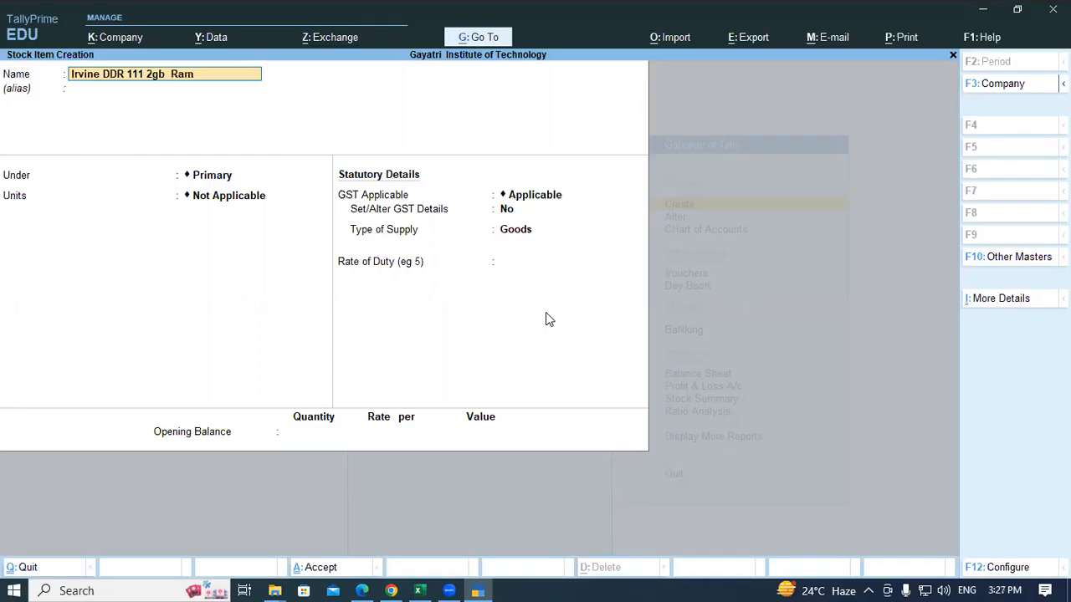
text( Laptop)
key(Return)
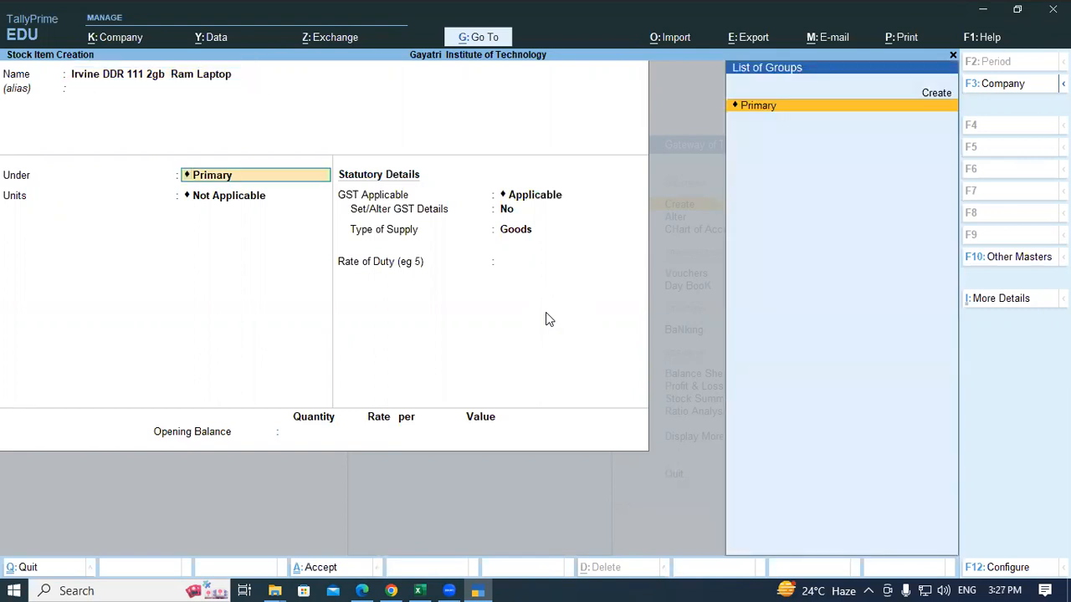
key(alt+c)
Step: Name the group 'Laptop', enable GST details, and enter the description 'Laptop'
text(Lapp)
key(BackSpace)
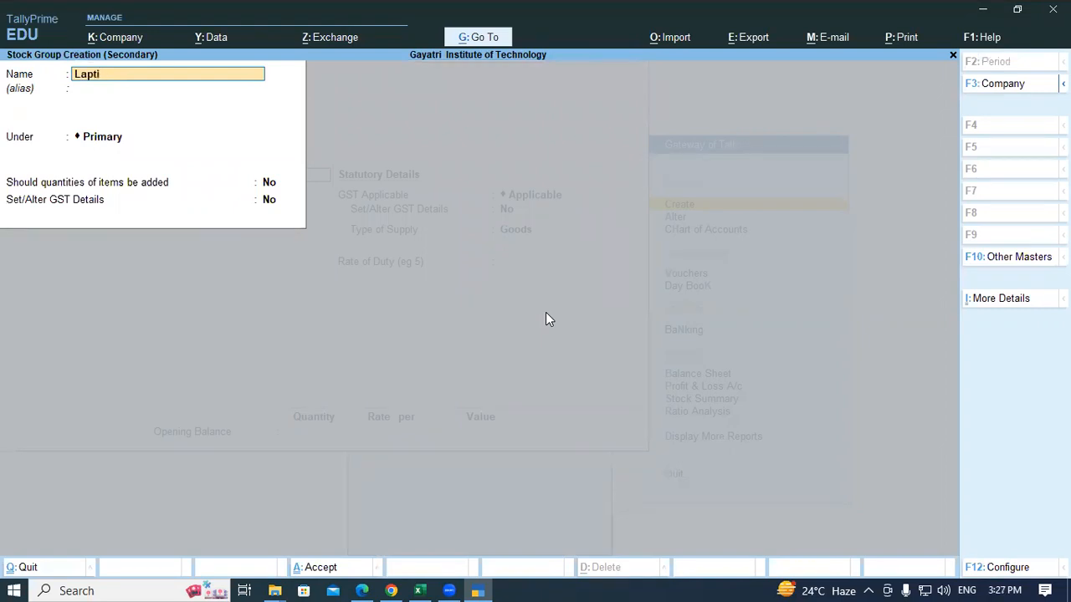
text(op)
key(Return)
key(Return)
key(Return)
key(Return)
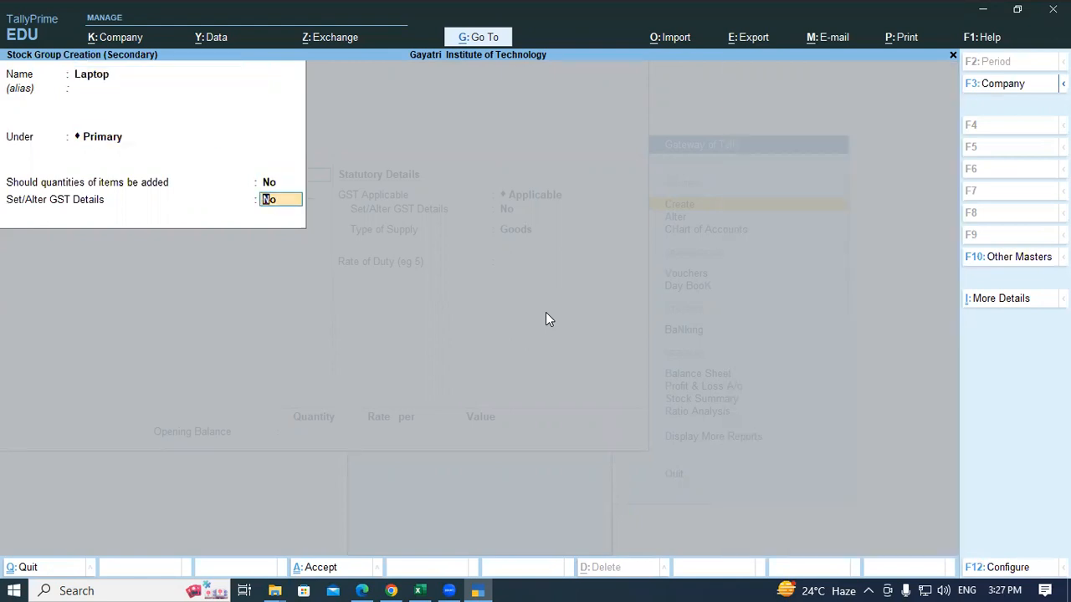
text(y)
Step: Set HSN 8473, Taxable, and 18% integrated tax (9% central, 9% state)
key(Return)
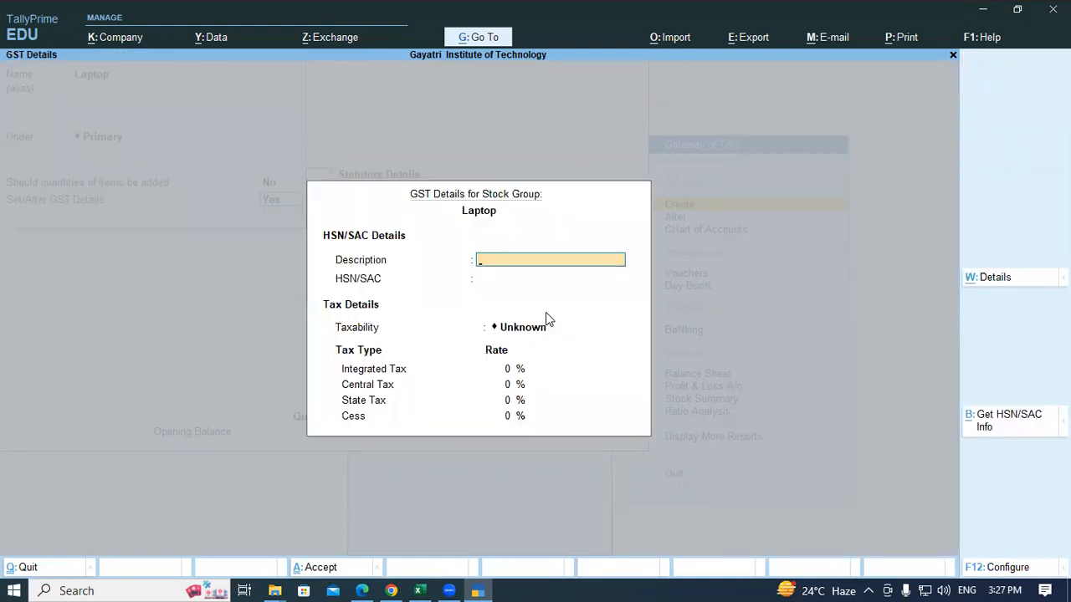
text(Laptop)
key(Return)
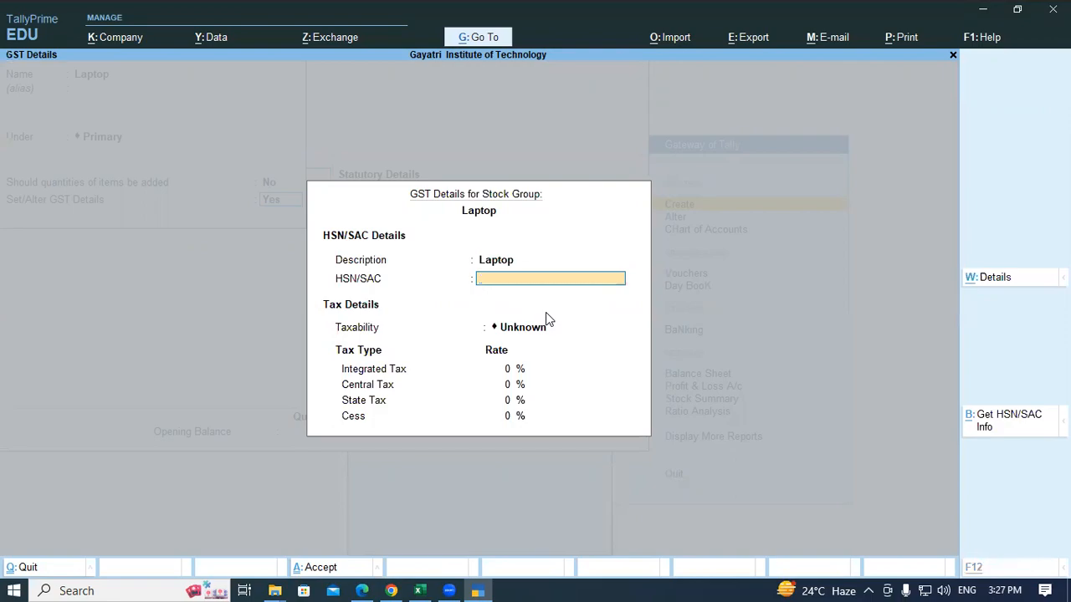
key(alt+Tab)
key(alt+Tab)
text(8473)
key(Return)
text(t)
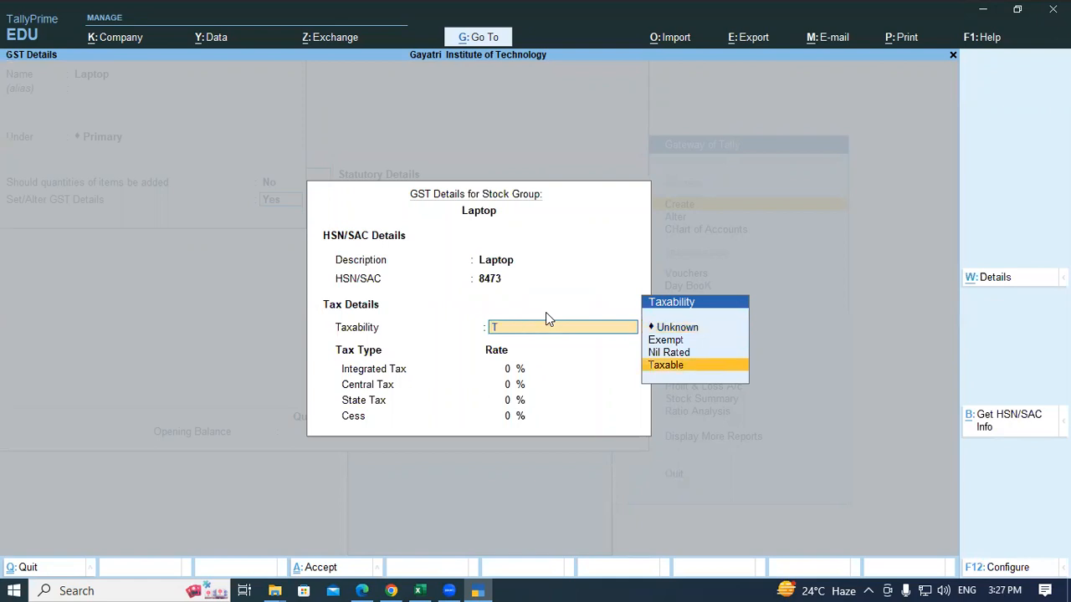
key(Return)
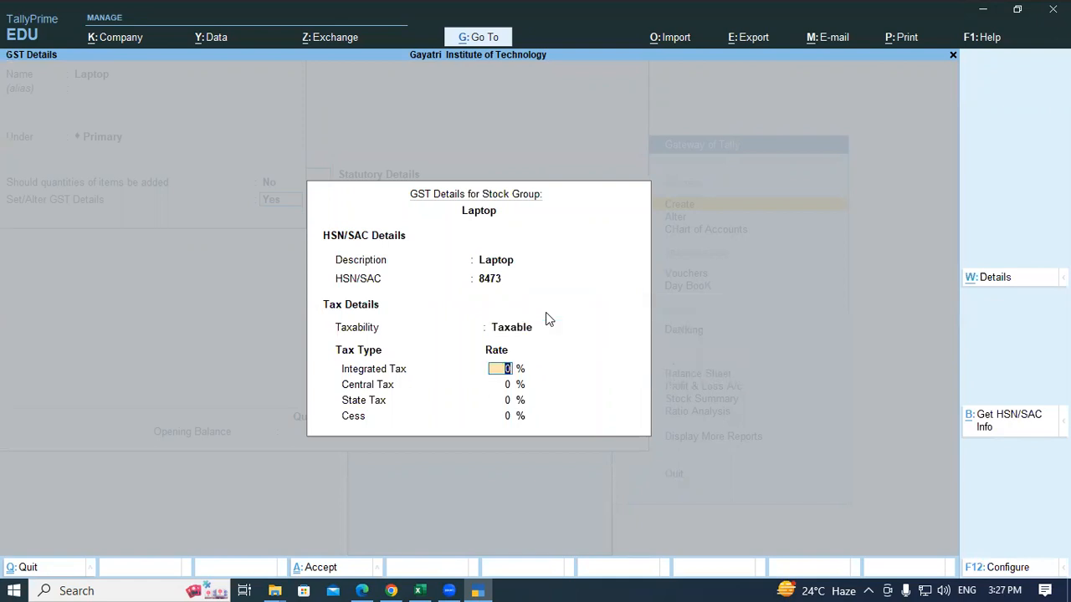
key(alt+Tab)
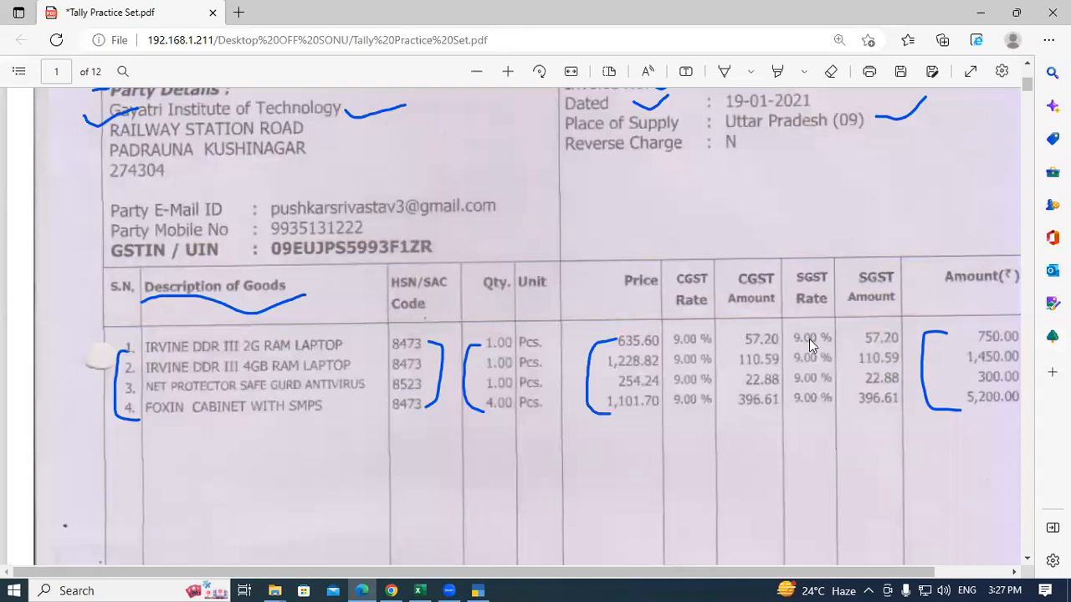
key(alt+Tab)
text(18)
key(Return)
key(Return)
key(Return)
key(Return)
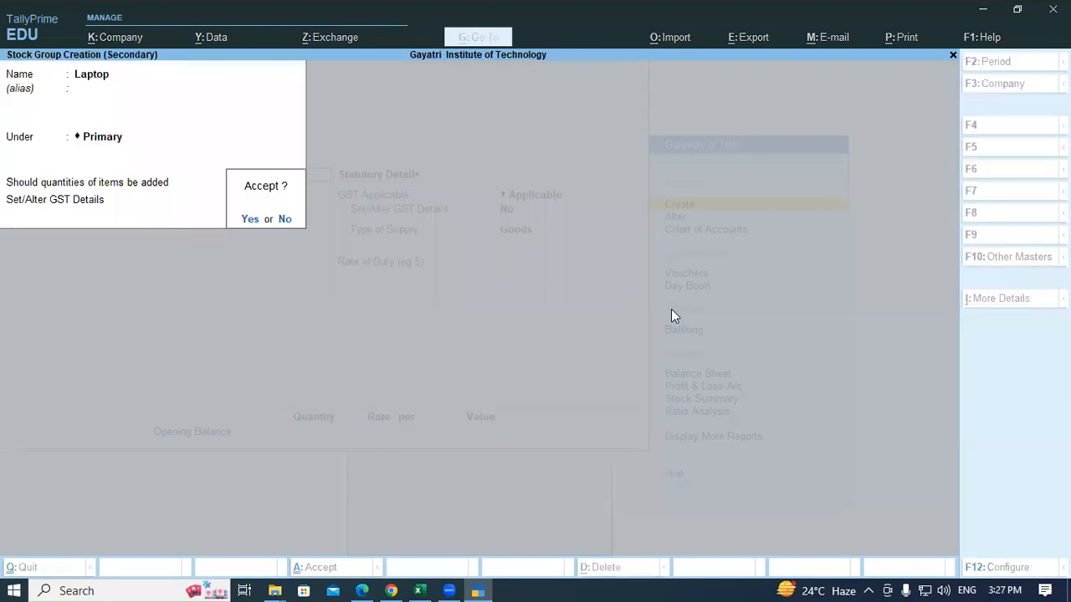
Step: Save the Laptop group and create a new unit 'pcs' with UQC PCS-PIECES
key(Return)
key(Return)
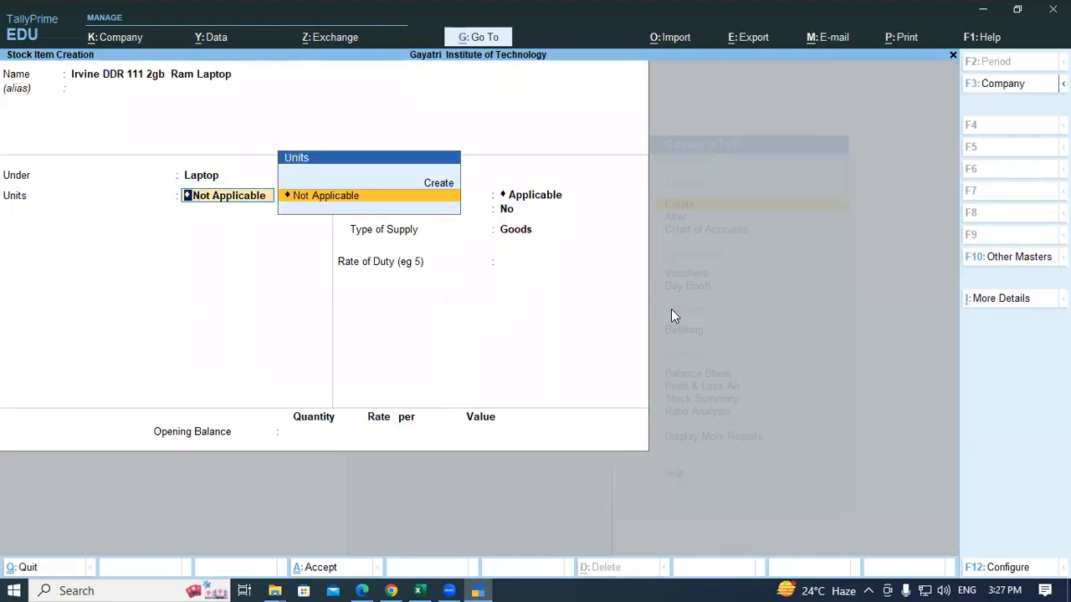
key(alt+c)
text(pcs)
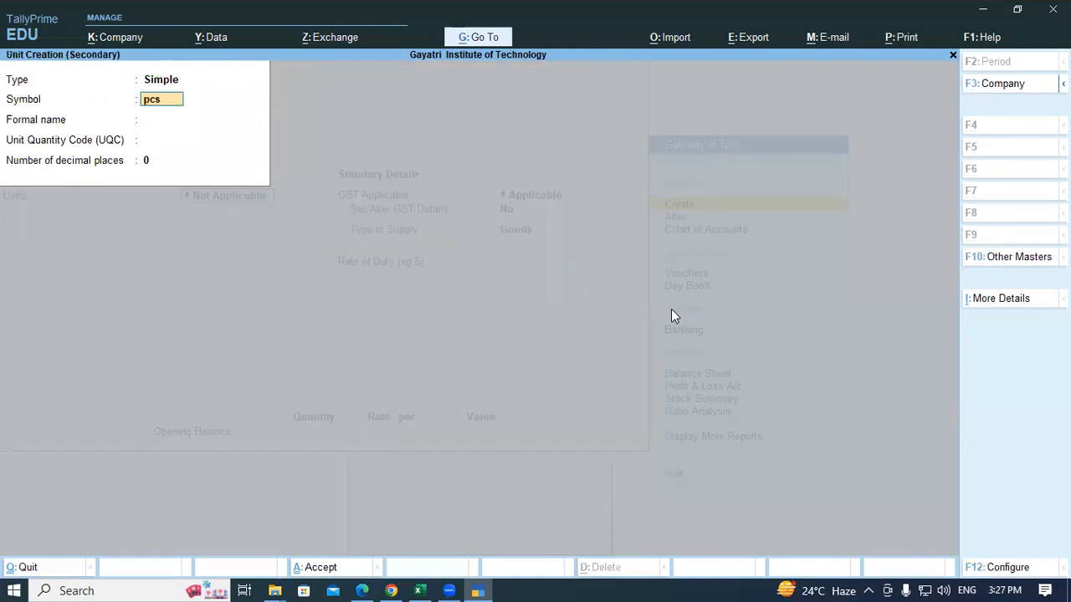
key(Return)
key(Return)
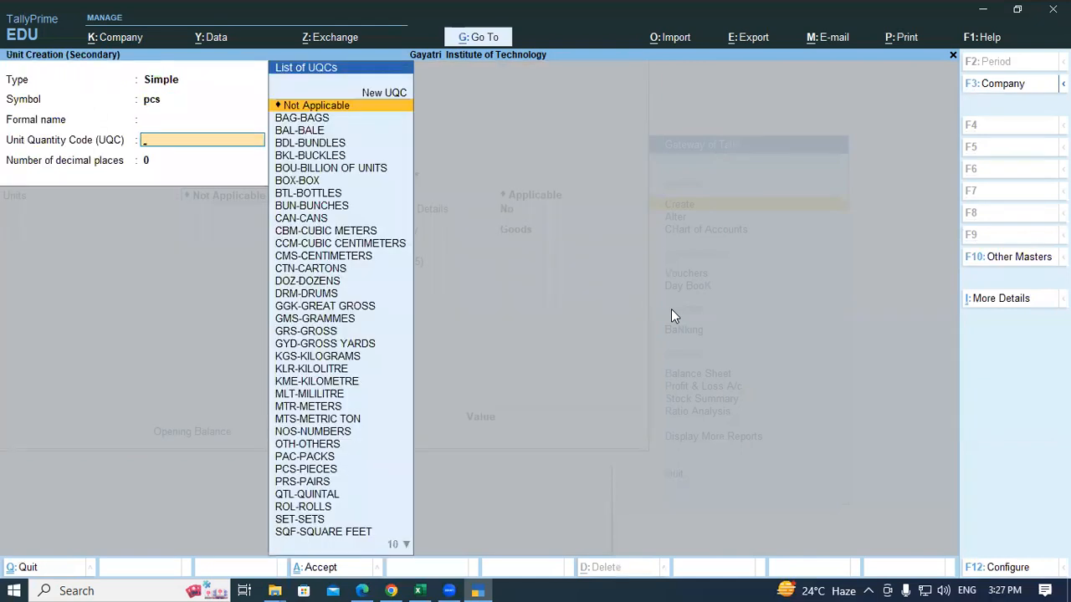
text(pcs)
key(Return)
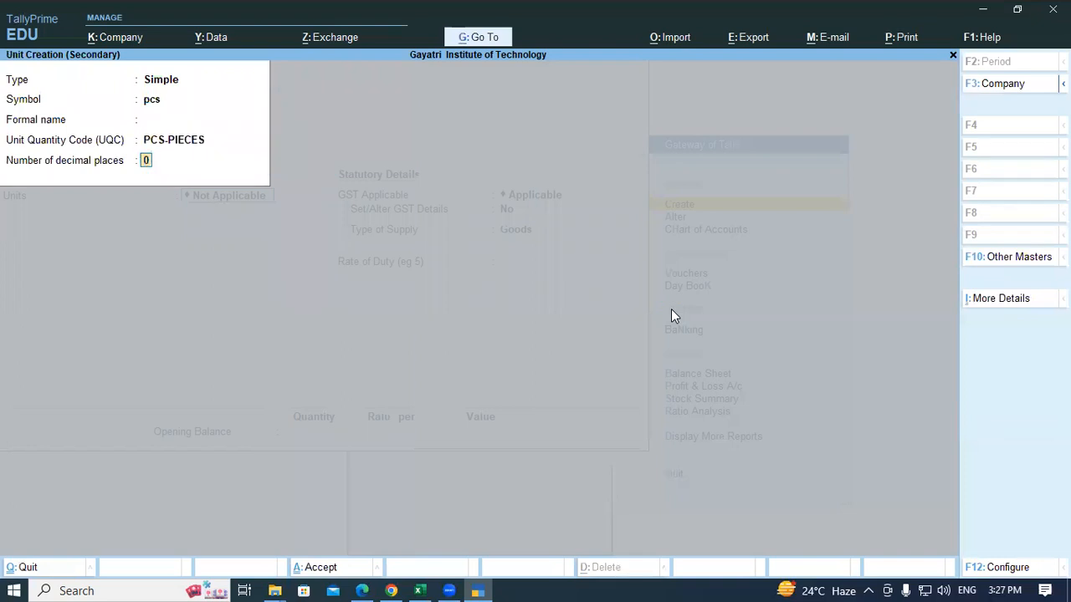
key(Return)
key(Return)
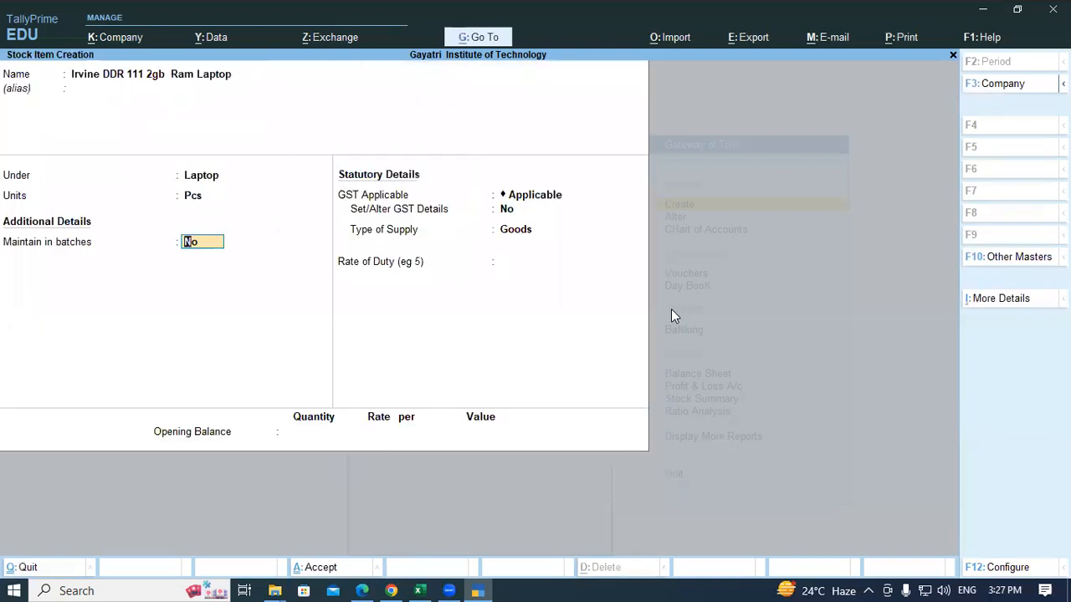
Step: Leave batches off, accept the GST defaults, and save the laptop stock item
key(Return)
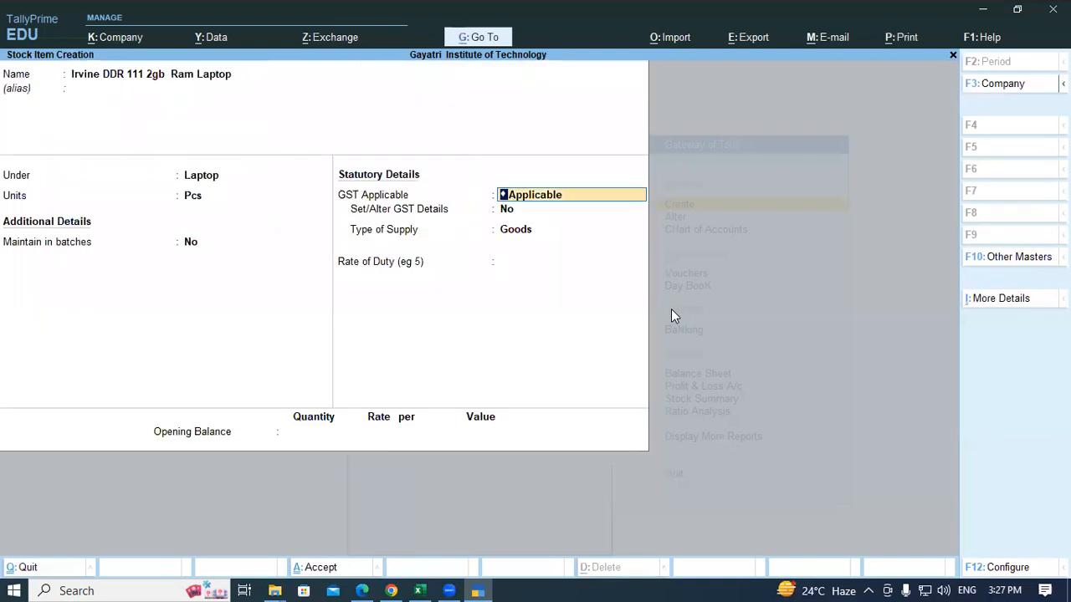
key(Return)
key(Return)
key(Return)
key(Return)
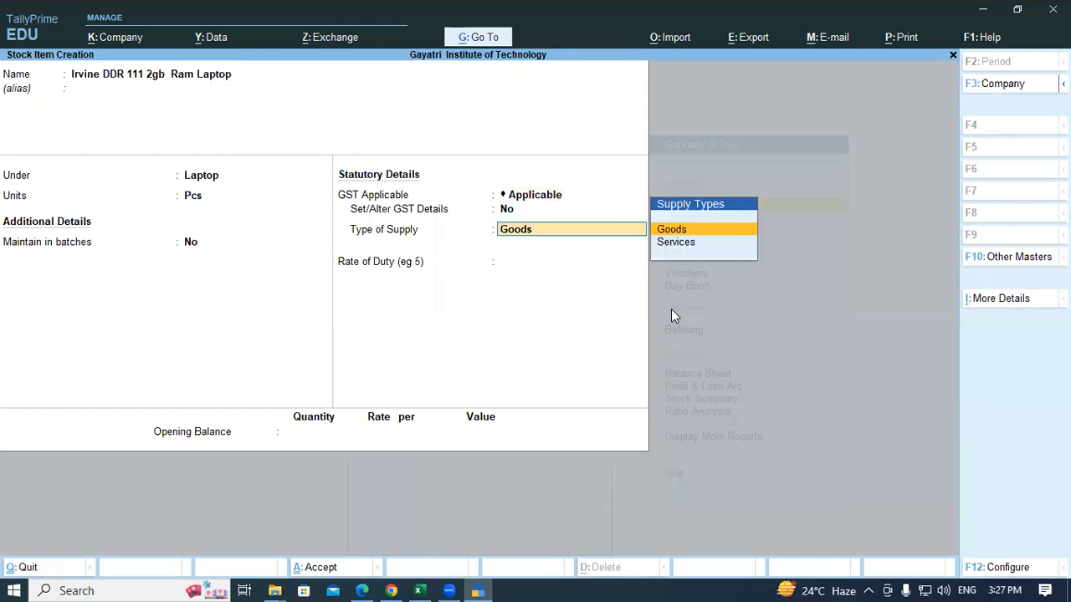
key(Return)
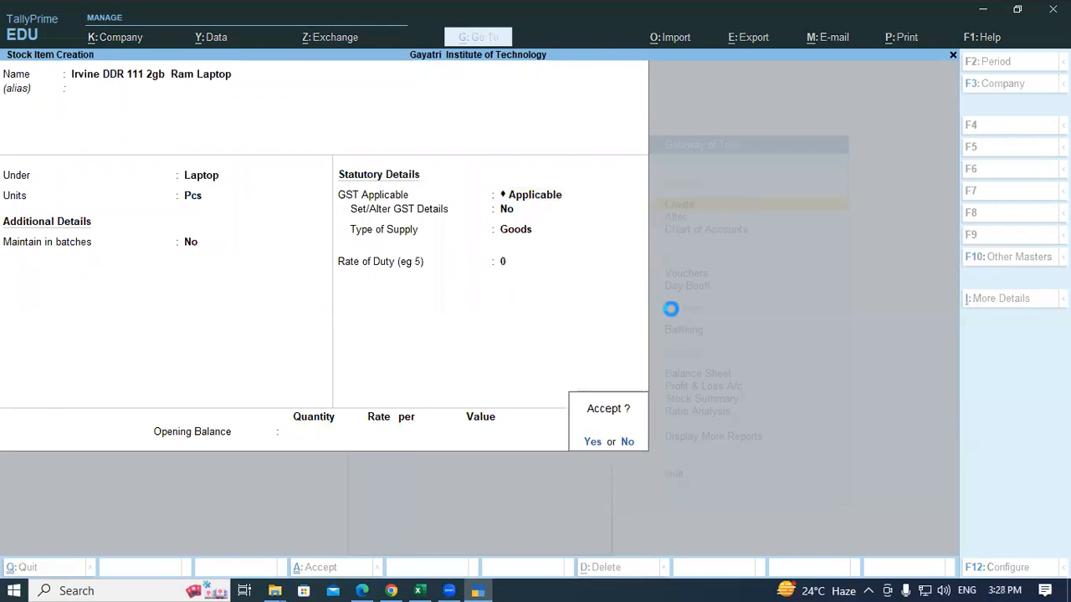
key(Return)
Step: Enter the new stock item name 'Irvine DDR111 4gb Ram Laptop'
text(Irvine)
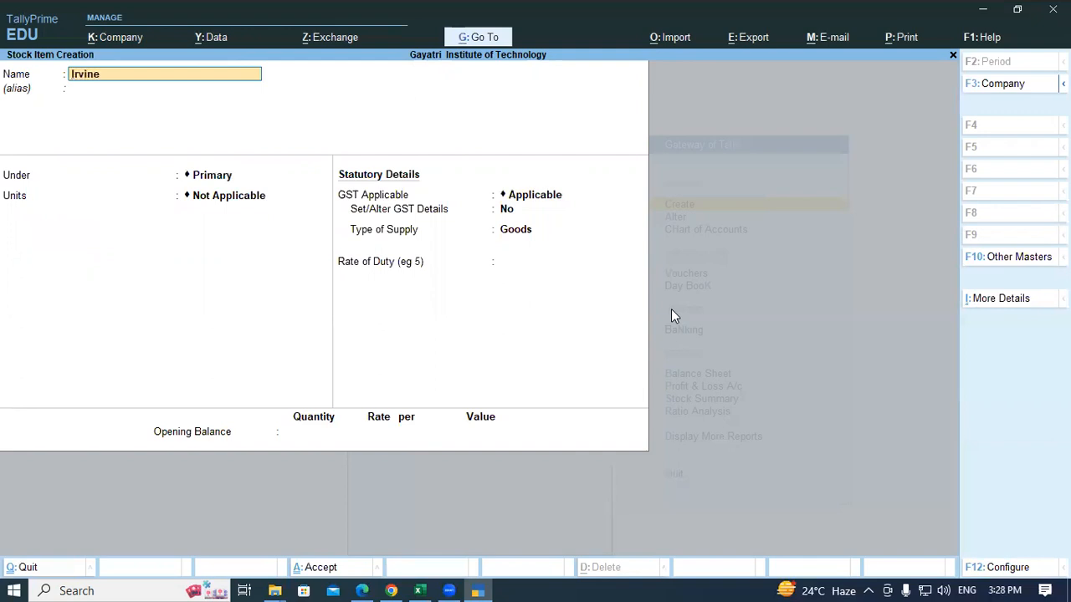
key(alt+Tab)
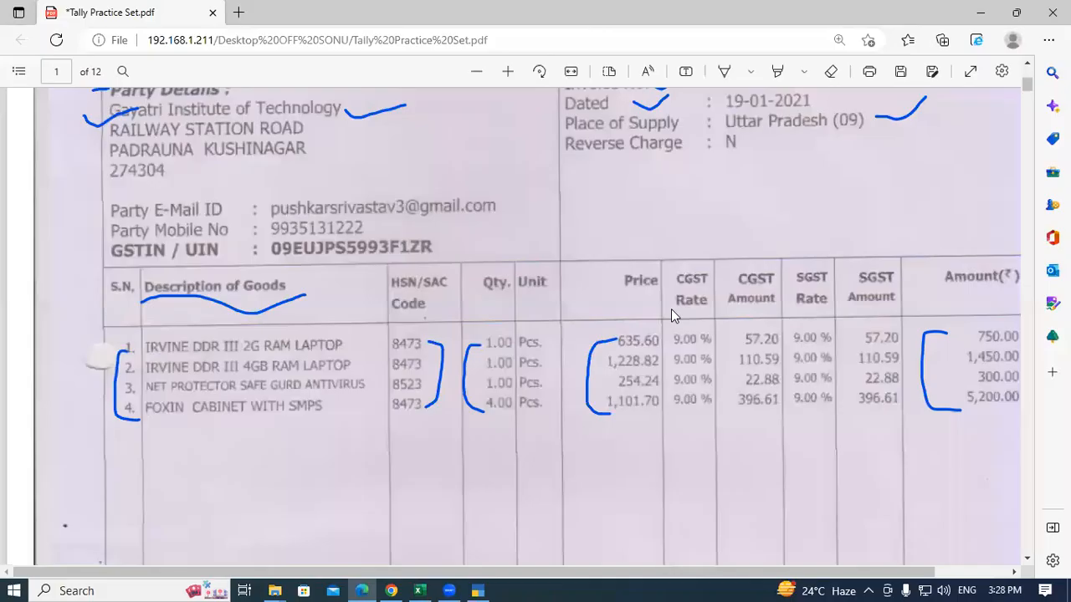
key(alt+Tab)
text(D)
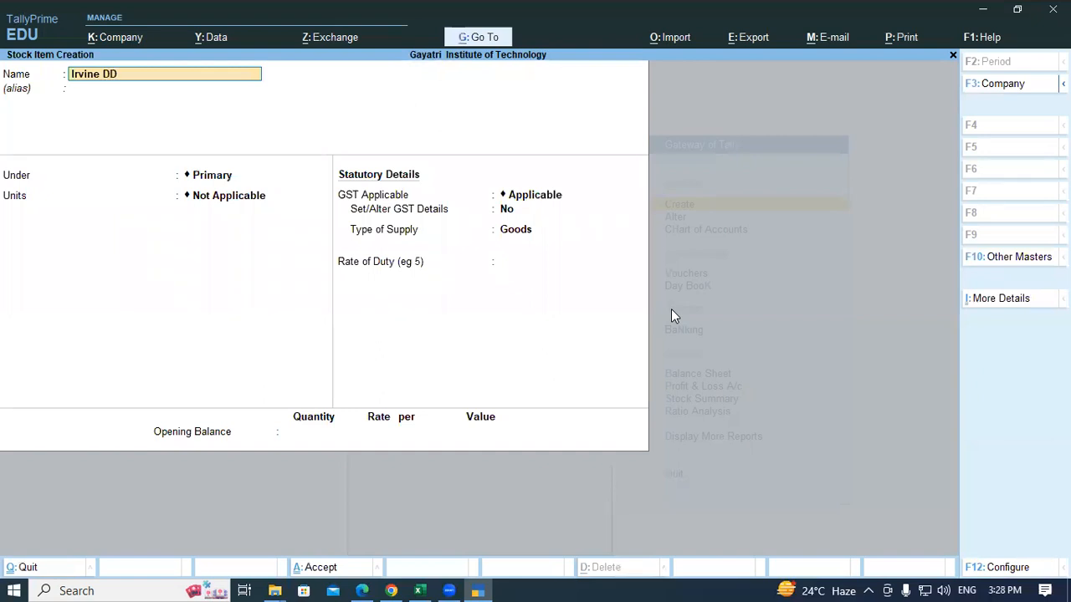
text(R1)
key(BackSpace)
text(111)
key(alt+Tab)
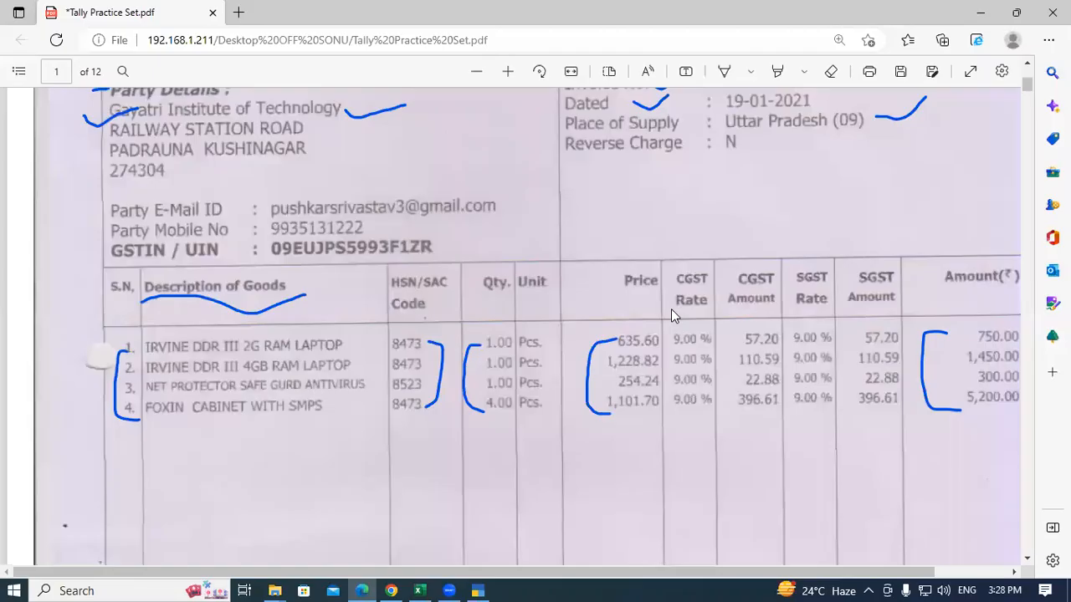
key(alt+Tab)
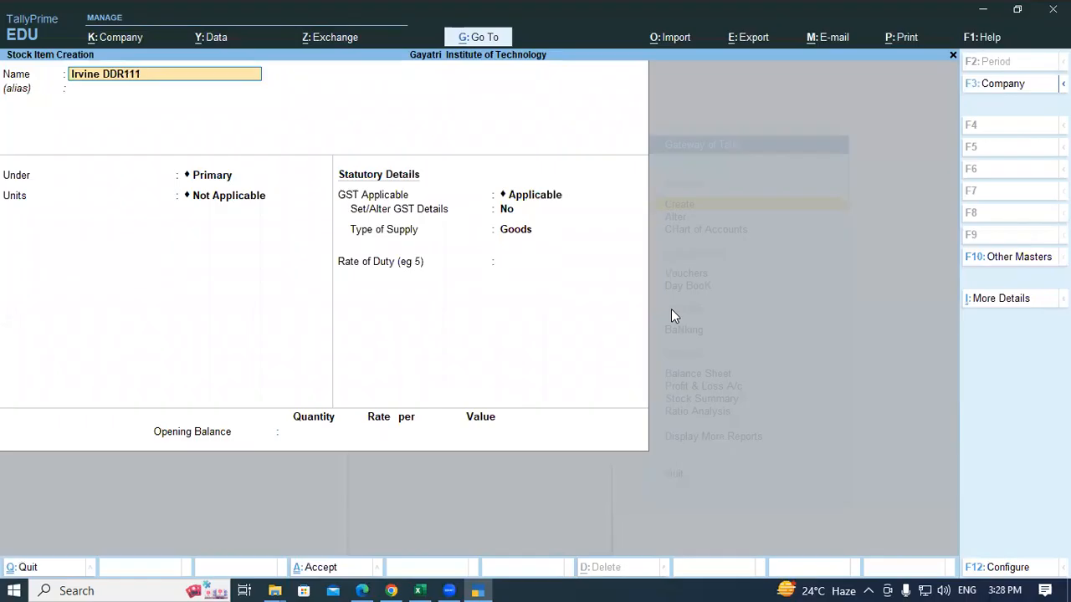
text(4gb Ram)
key(alt+Tab)
key(alt+Tab)
text(Laptop)
Step: Place the item under the Laptop group with Pcs units and save it
key(Return)
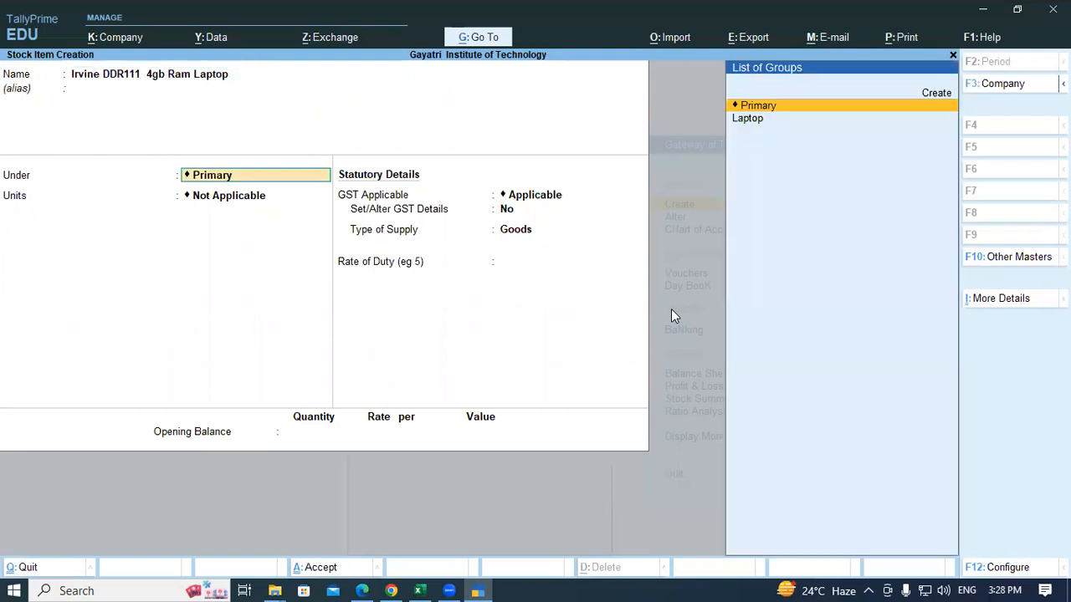
text(La)
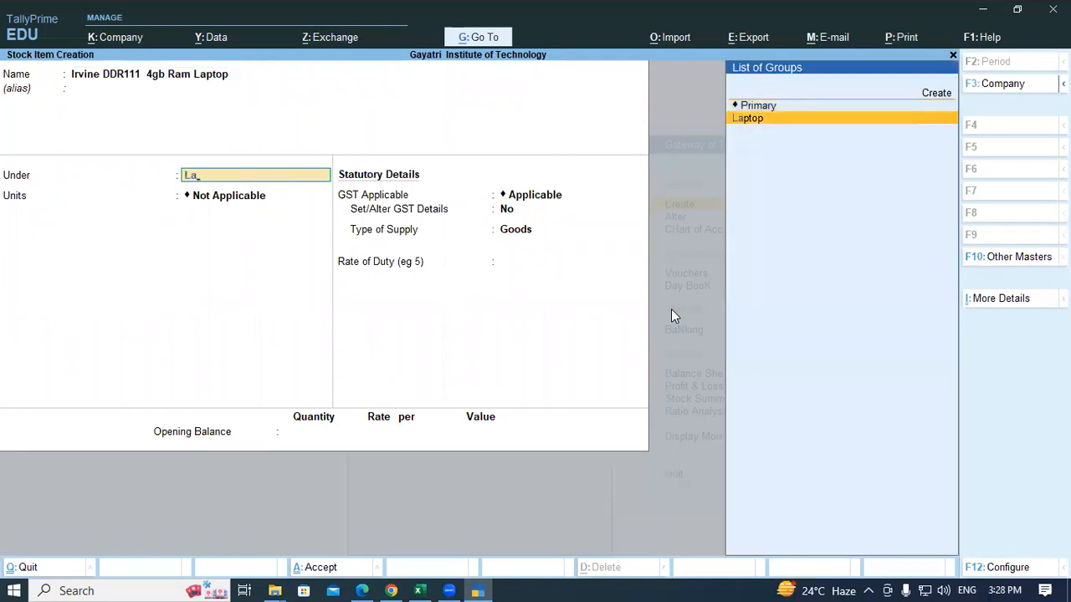
key(Return)
key(Return)
key(Return)
key(Return)
key(Return)
key(Return)
key(Return)
key(Return)
key(Return)
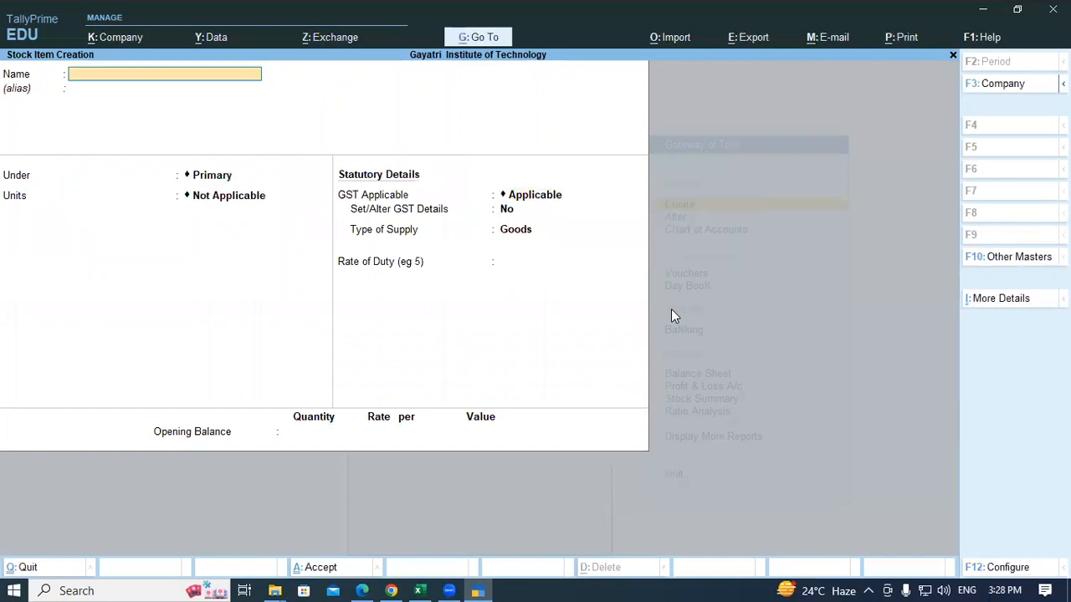
Step: Enter the stock item name 'Net Protector Safe Gaurd Antivirus'
key(alt+Tab)
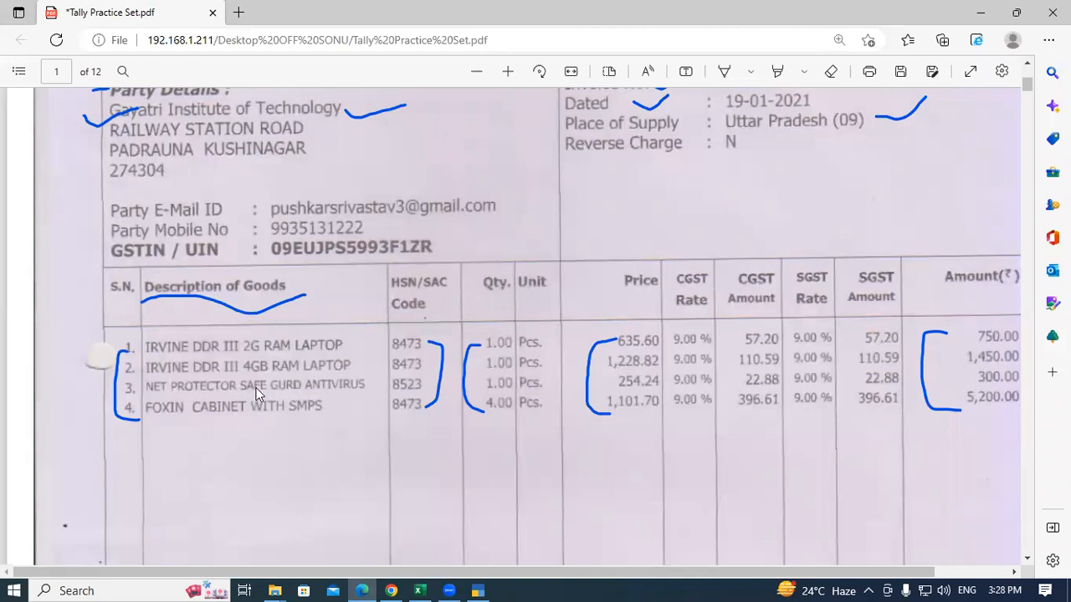
key(alt+Tab)
text(Net)
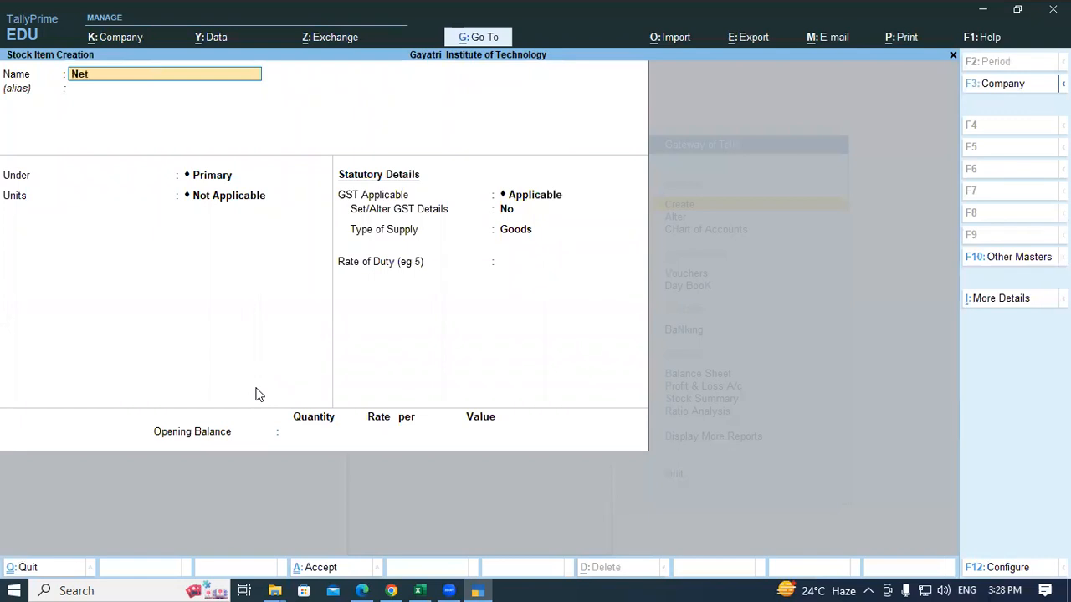
text( Protector Safe Gaurd an)
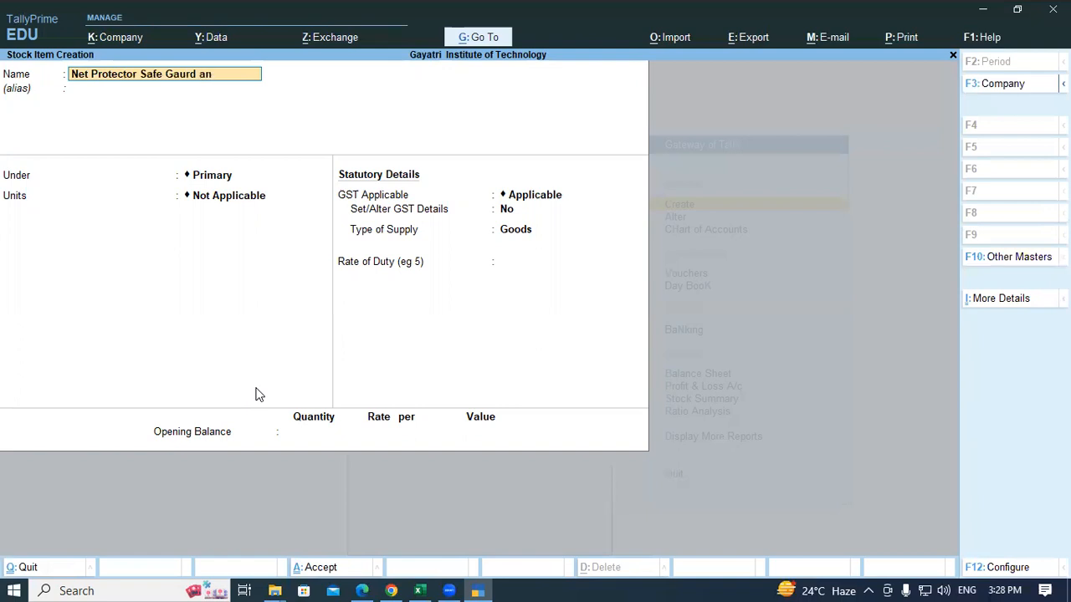
text(tivire)
key(BackSpace)
key(BackSpace)
text(rus)
key(Return)
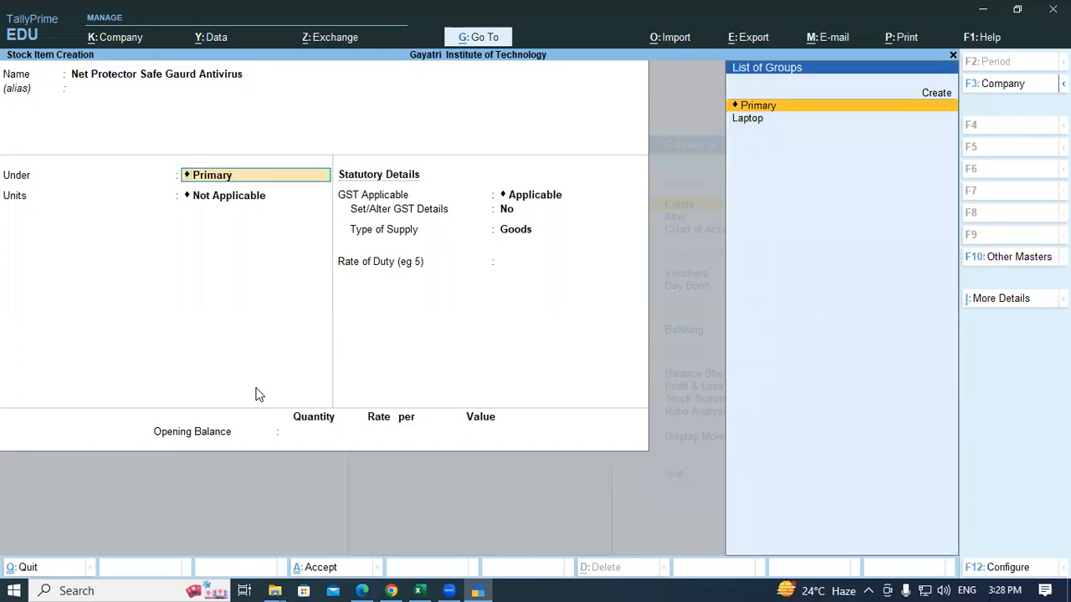
Step: Create the Antivirus stock group with HSN 8523, Taxable, and 18% GST
key(alt+c)
text(A)
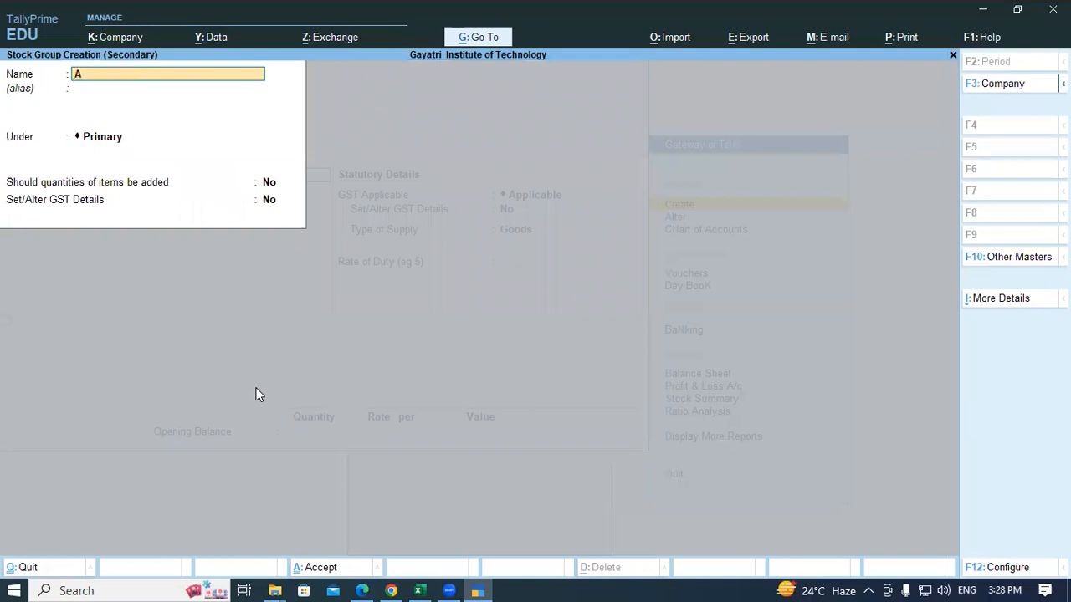
text(ntivirus)
key(Return)
key(Return)
key(Return)
text(y)
key(Return)
key(Return)
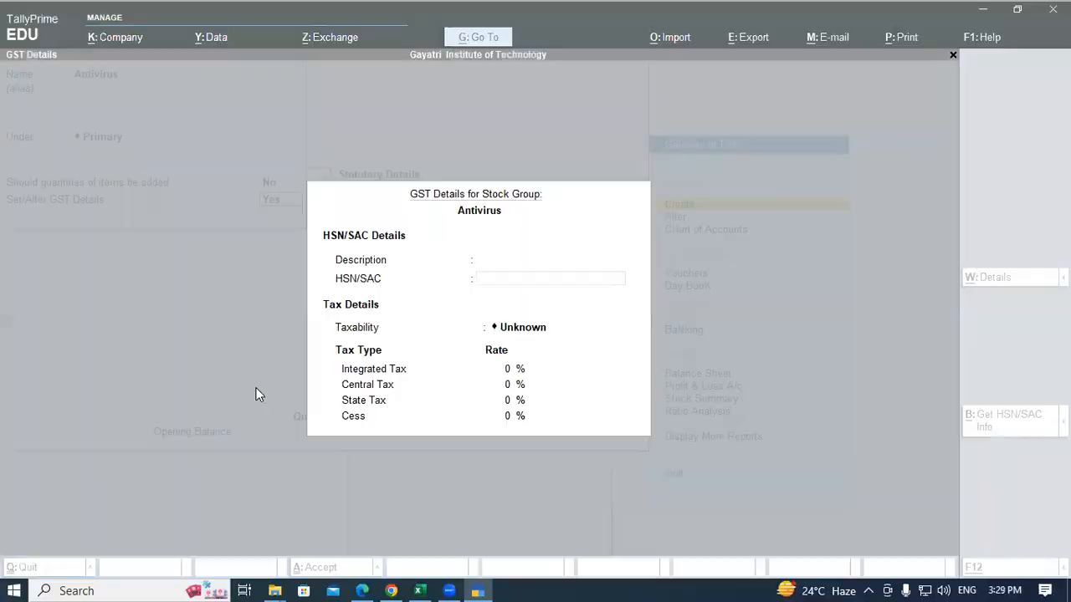
key(alt+Tab)
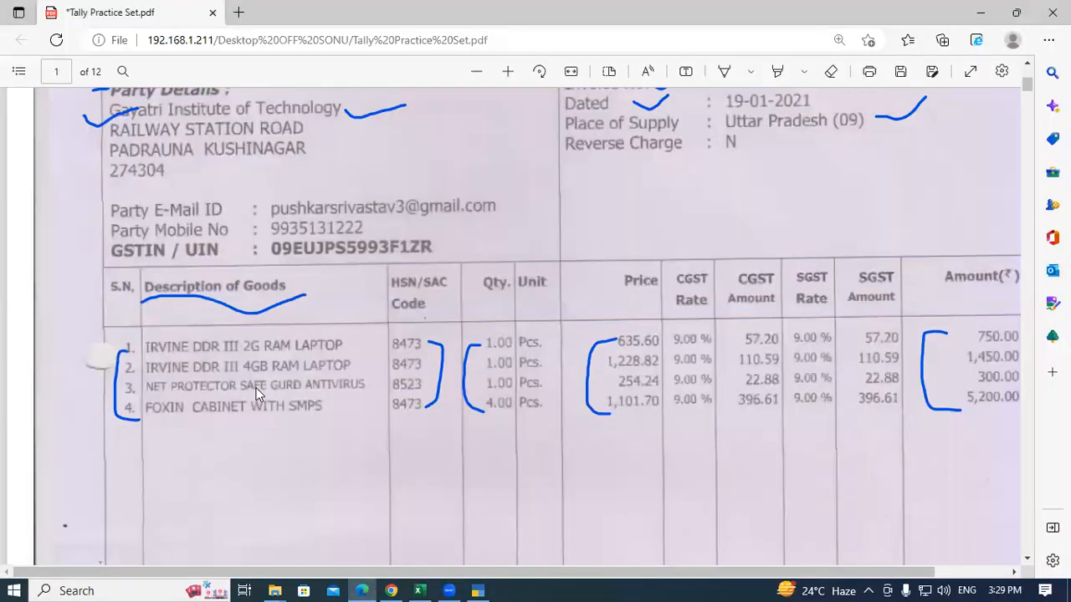
key(alt+Tab)
text(8523)
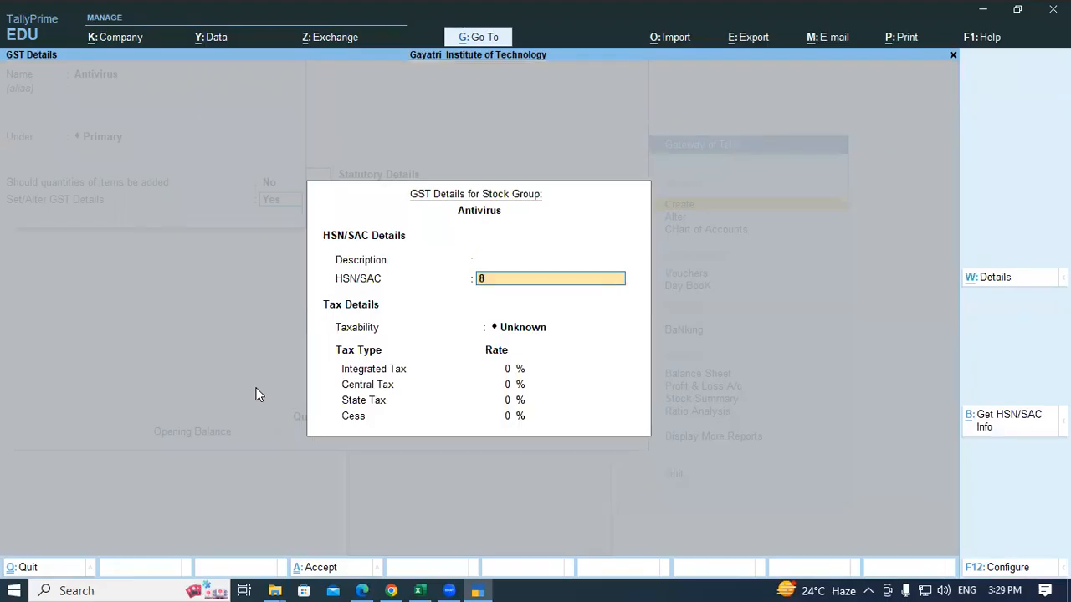
key(Return)
key(Down)
key(Down)
key(Down)
key(Return)
text(18)
key(Return)
key(Return)
key(Return)
key(Return)
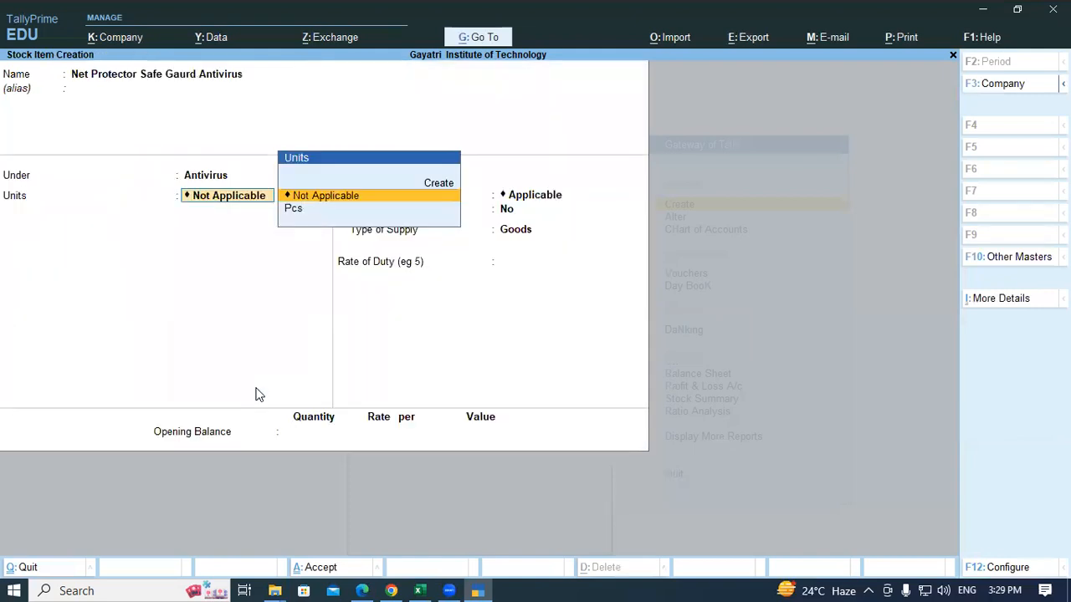
Step: Set the antivirus item's unit to Pcs and accept the remaining defaults
key(Down)
key(Return)
key(Return)
key(Return)
key(Return)
key(Return)
key(Return)
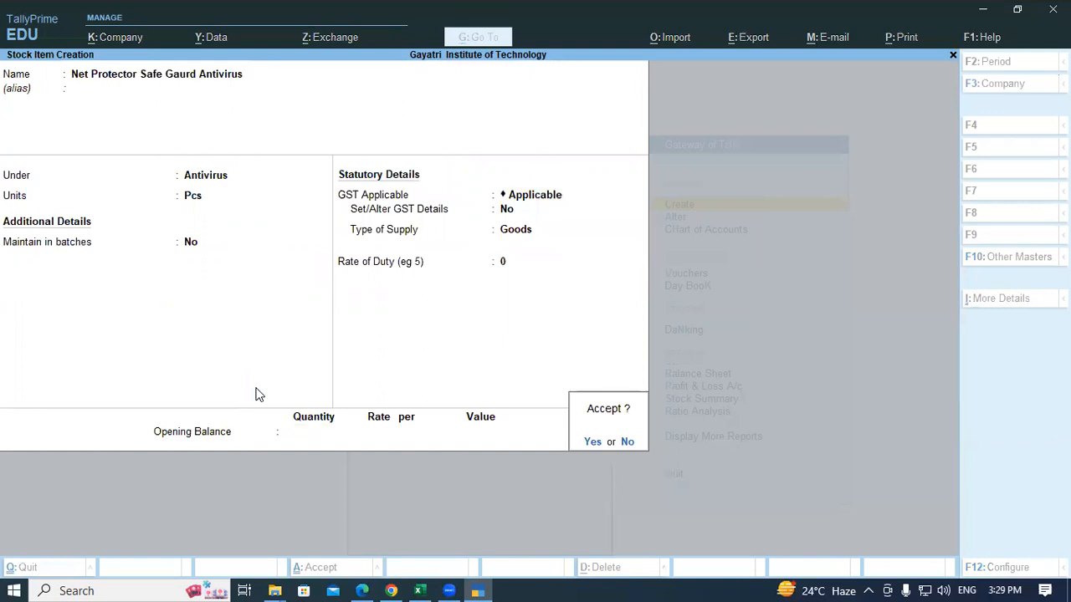
key(Return)
Step: Enter the stock item name 'Foxin Cabinet with SMPS'
key(alt+Tab)
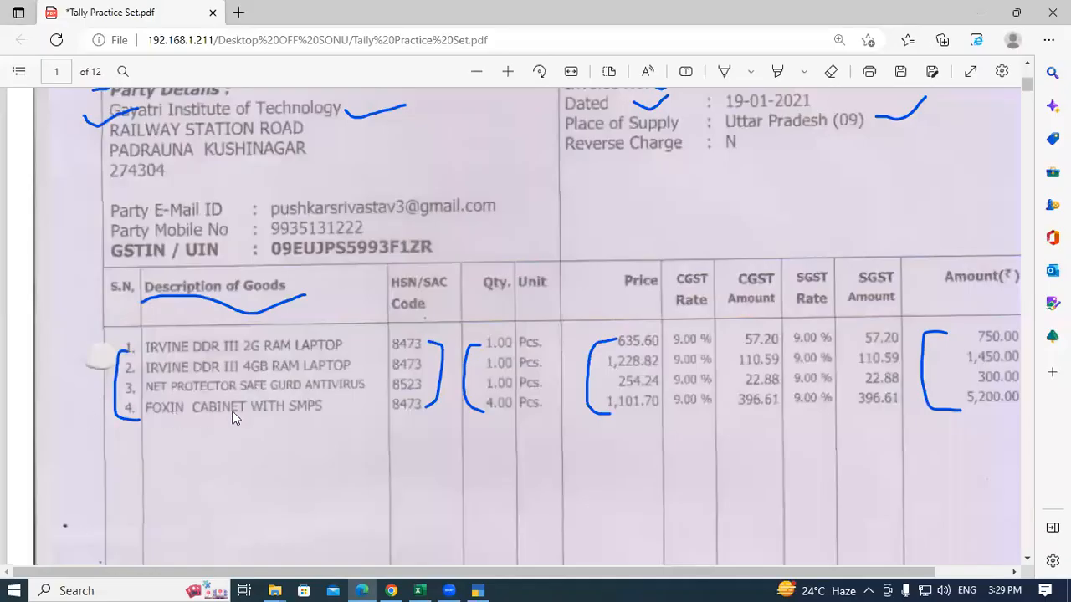
key(alt+Tab)
text(Foxin)
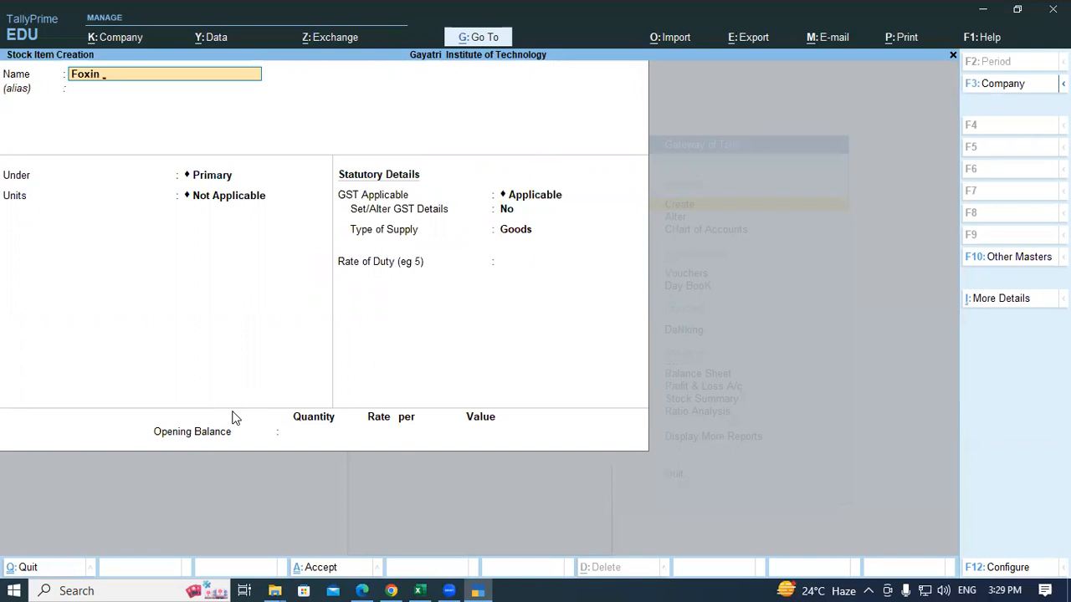
key(alt+Tab)
key(alt+Tab)
text(Cabinet)
key(alt+Tab)
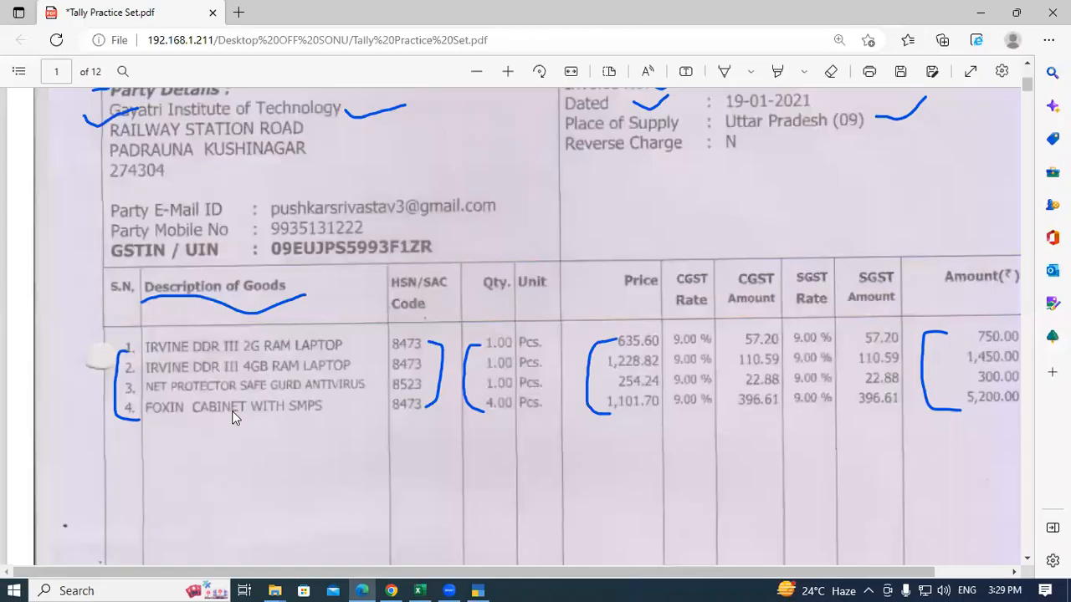
key(alt+Tab)
text(with)
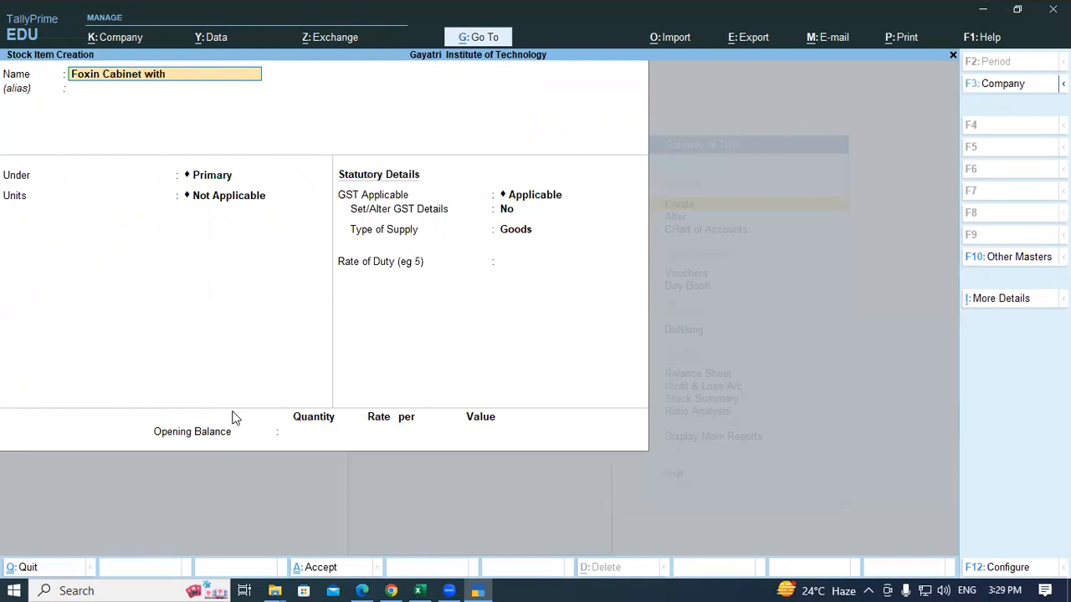
text( SMPS)
key(Return)
key(Return)
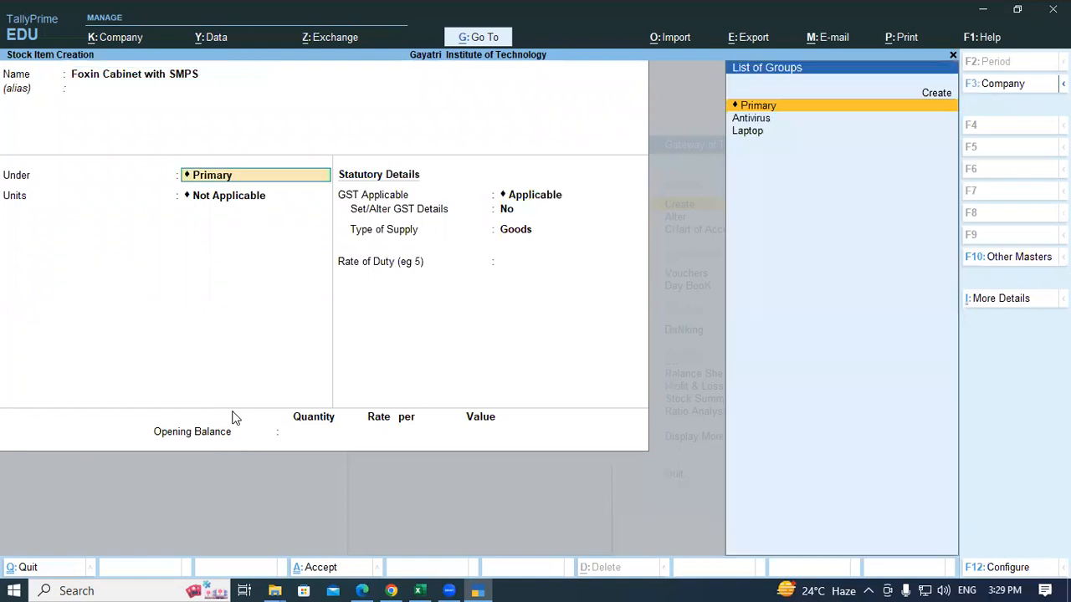
Step: Create the Smps stock group under Primary with GST details enabled and description 'Smps'
key(alt+c)
text(S)
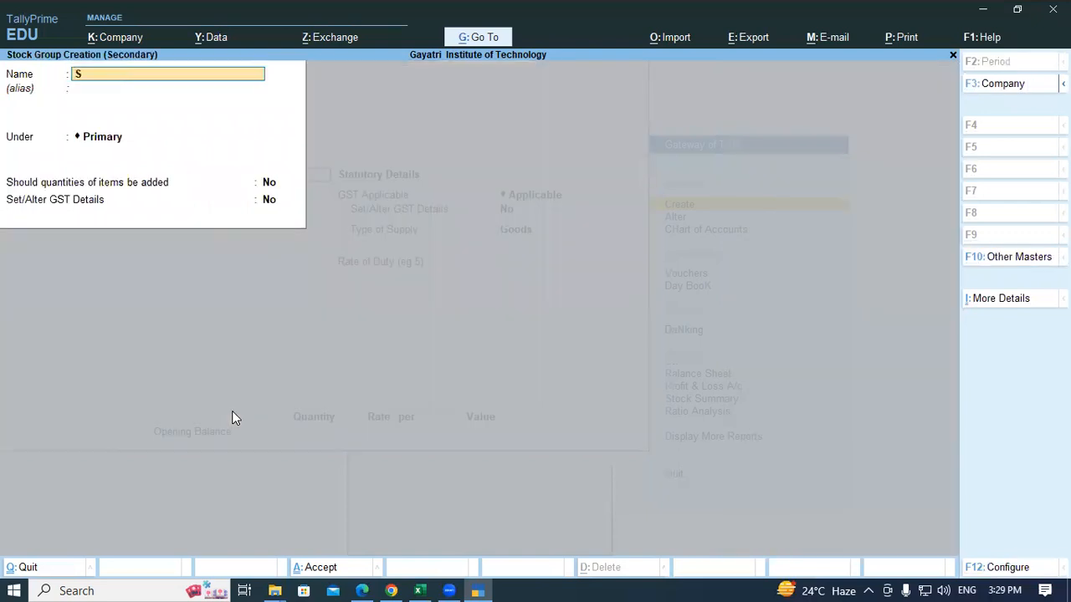
text(mps)
key(Return)
key(Return)
key(Return)
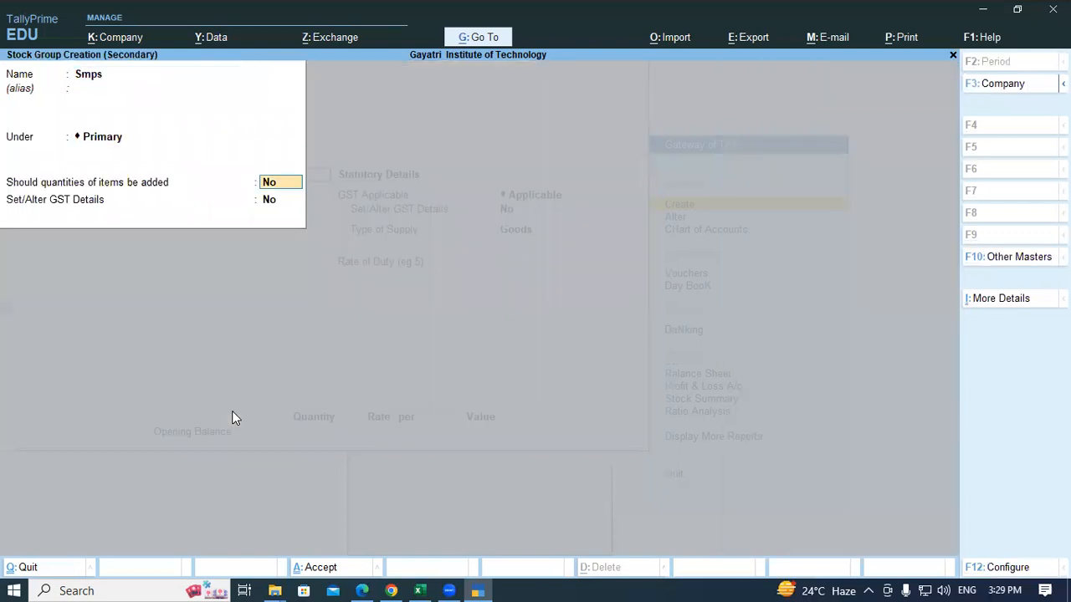
key(Return)
text(y)
key(Return)
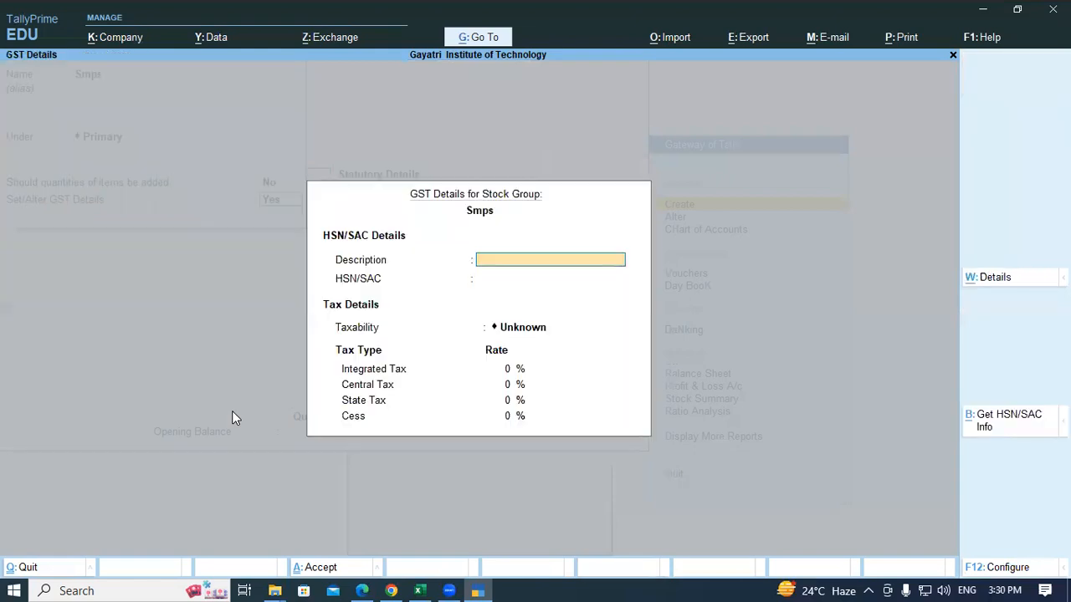
text(Smps)
key(Return)
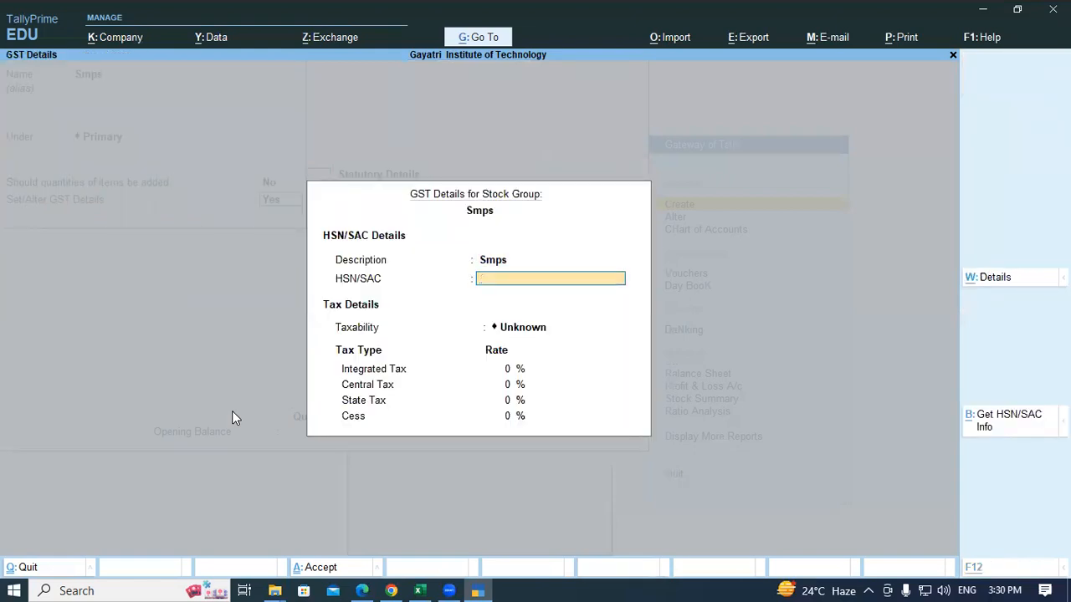
Step: Give the Smps group HSN 8473, Taxable, and 18% integrated tax
key(alt+Tab)
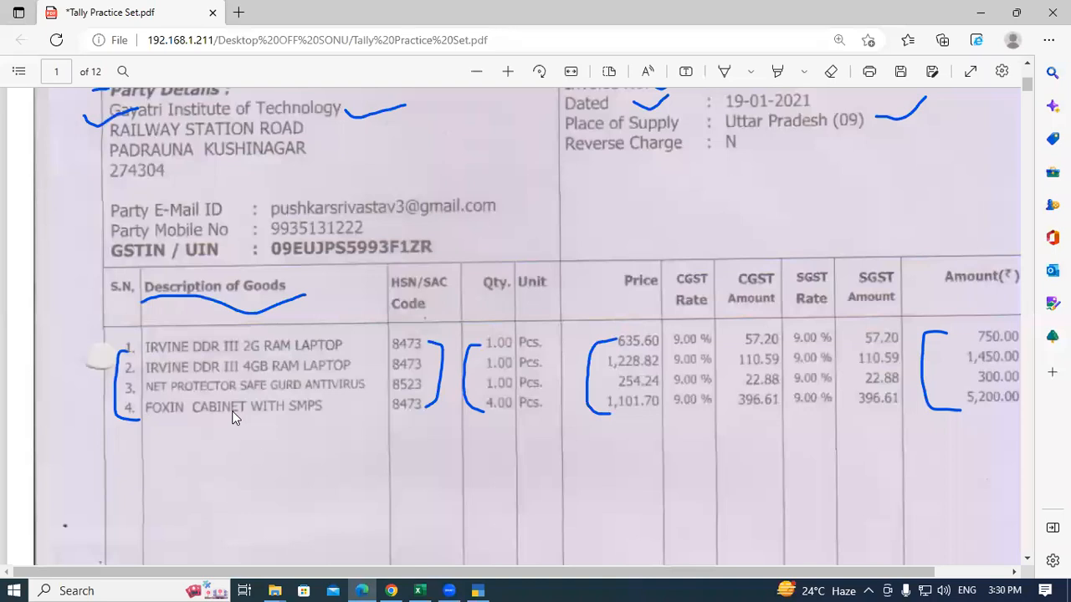
key(alt+Tab)
text(8473)
key(Return)
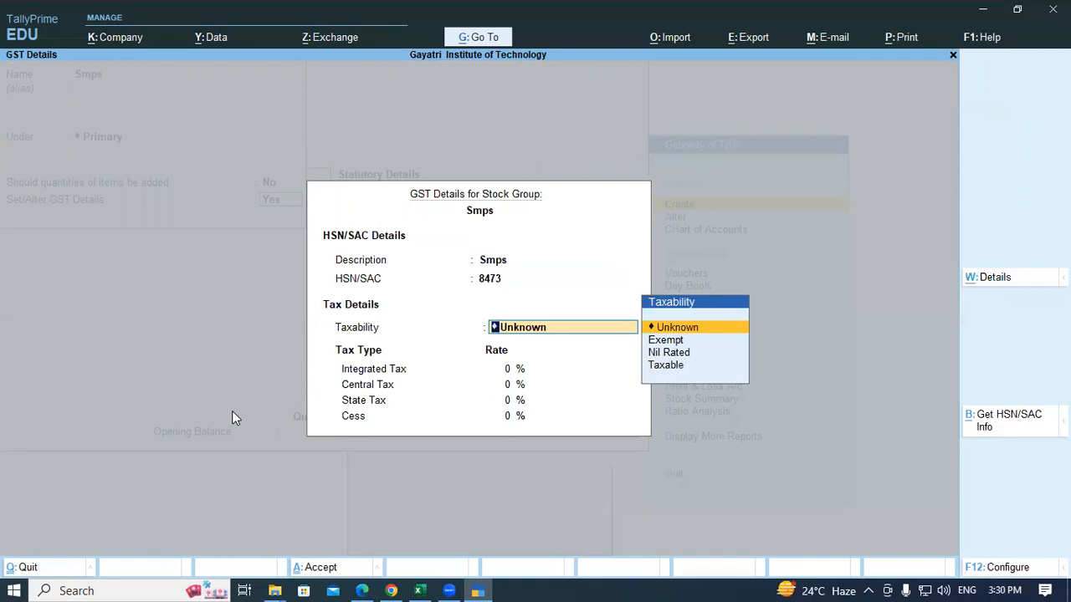
key(Down)
key(Down)
key(Down)
key(Return)
text(18)
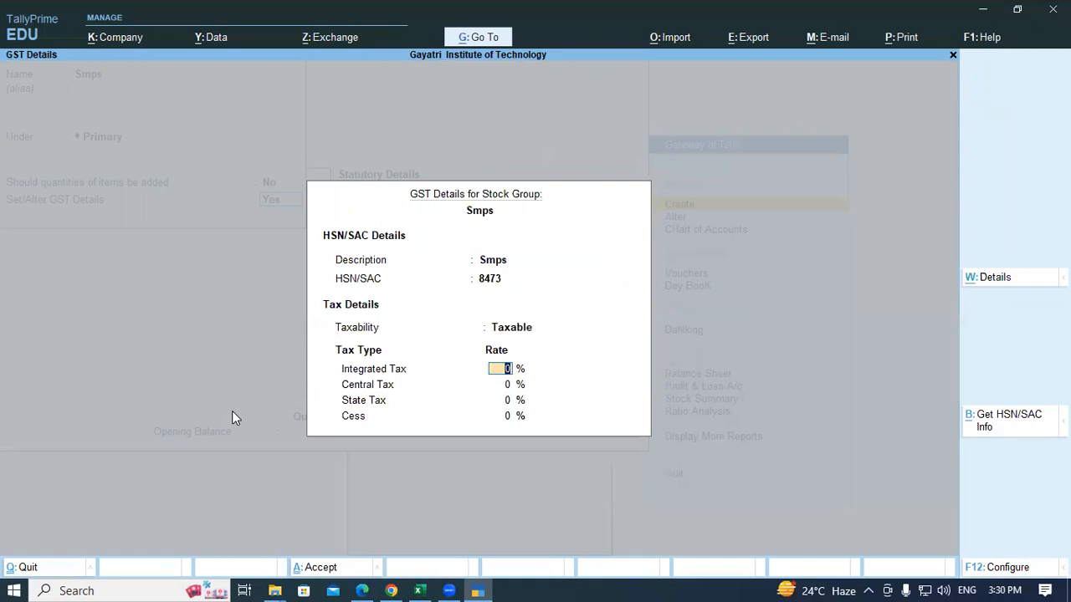
key(Return)
key(Return)
key(Return)
key(Return)
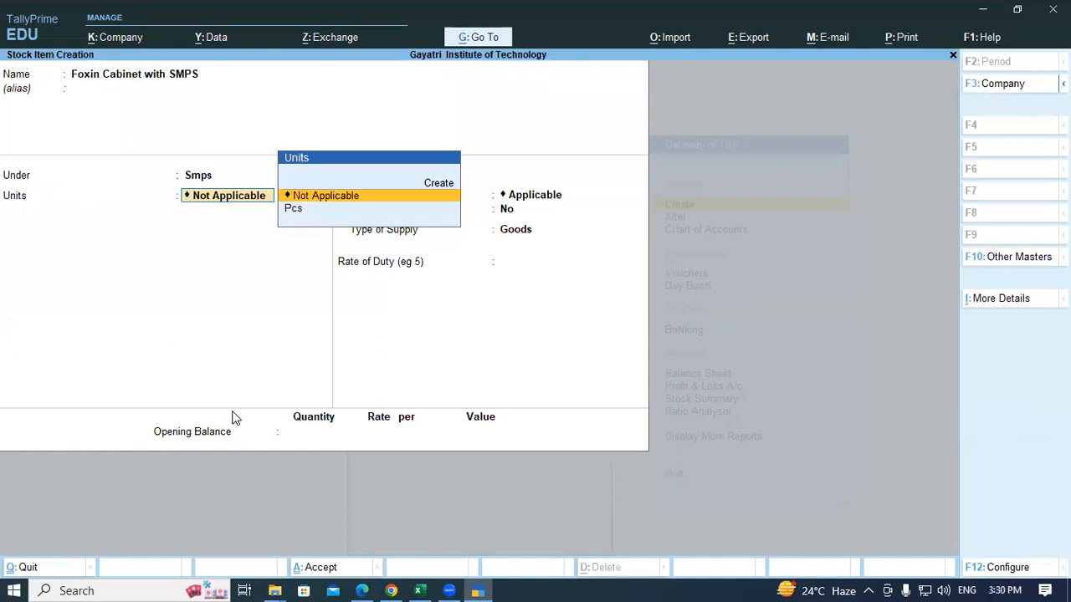
Step: Set the cabinet's unit to Pcs, save it, and exit to the Gateway
key(Down)
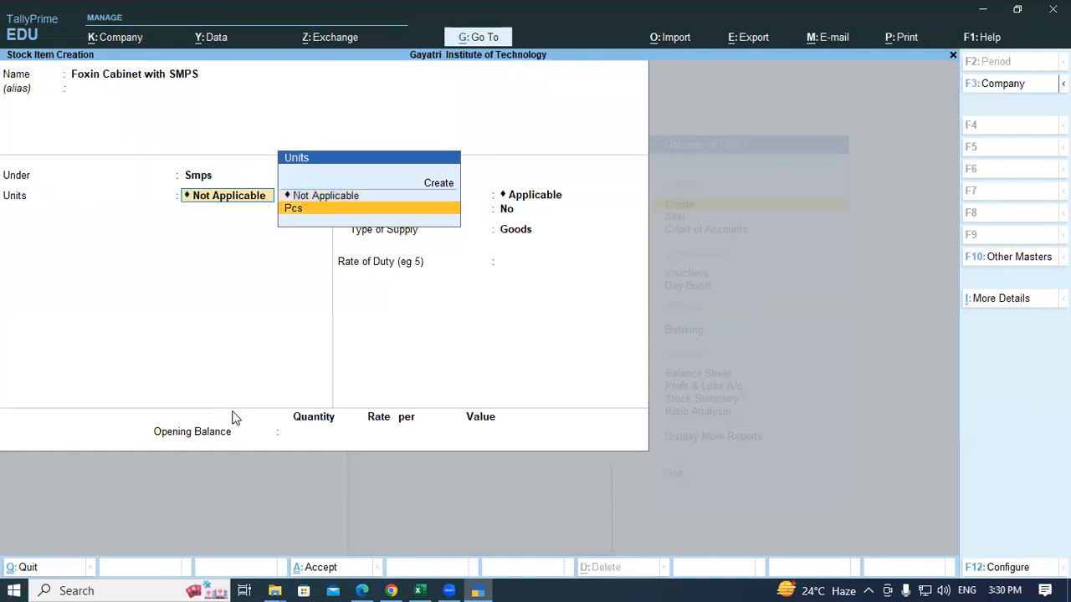
key(Return)
key(Return)
key(Return)
key(Return)
key(Return)
key(Return)
key(Return)
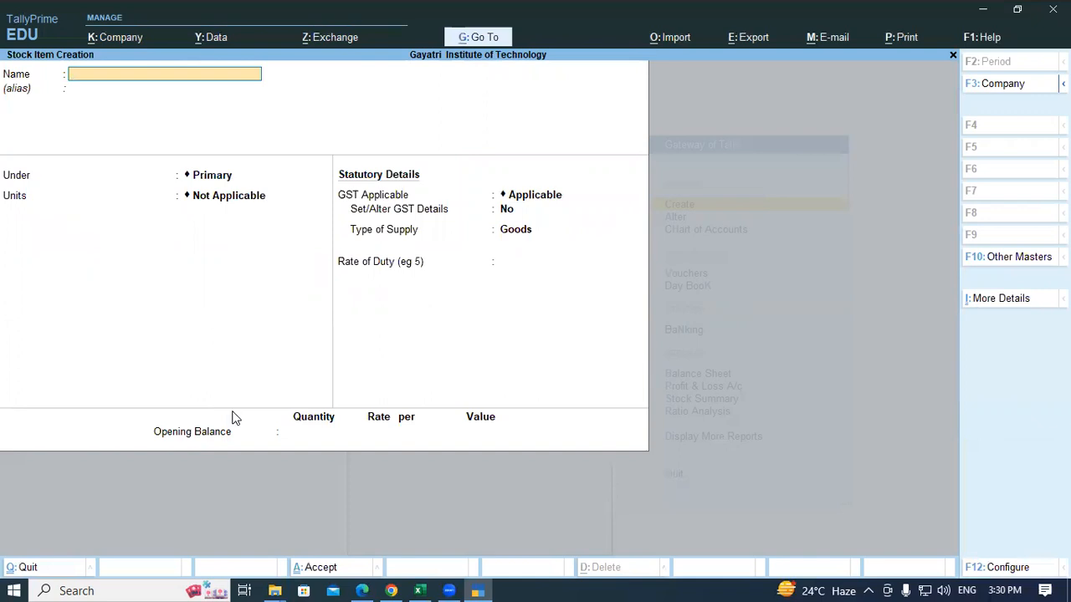
key(Escape)
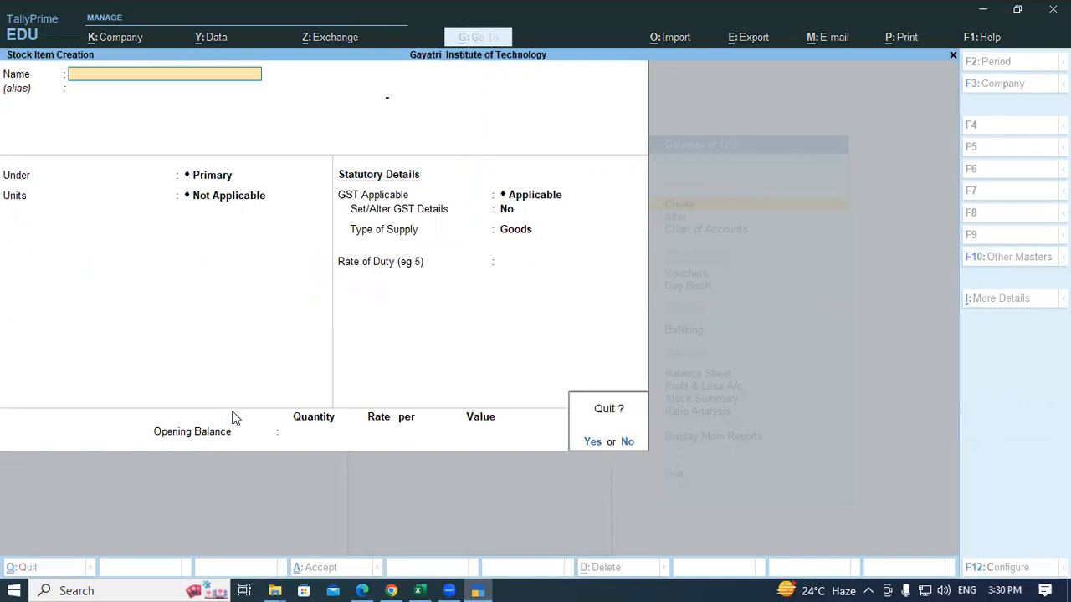
key(y)
key(Escape)
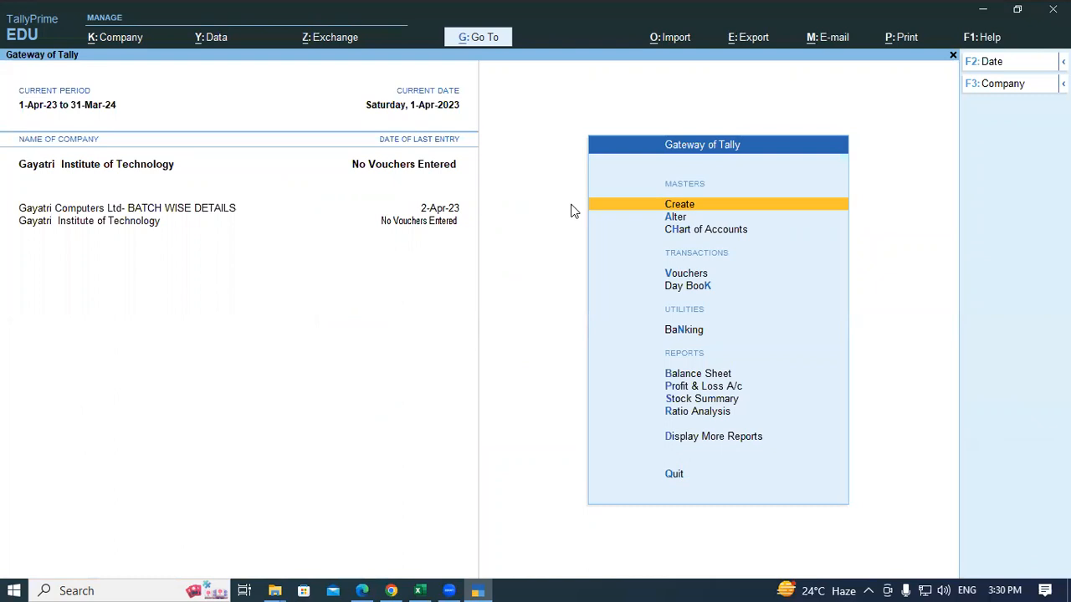
key(Down)
key(Down)
key(Down)
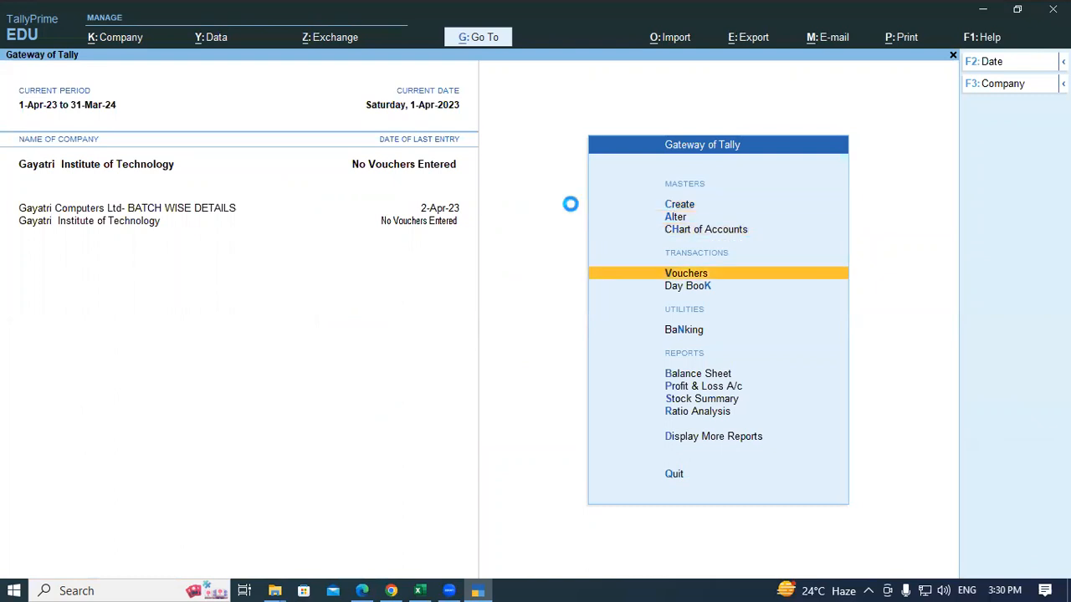
Step: Open Purchase voucher No. 1 dated 1-Apr-23 and show the Change Voucher Mode choices
key(Return)
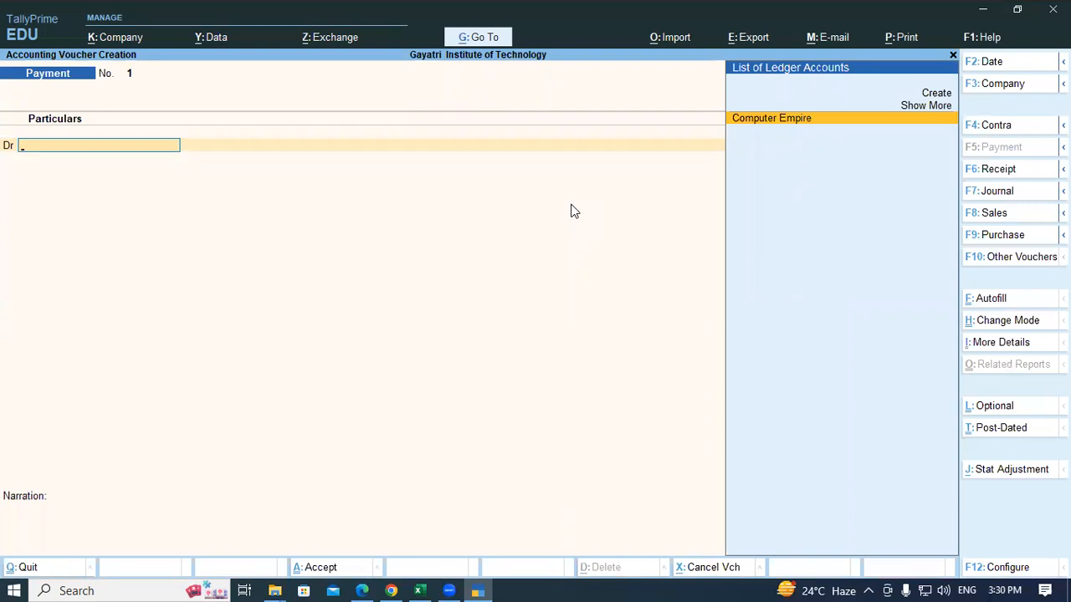
key(F9)
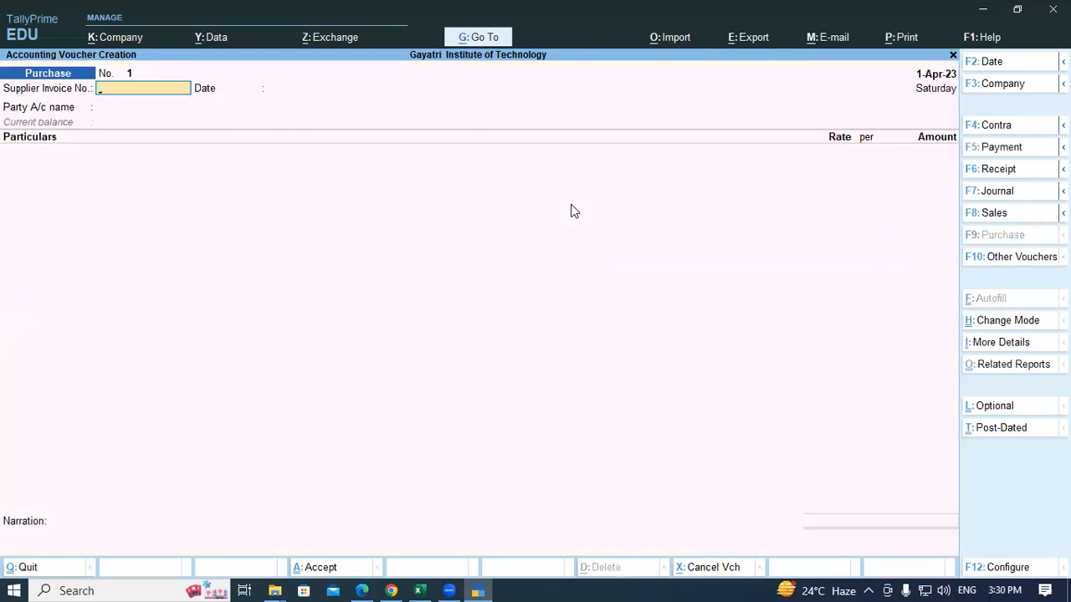
key(Escape)
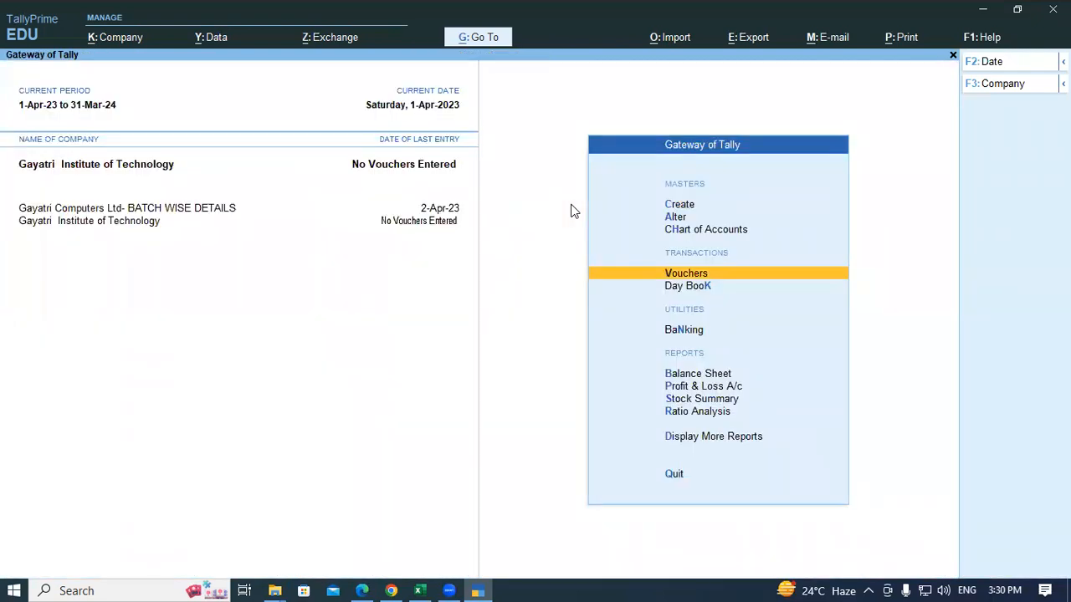
key(Return)
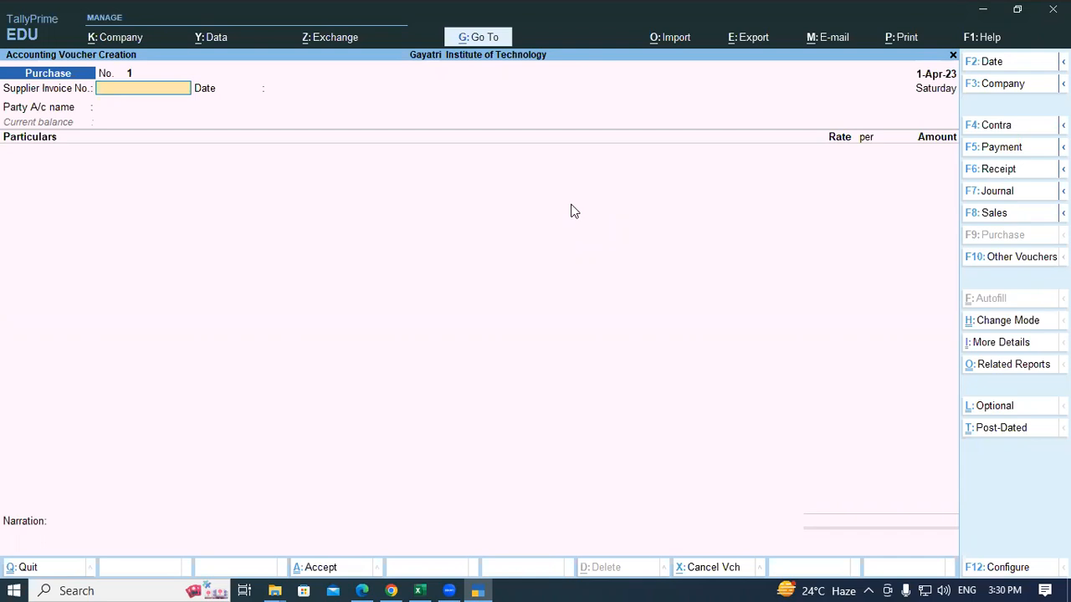
key(ctrl+h)
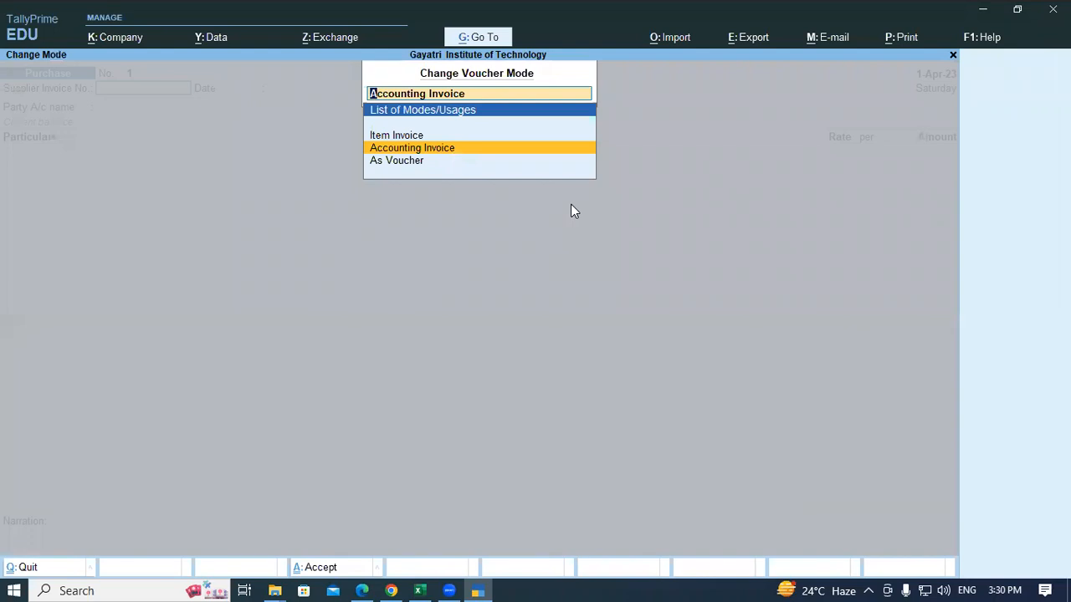
Step: Switch the purchase voucher to Item Invoice mode and enter supplier invoice number 1813
key(Up)
key(Return)
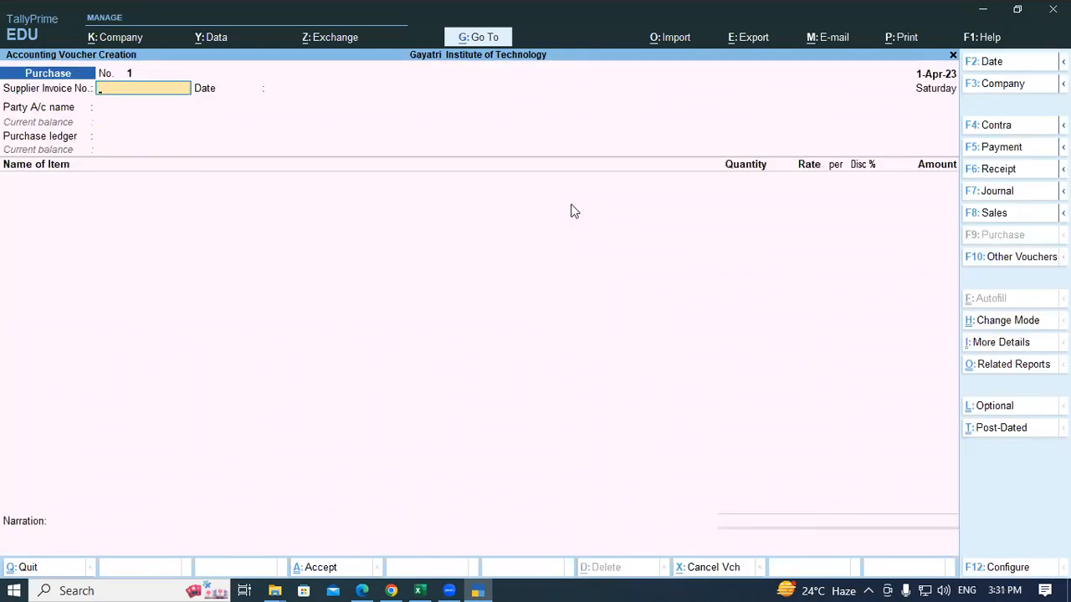
key(alt+Tab)
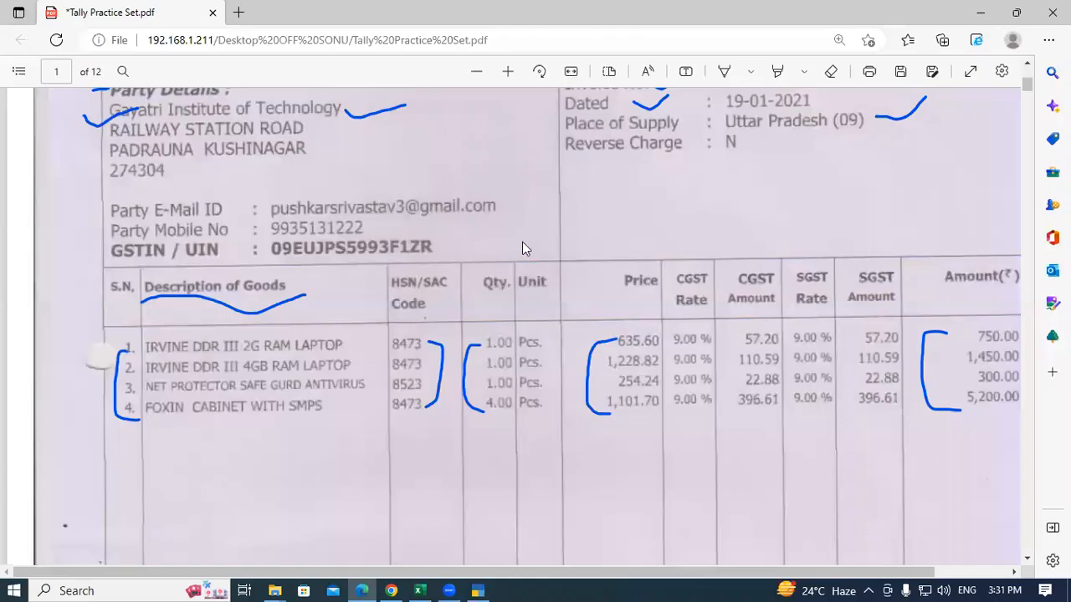
scroll(513, 298, up, 4)
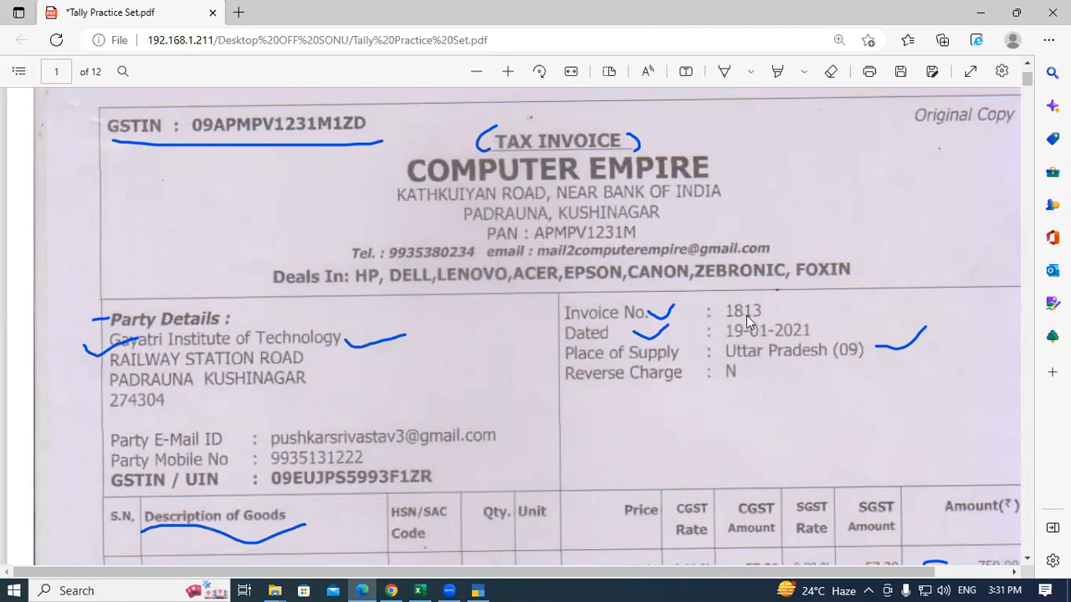
key(alt+Tab)
text(18)
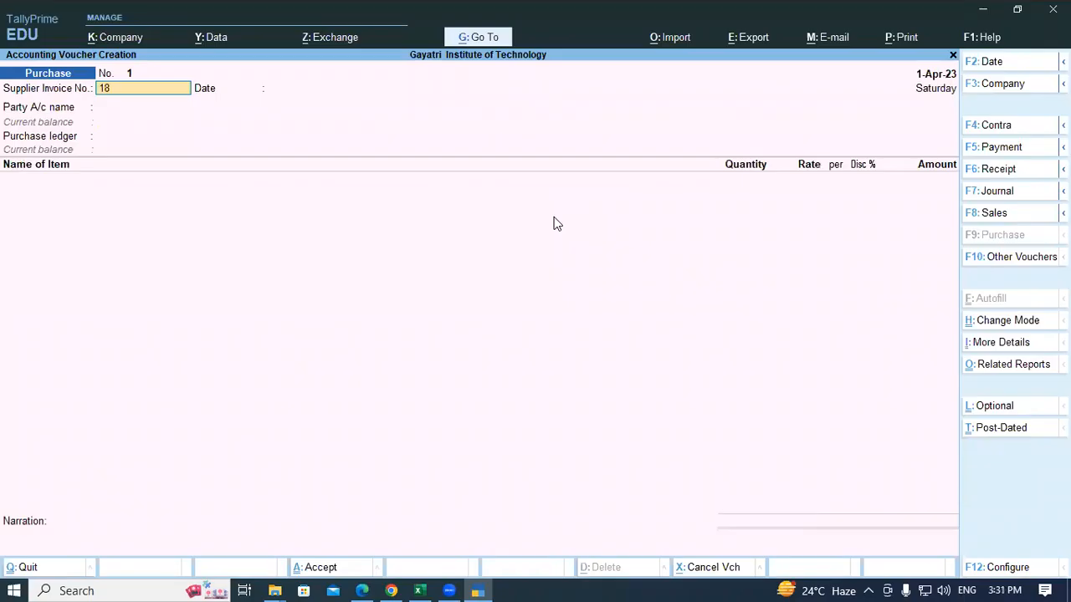
text(13)
key(Return)
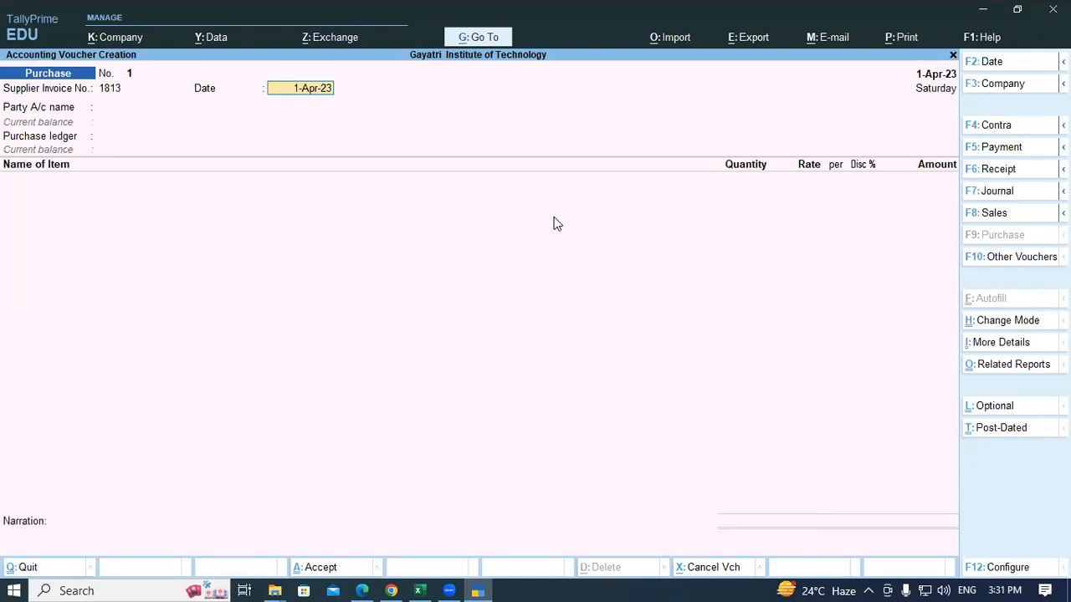
Step: Keep the 1-Apr-23 date and select Computer Empire as the party, accepting its details
key(Return)
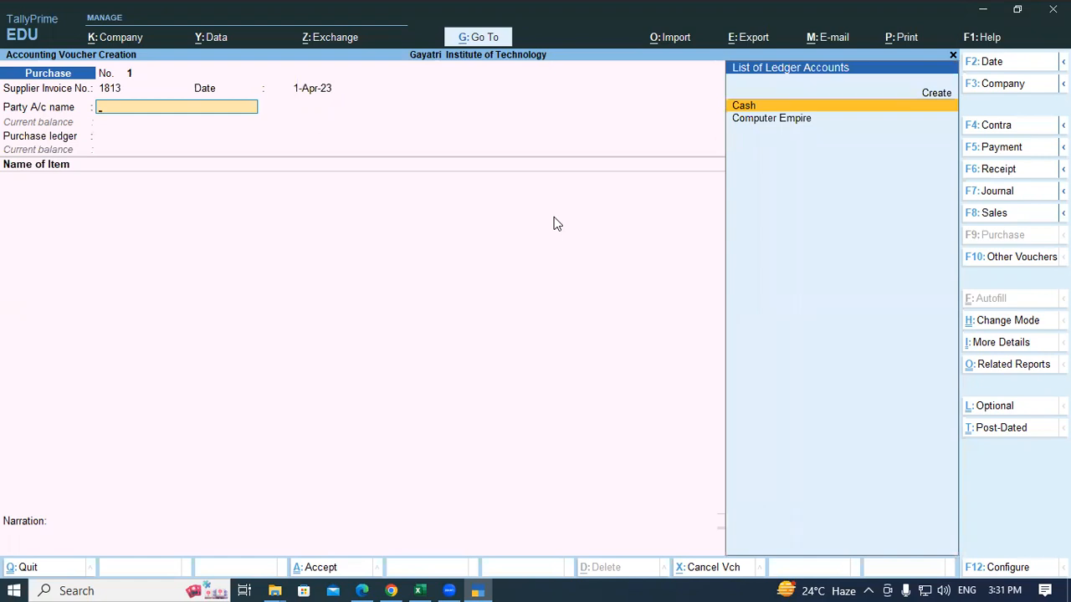
key(Down)
key(Return)
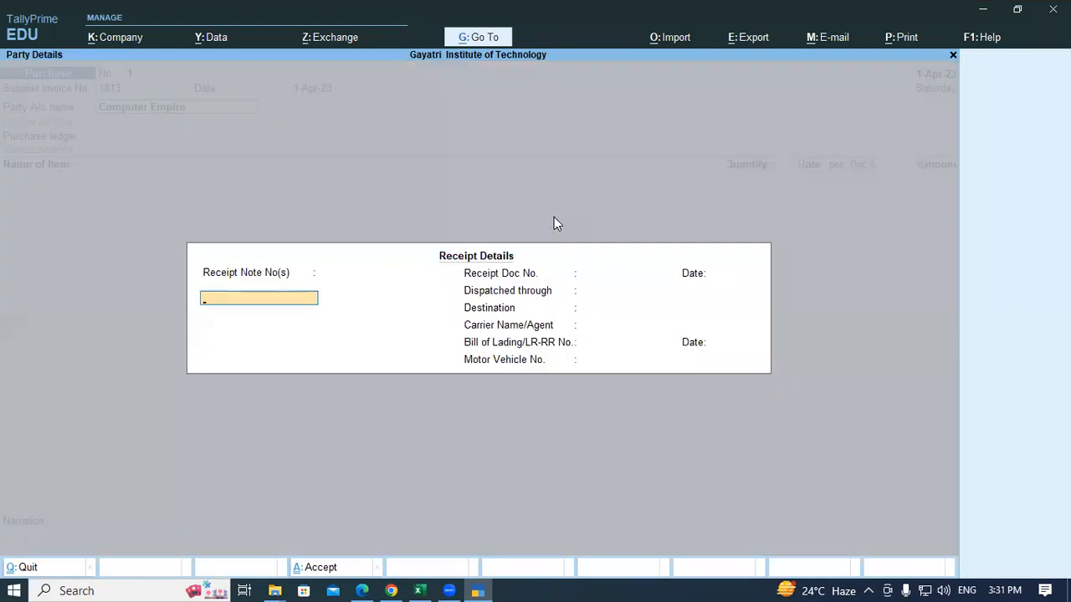
key(ctrl+a)
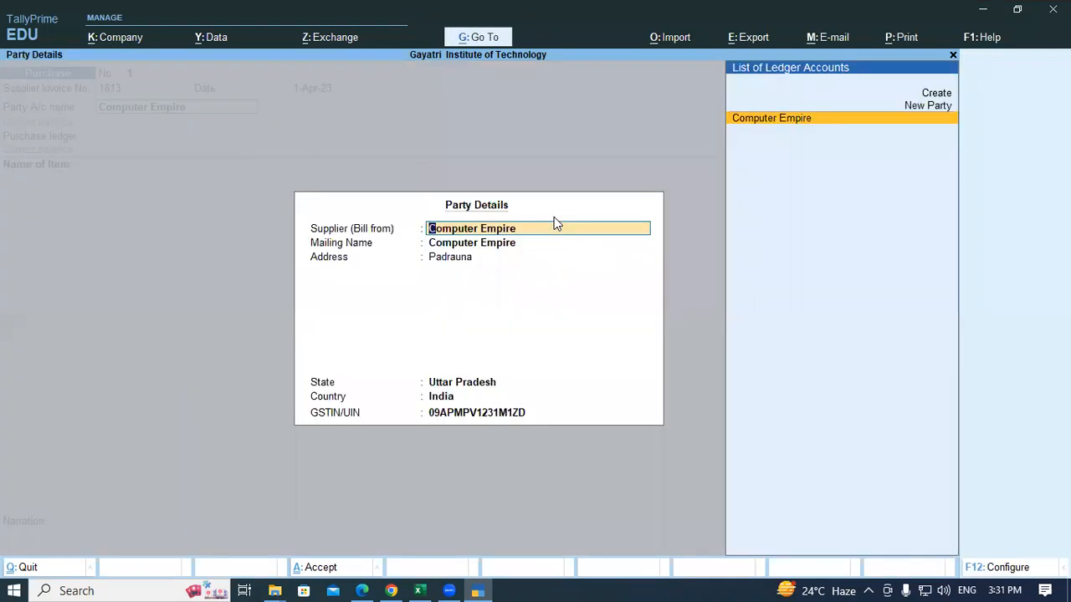
key(Return)
key(Return)
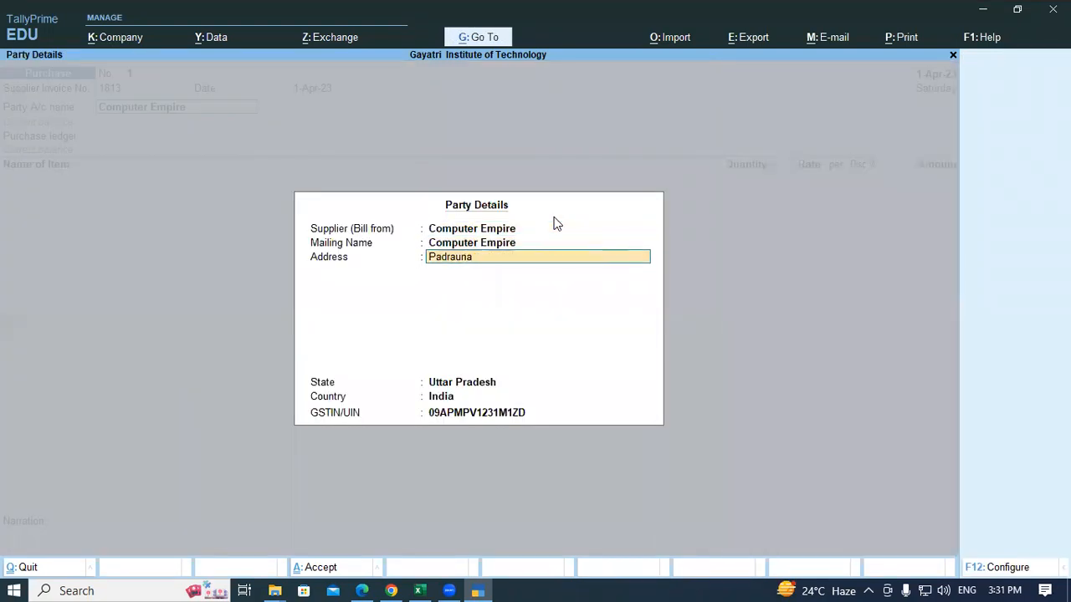
key(Return)
key(Return)
key(ctrl+a)
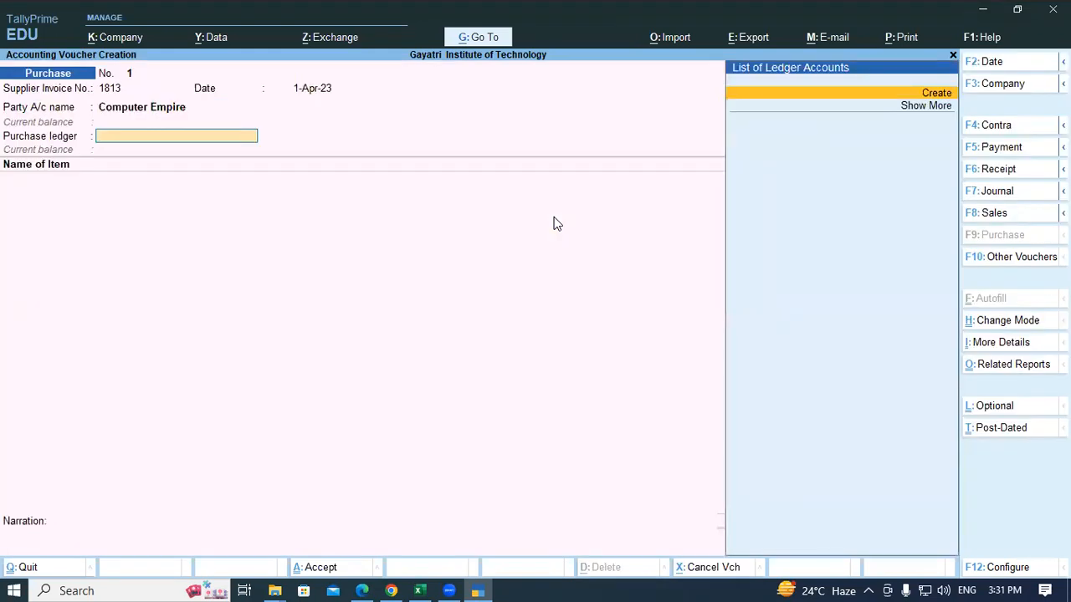
Step: Create a 'Purchase Local' ledger under Purchase Accounts with Type of Supply set to Goods
key(alt+c)
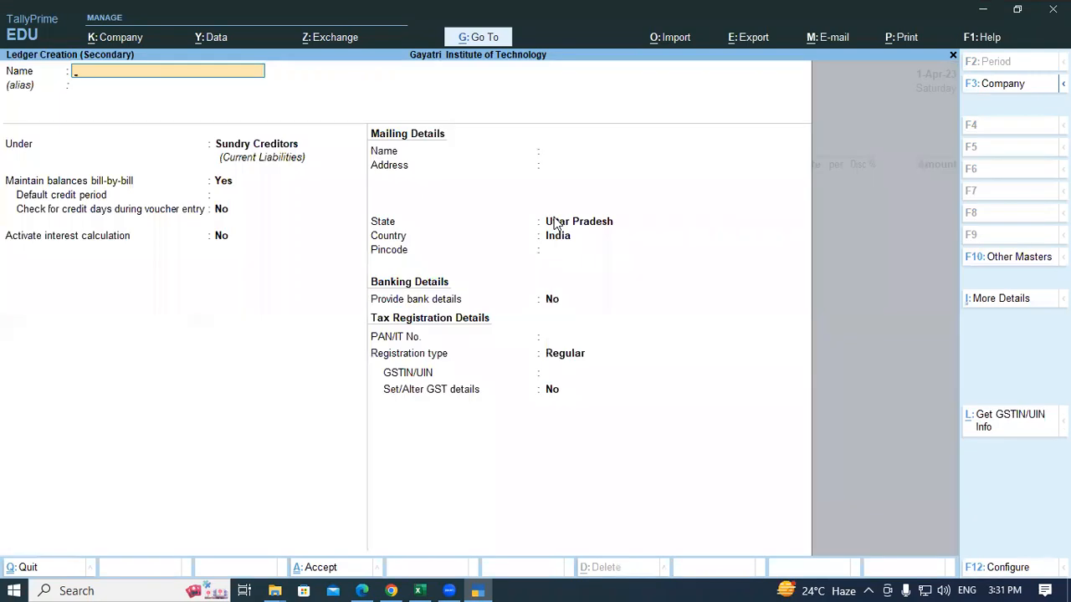
text(Purchase Loca)
key(Return)
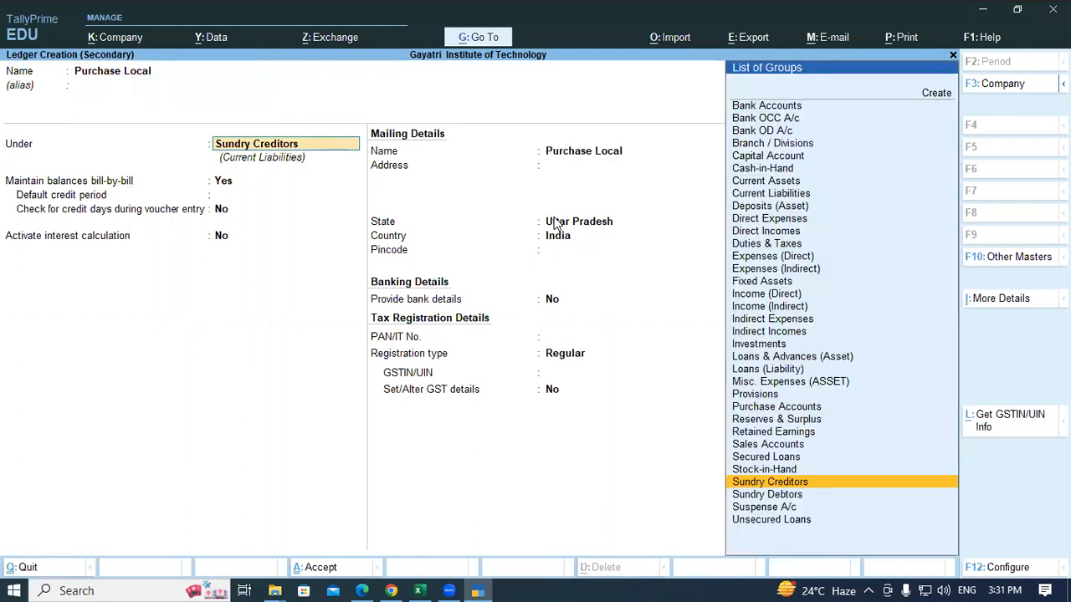
text(Pur)
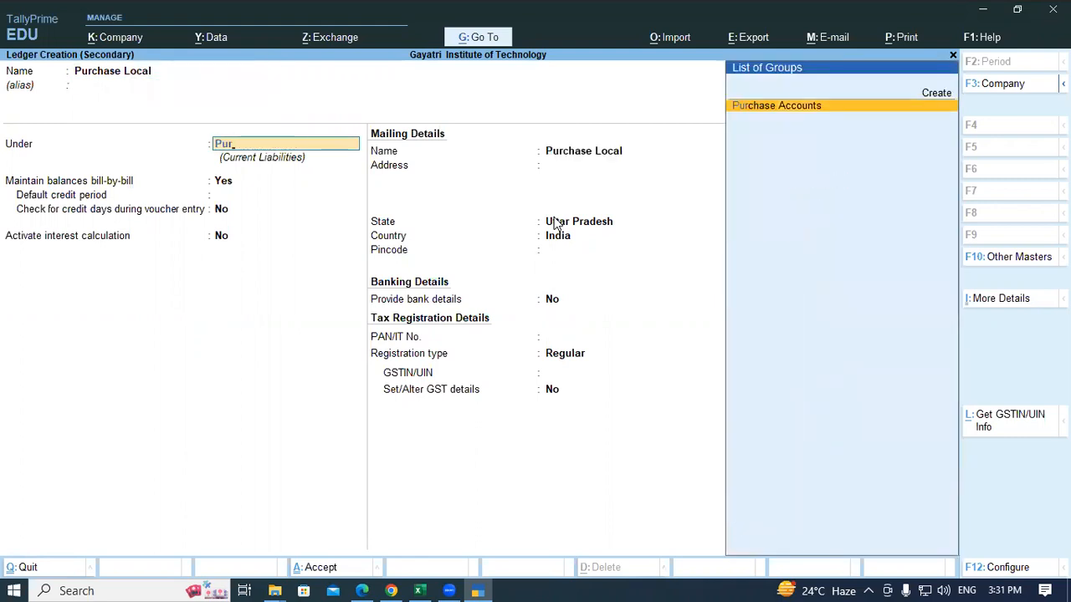
key(Return)
key(Return)
key(Return)
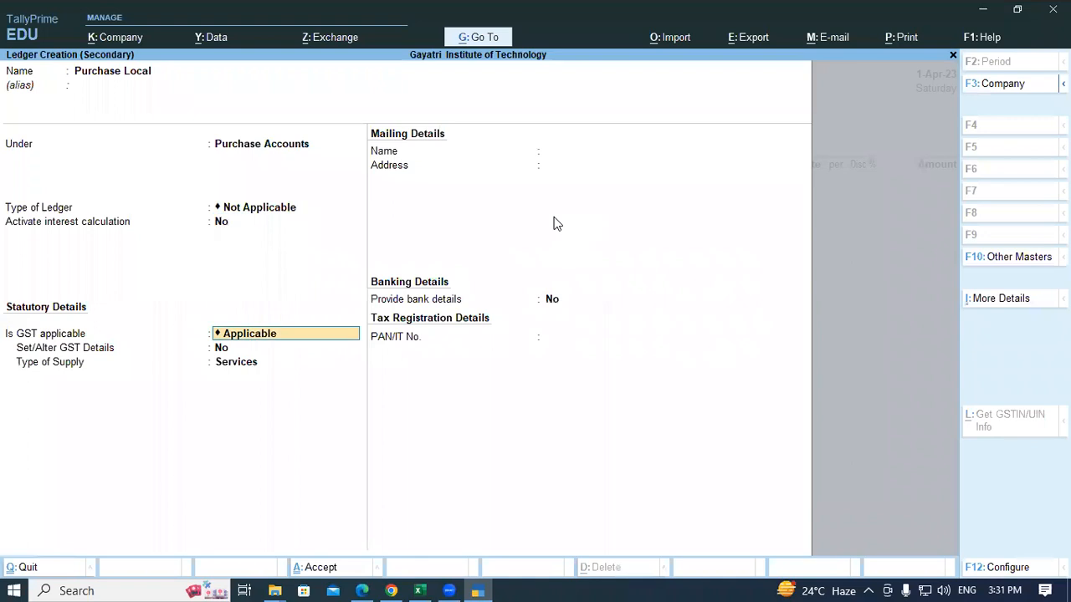
key(Return)
key(Return)
key(Up)
key(Return)
key(Return)
key(Return)
key(Return)
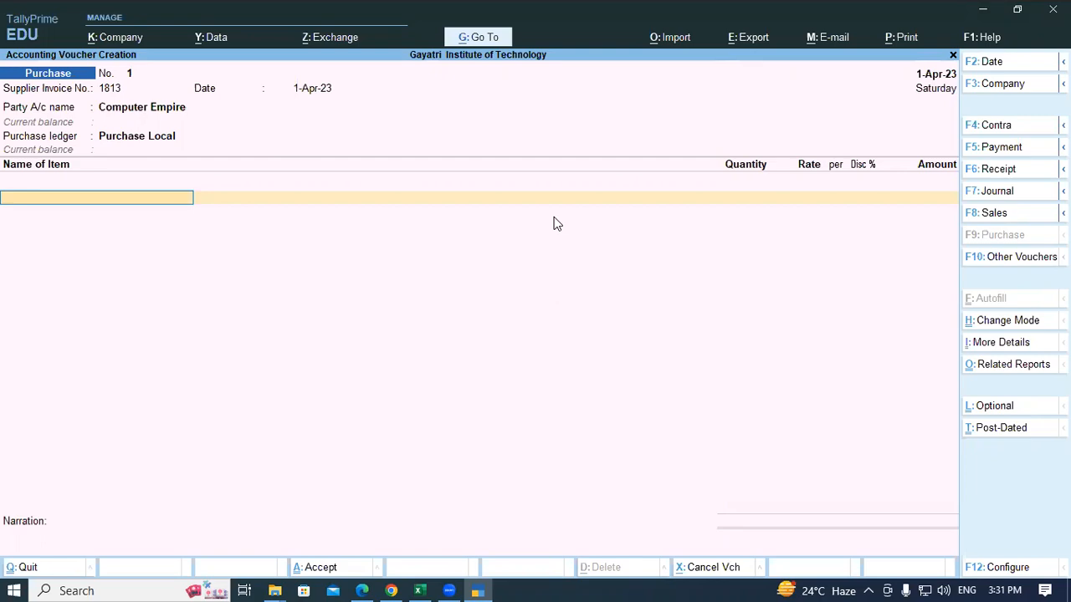
Step: Add Irvine DDR 111 2gb Ram Laptop, 1 Pcs at rate 635.60
key(alt+Tab)
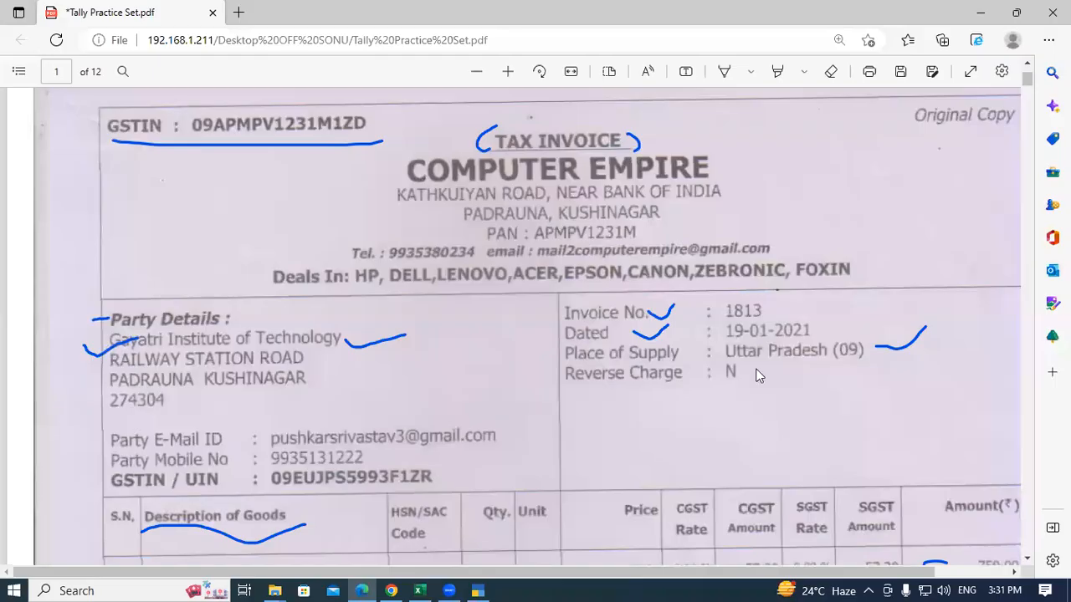
scroll(334, 355, down, 1)
scroll(334, 350, down, 2)
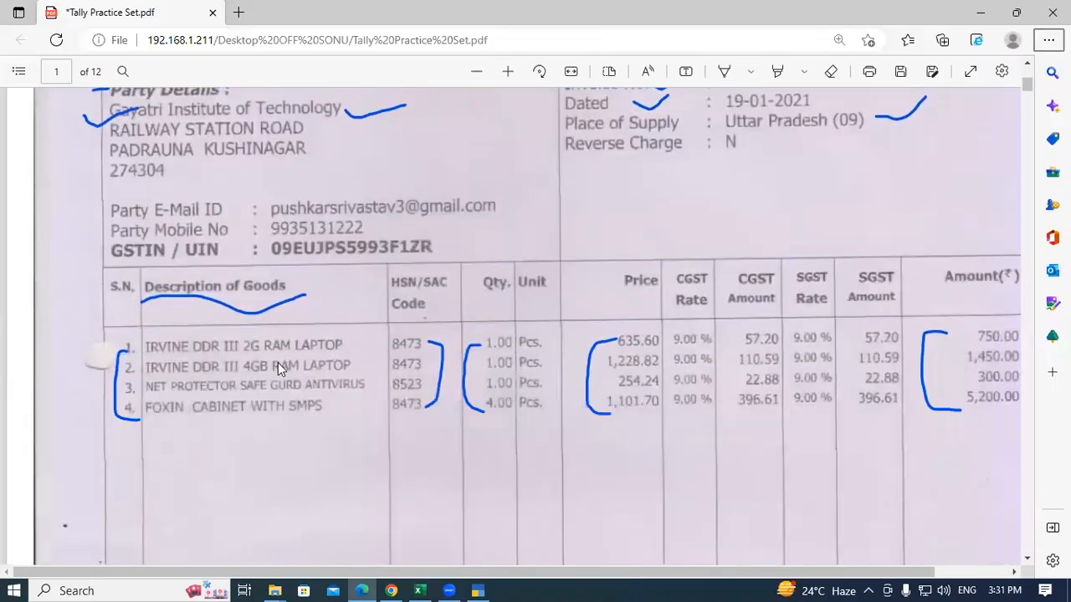
key(alt+Tab)
text(Ir)
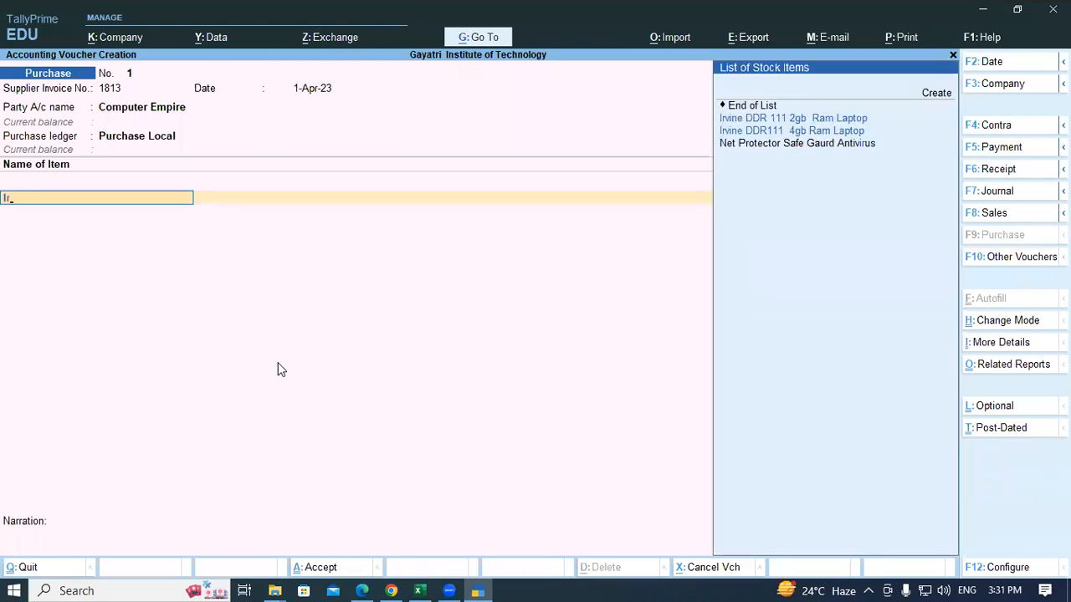
text(v)
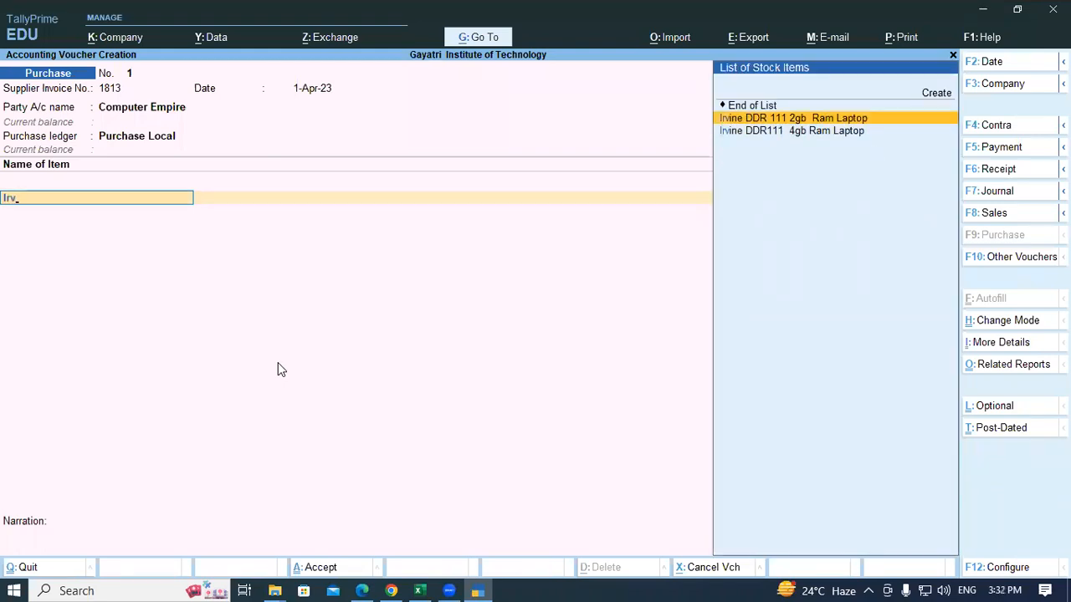
key(Return)
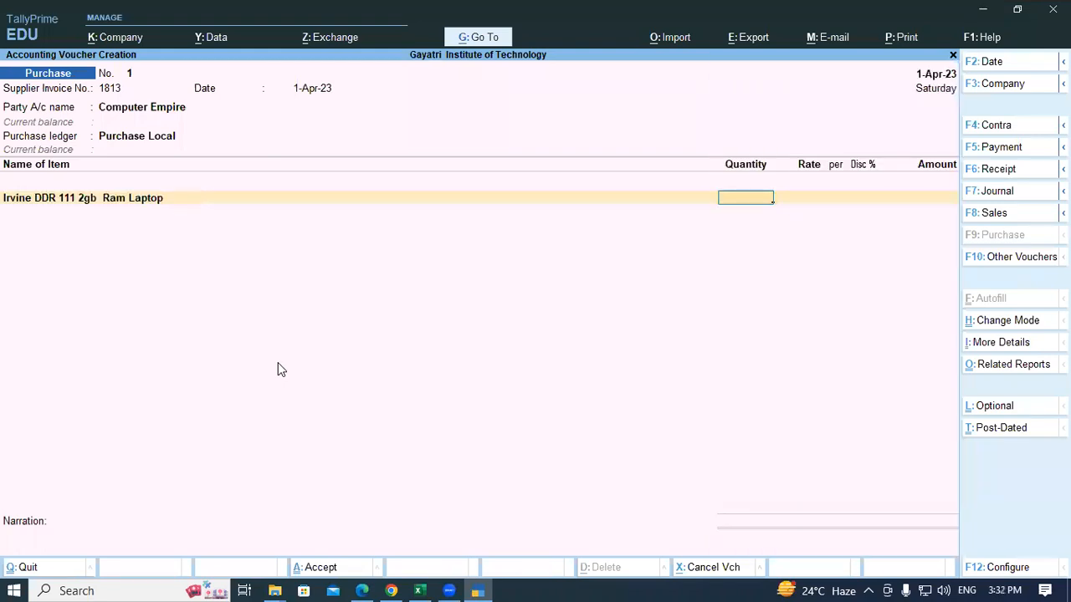
key(alt+Tab)
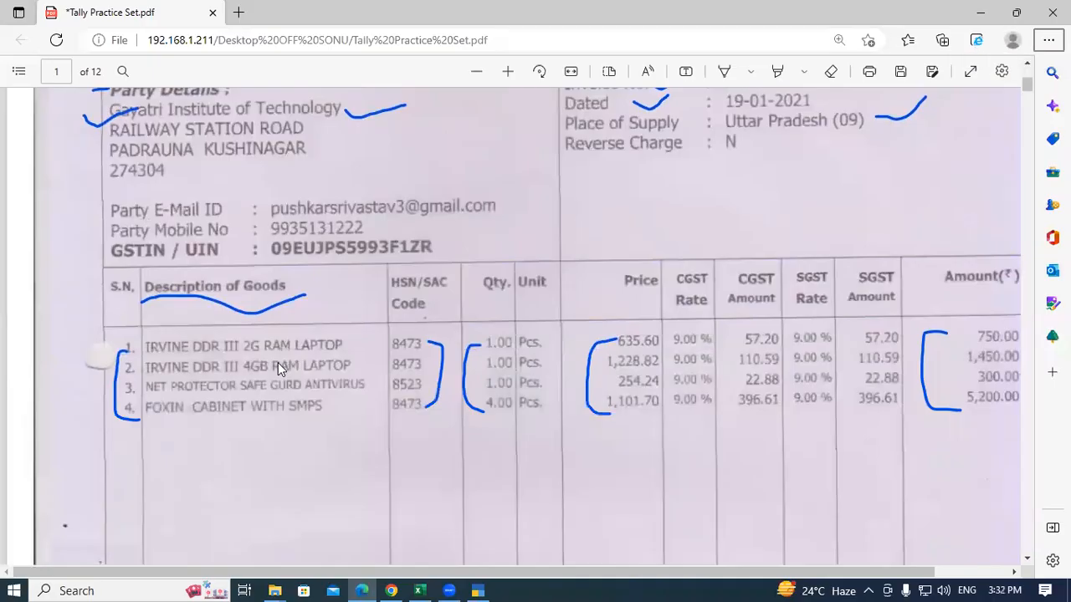
key(alt+Tab)
text(1)
key(Return)
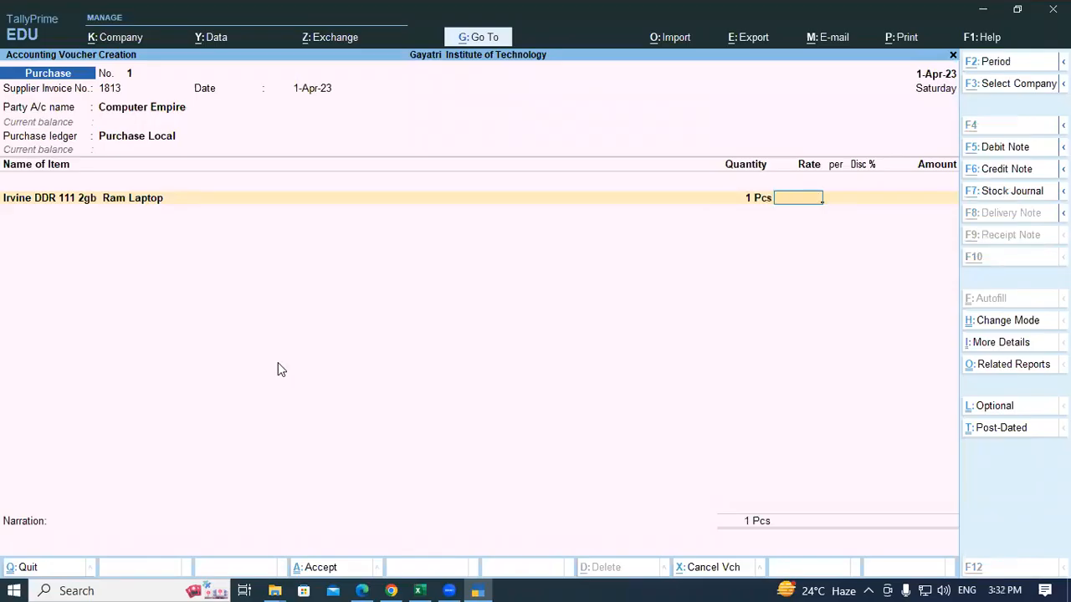
key(alt+Tab)
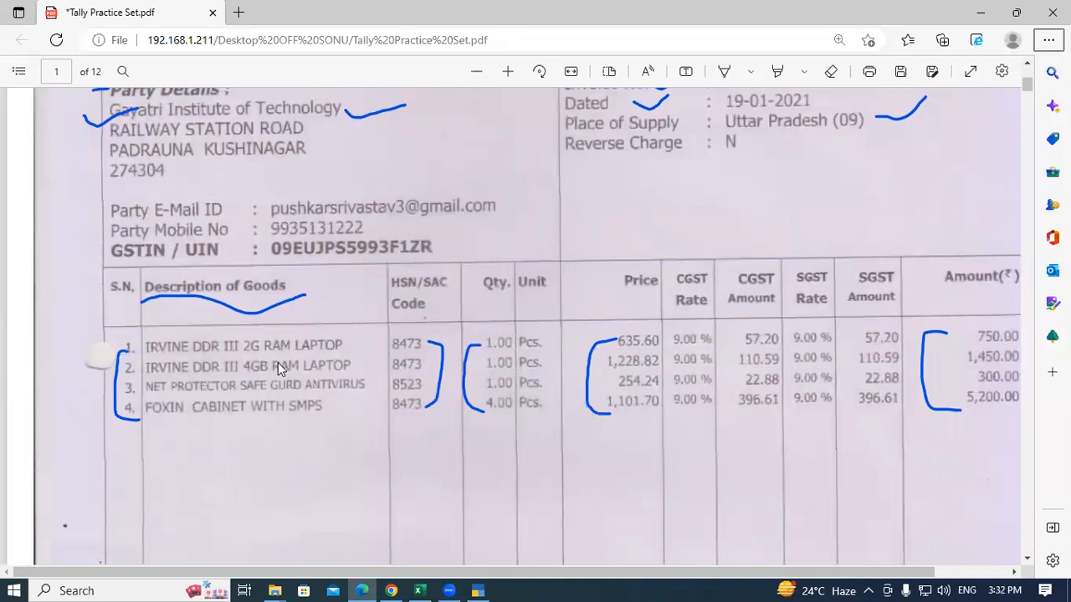
key(alt+Tab)
text(365.6)
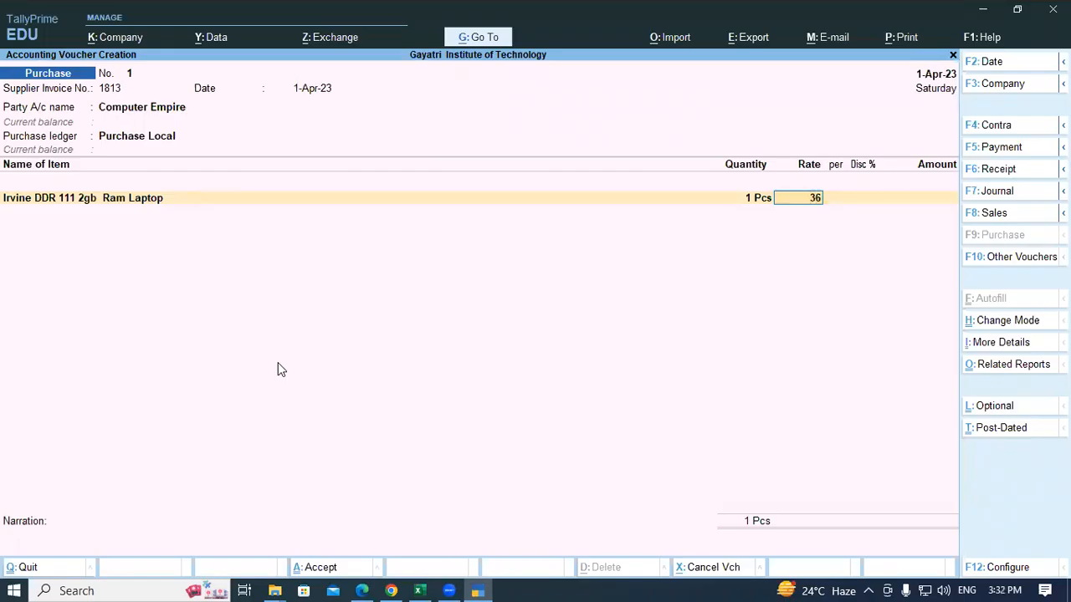
key(Return)
key(Return)
key(Return)
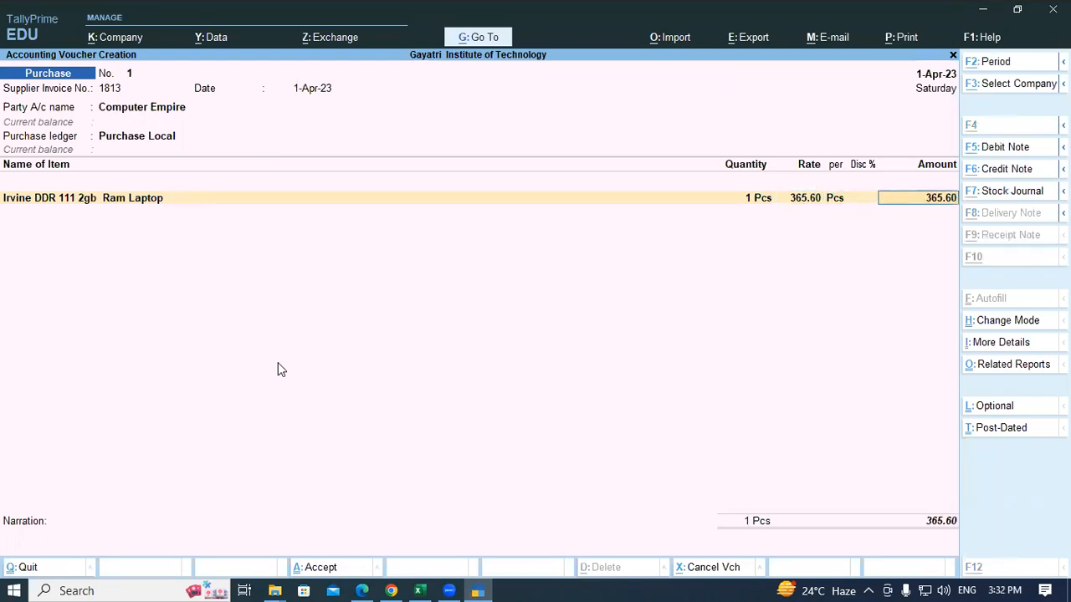
key(alt+Tab)
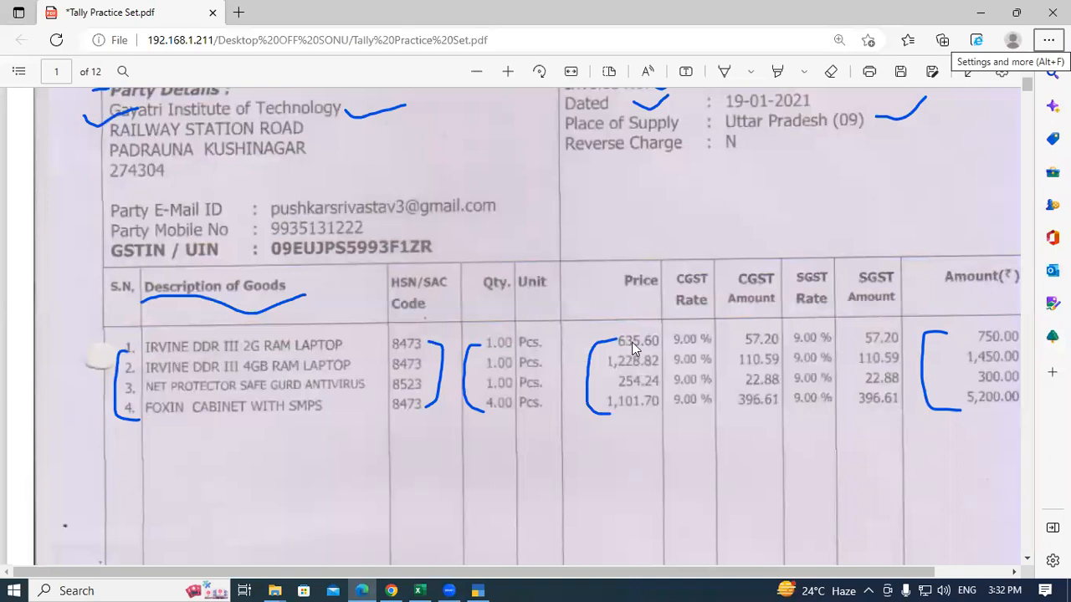
key(alt+Tab)
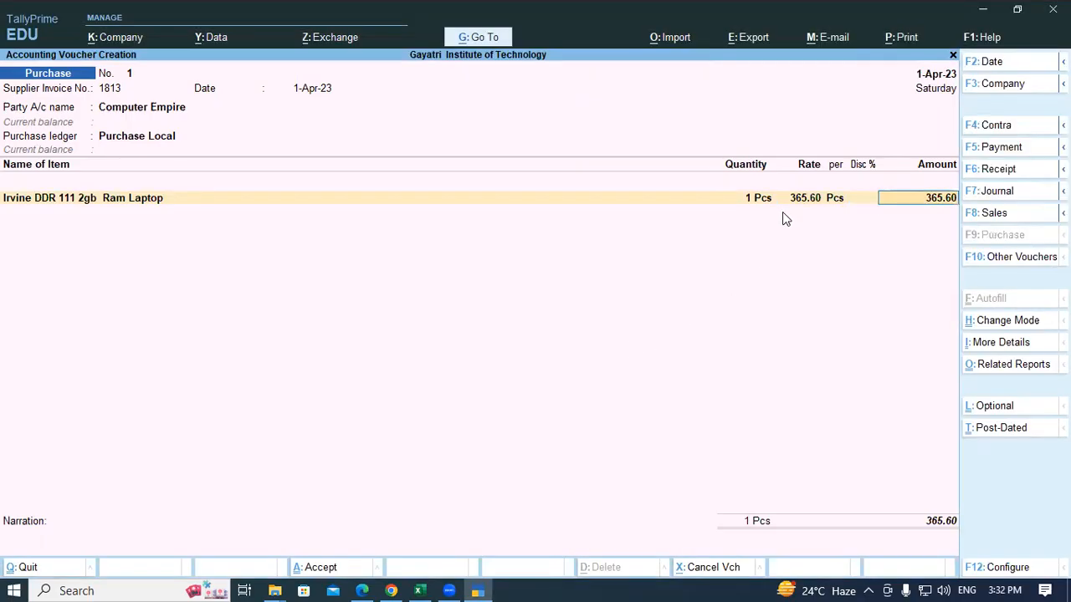
click(799, 201)
key(Return)
key(Return)
key(Return)
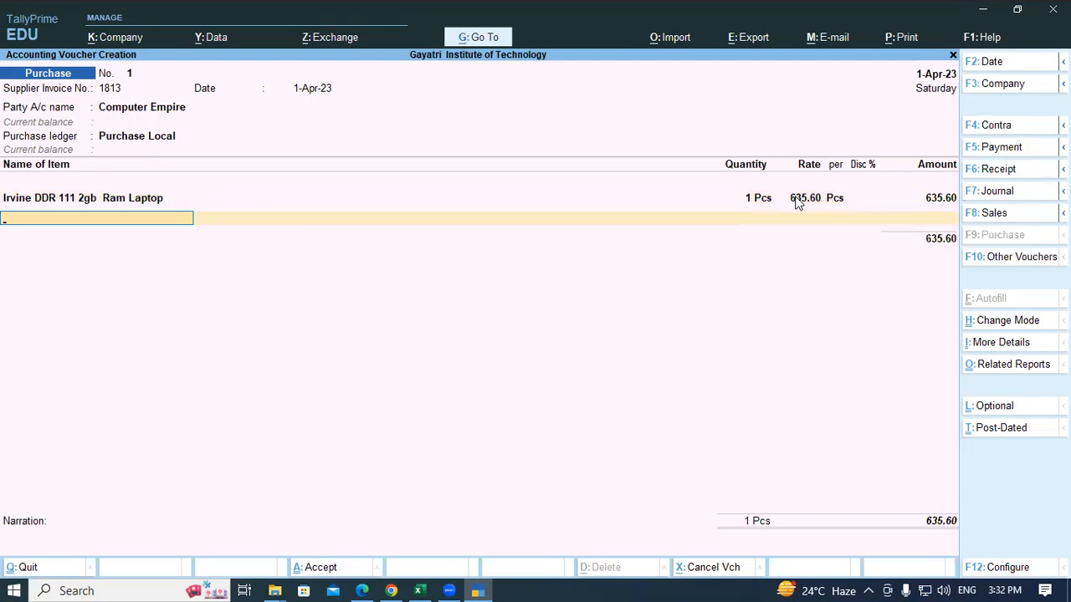
Step: Add Irvine DDR111 4gb Ram Laptop, 1 Pcs at rate 1,228.82
key(alt+Tab)
key(alt+Tab)
text(Ir)
key(Down)
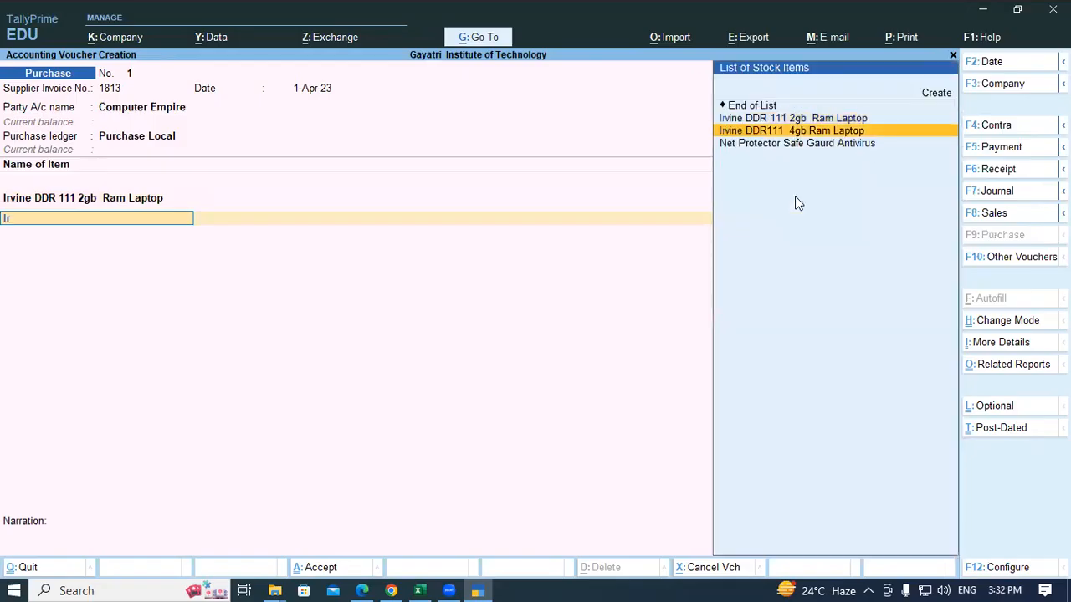
key(Return)
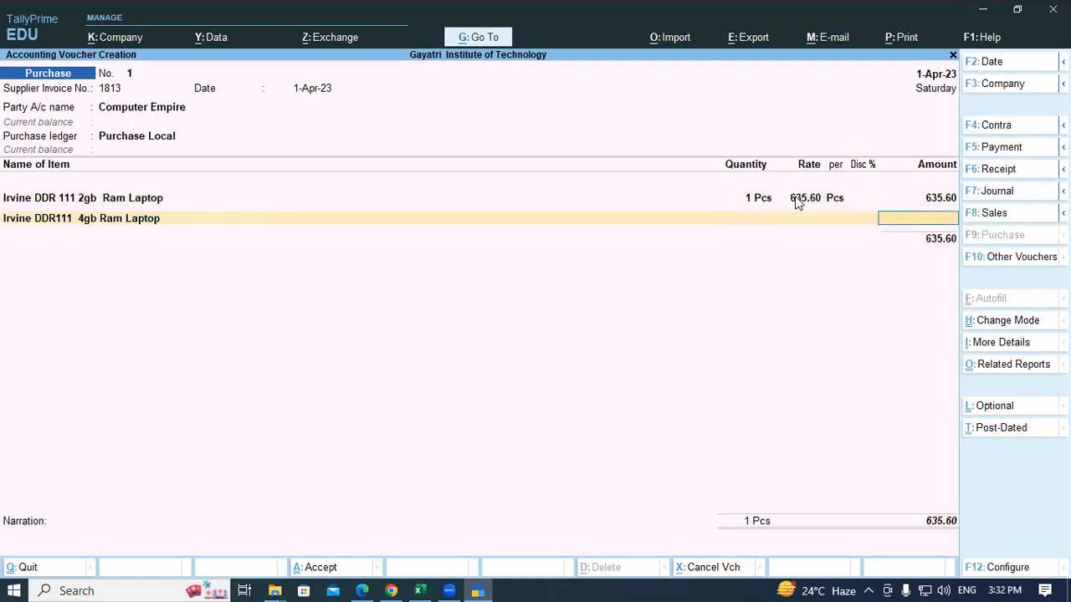
key(alt+Tab)
key(alt+Tab)
text(1)
key(BackSpace)
key(BackSpace)
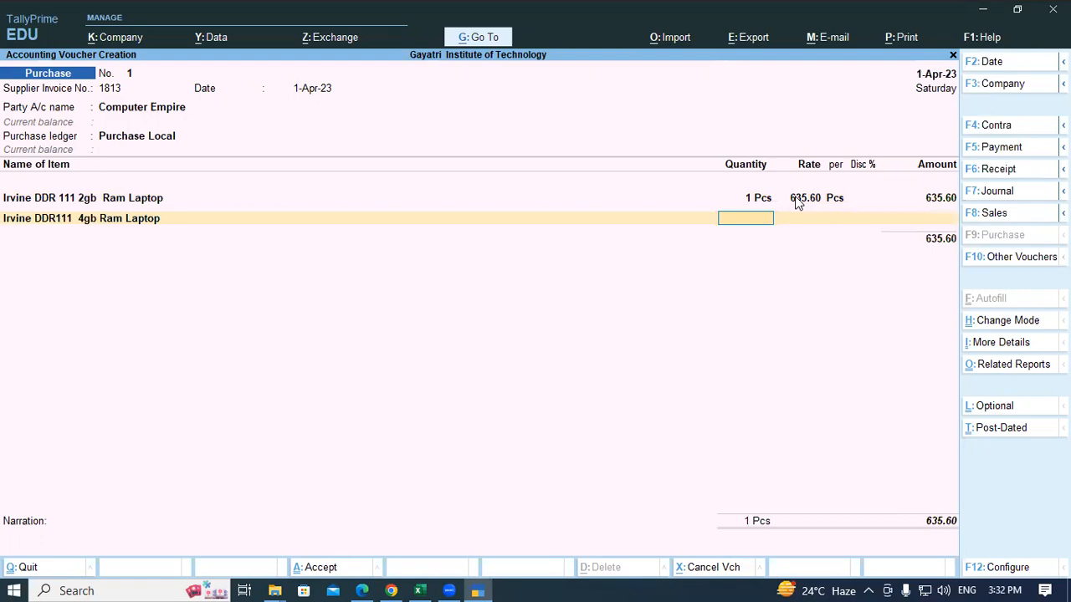
text(1)
key(Return)
key(alt+Tab)
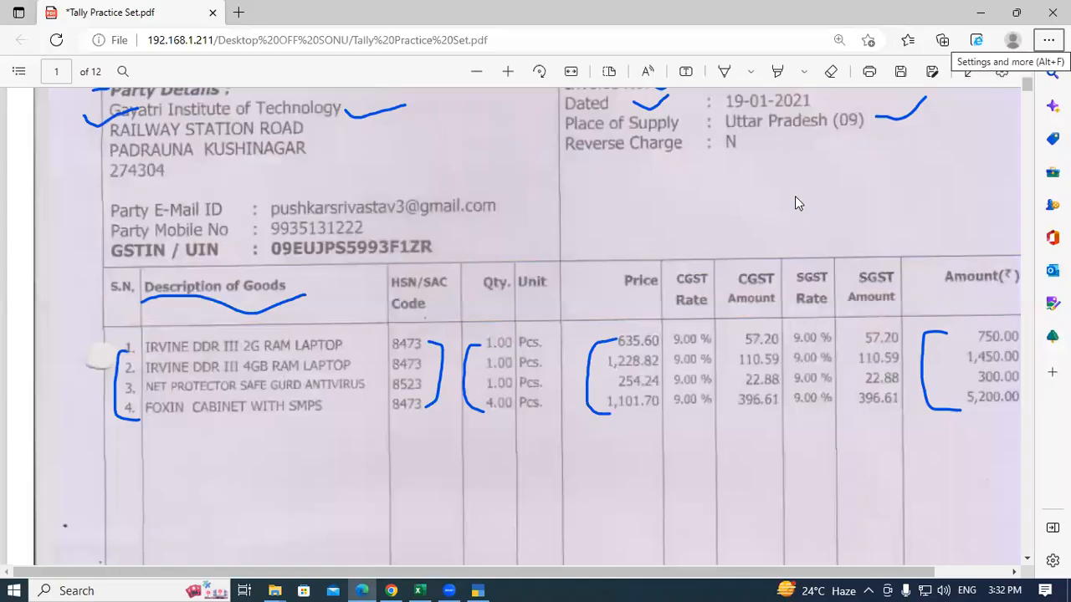
key(alt+Tab)
text(1,2)
text(28.82)
key(Return)
key(Return)
key(Return)
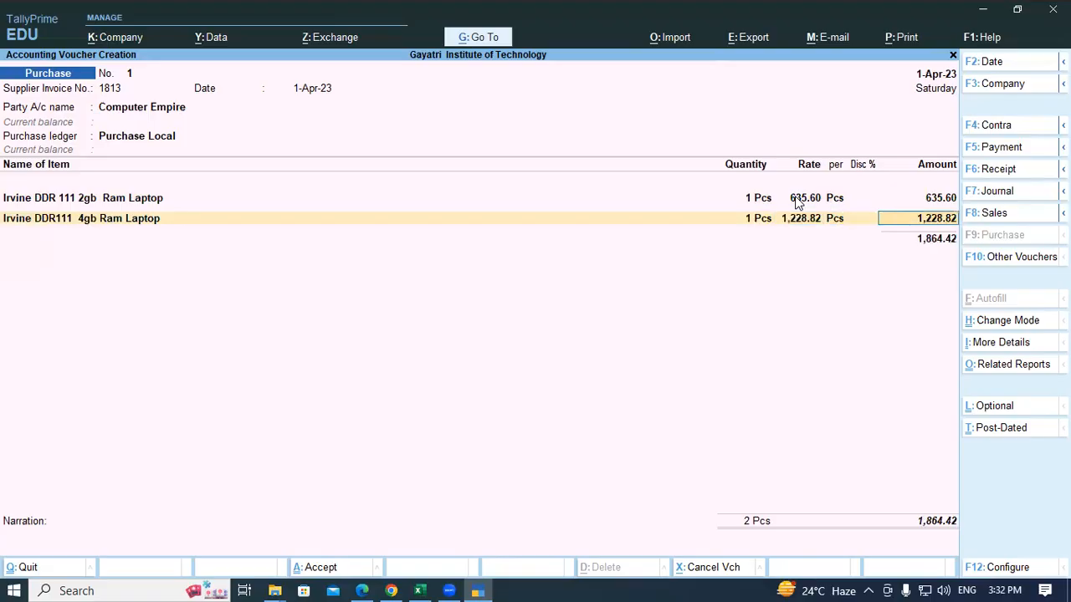
key(Return)
Step: Add Net Protector Safe Gaurd Antivirus, 1 Pcs at rate 254.24
key(alt+Tab)
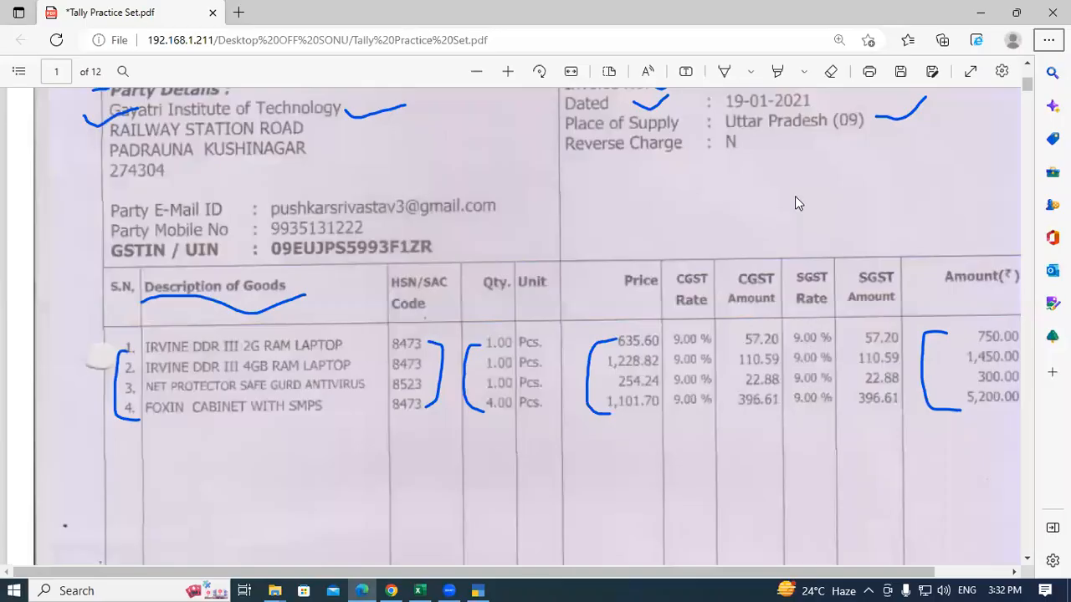
key(alt+Tab)
text(An)
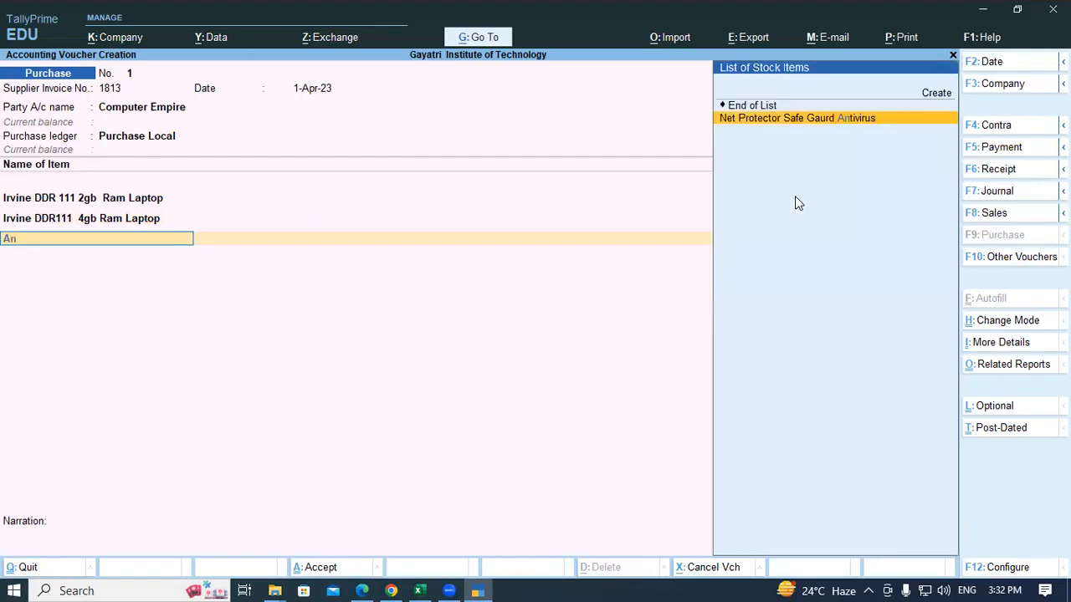
key(Return)
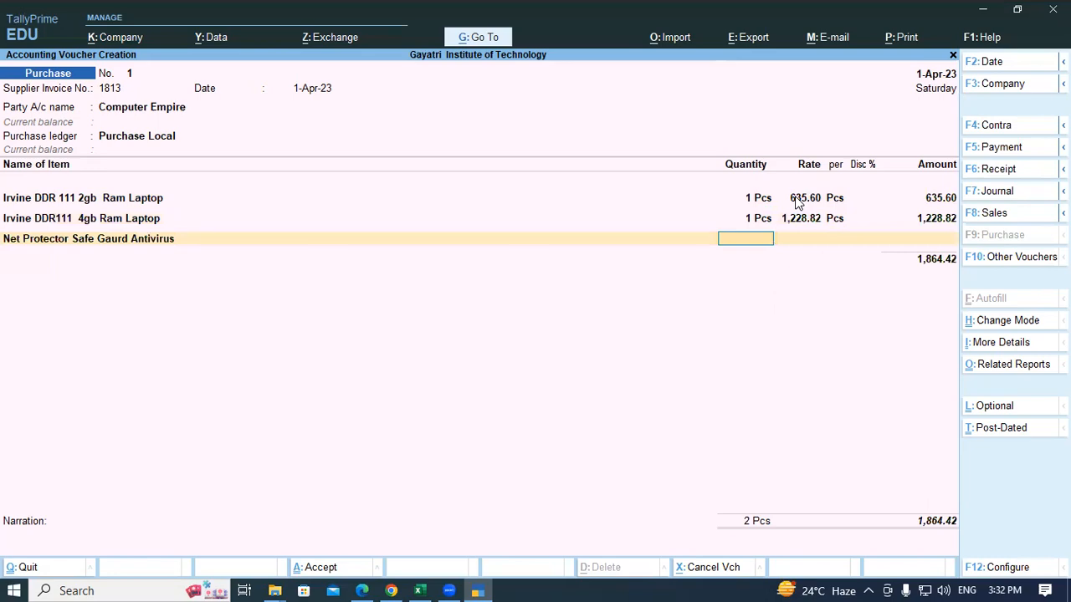
key(alt+Tab)
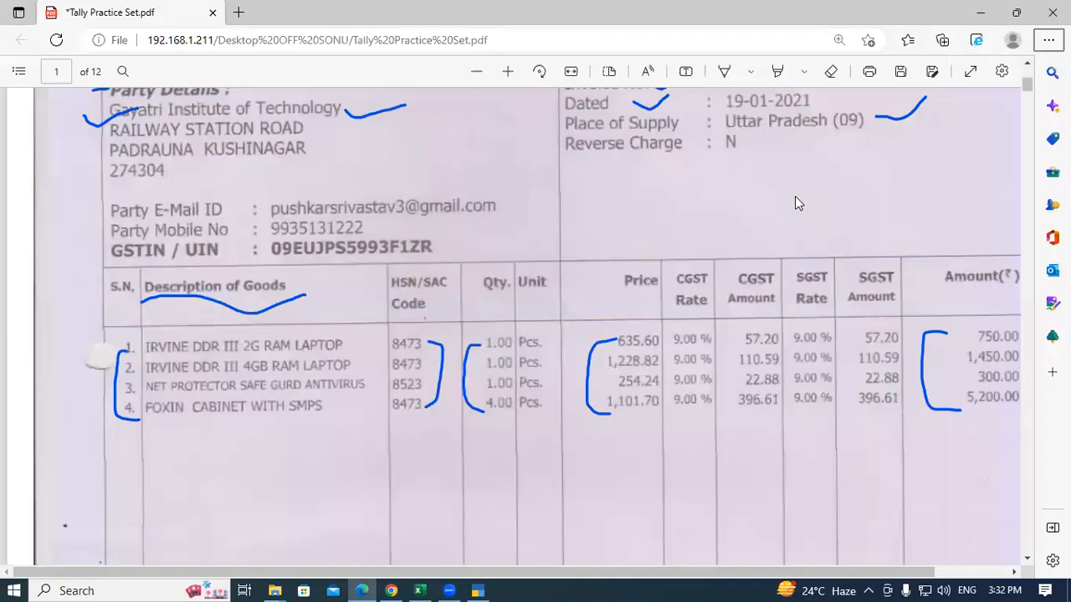
key(alt+Tab)
text(4)
key(BackSpace)
text(1)
key(Return)
key(alt+Tab)
key(alt)
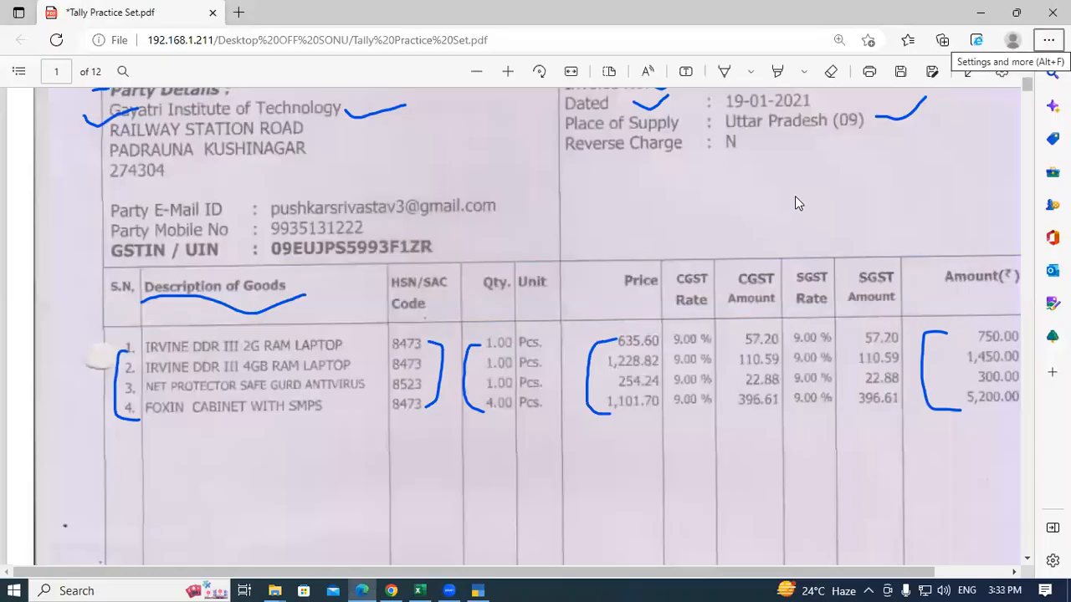
key(alt+Tab)
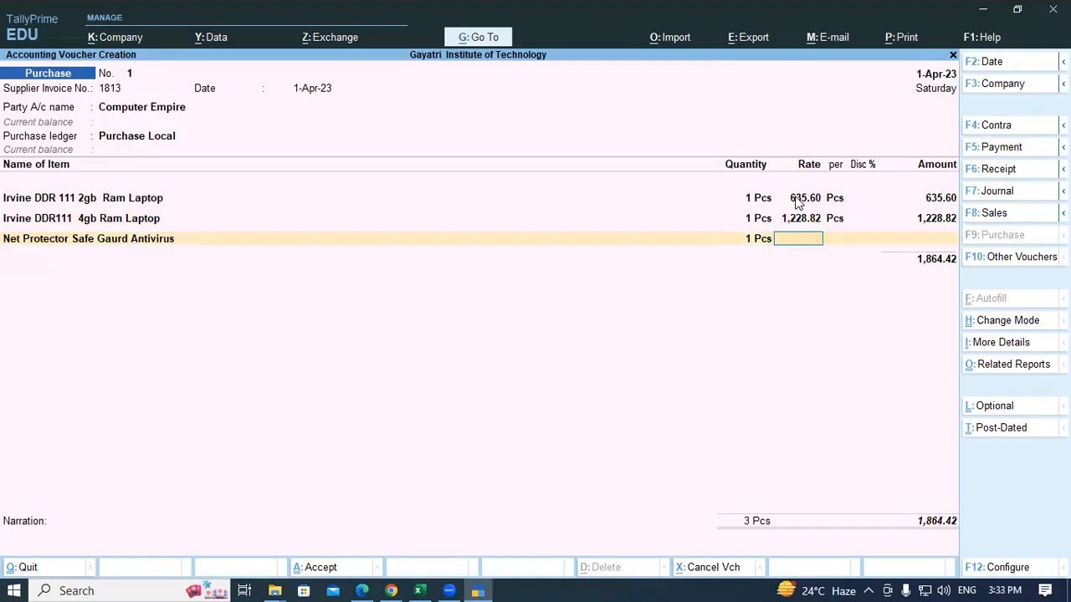
text(254.24)
key(Return)
key(Return)
key(Return)
key(Return)
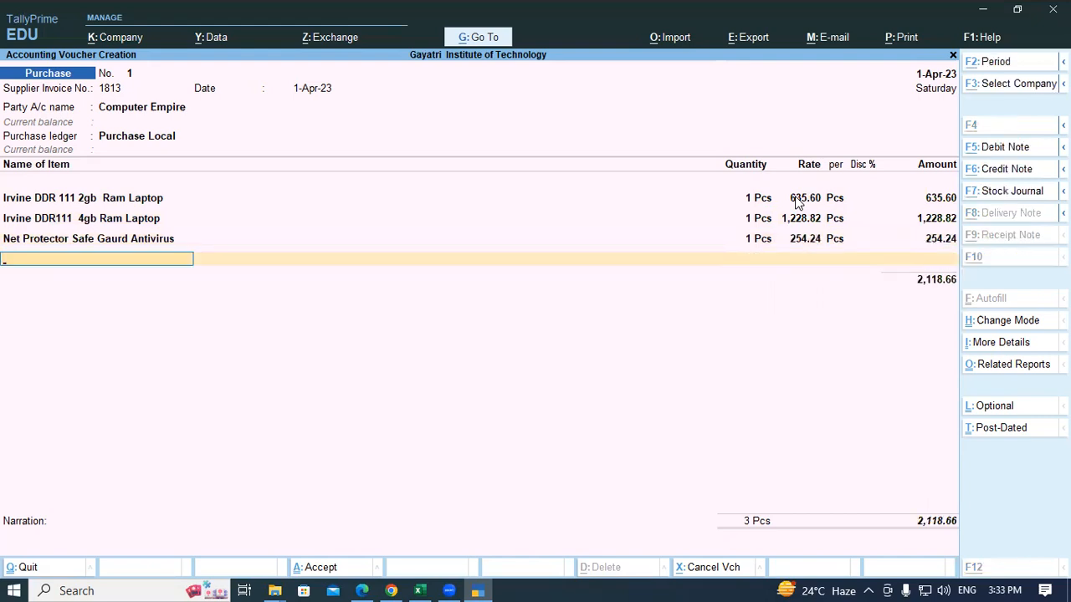
Step: Add Foxin Cabinet with SMPS, 4 Pcs at rate 1,101.70
key(alt+Tab)
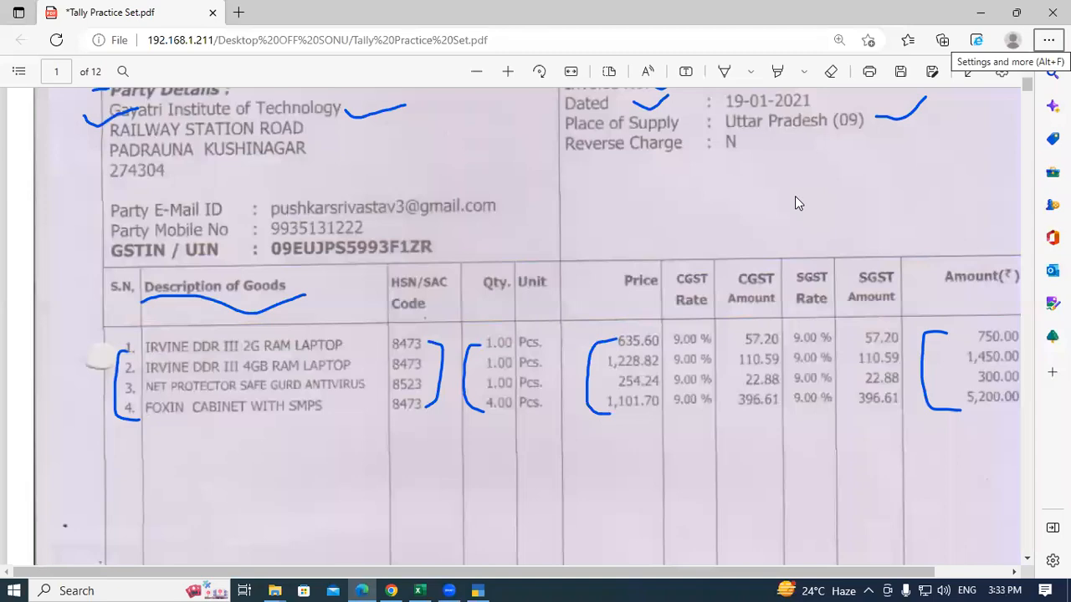
key(alt+Tab)
text(fo)
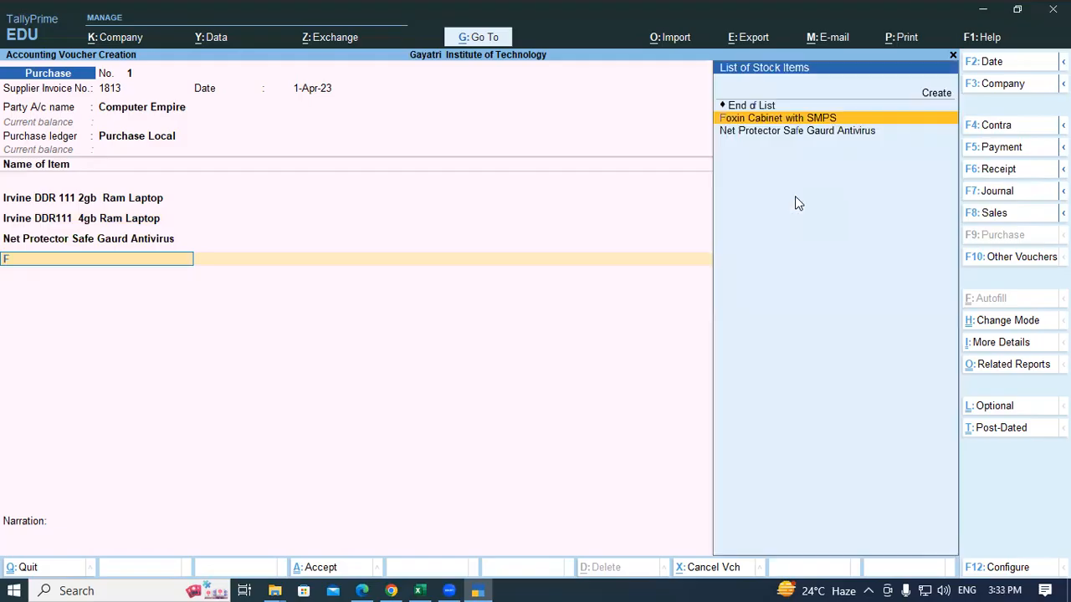
key(Return)
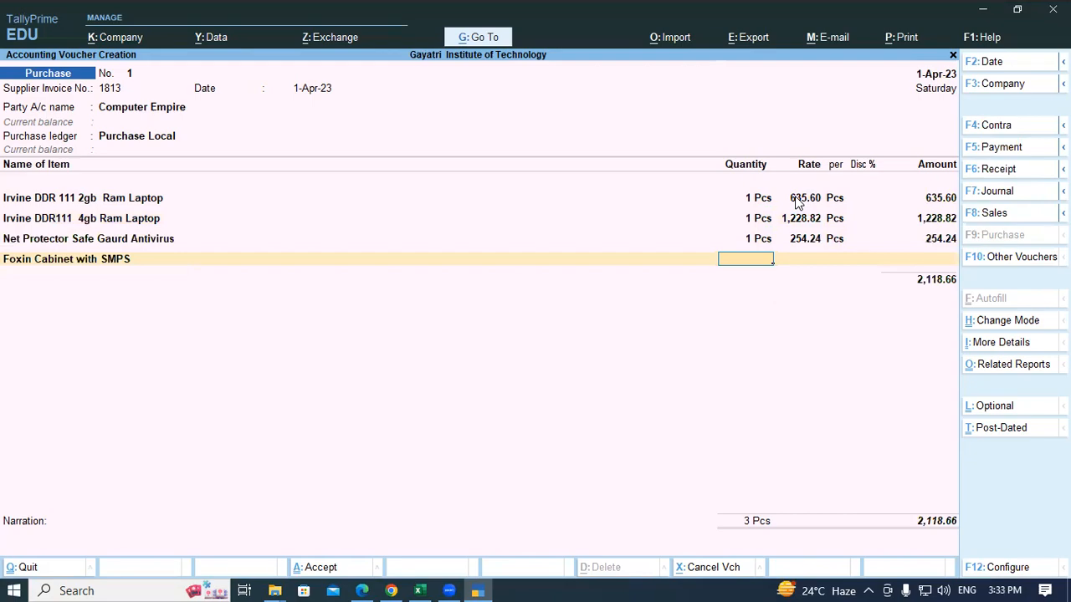
key(alt+Tab)
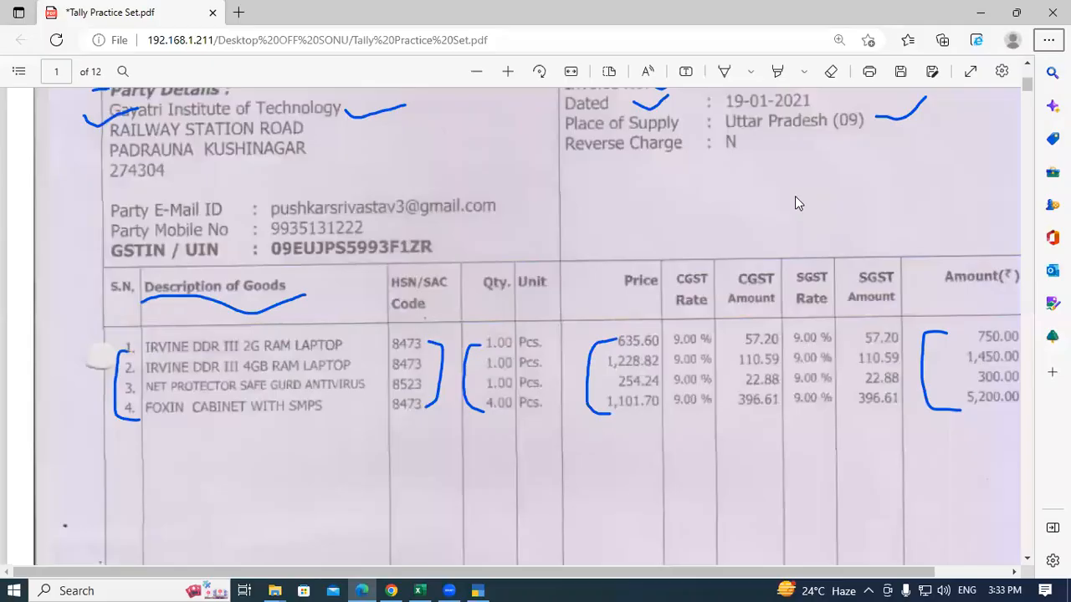
key(alt+Tab)
text(4)
key(Return)
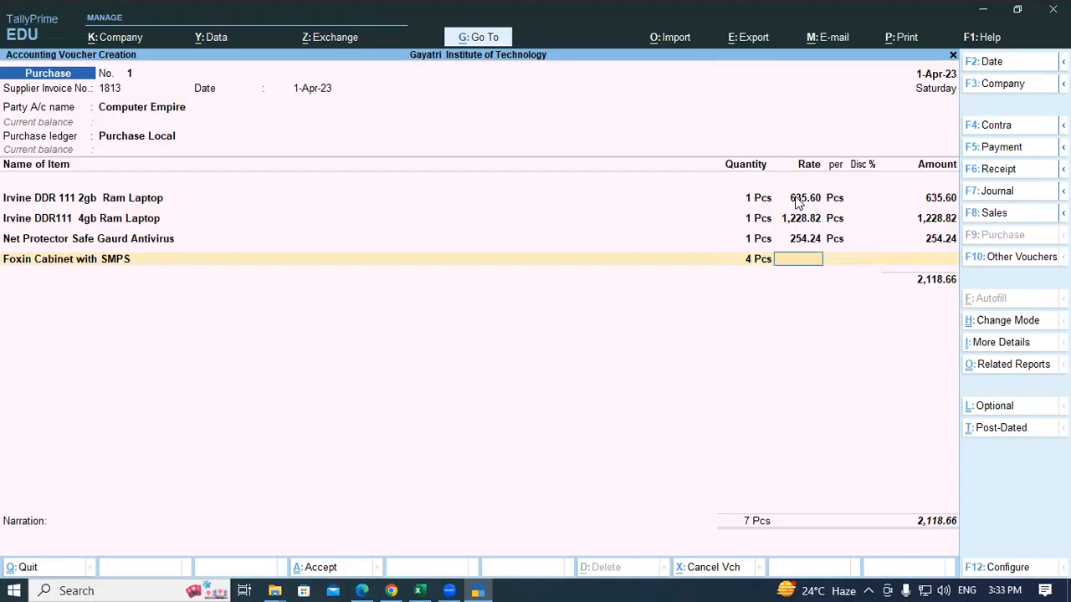
key(alt+Tab)
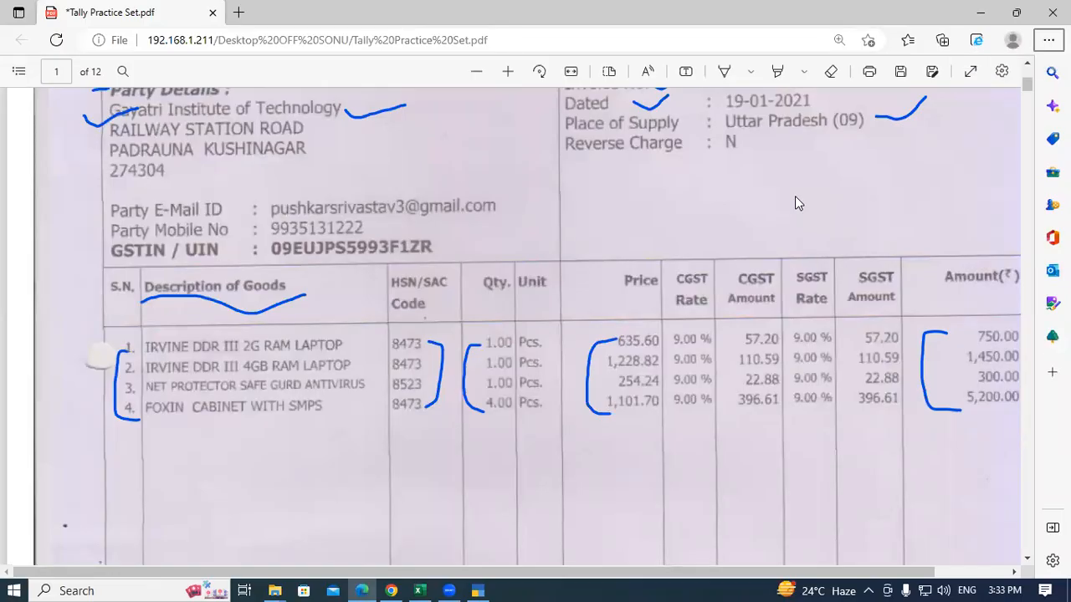
key(alt+Tab)
text(1,101.70)
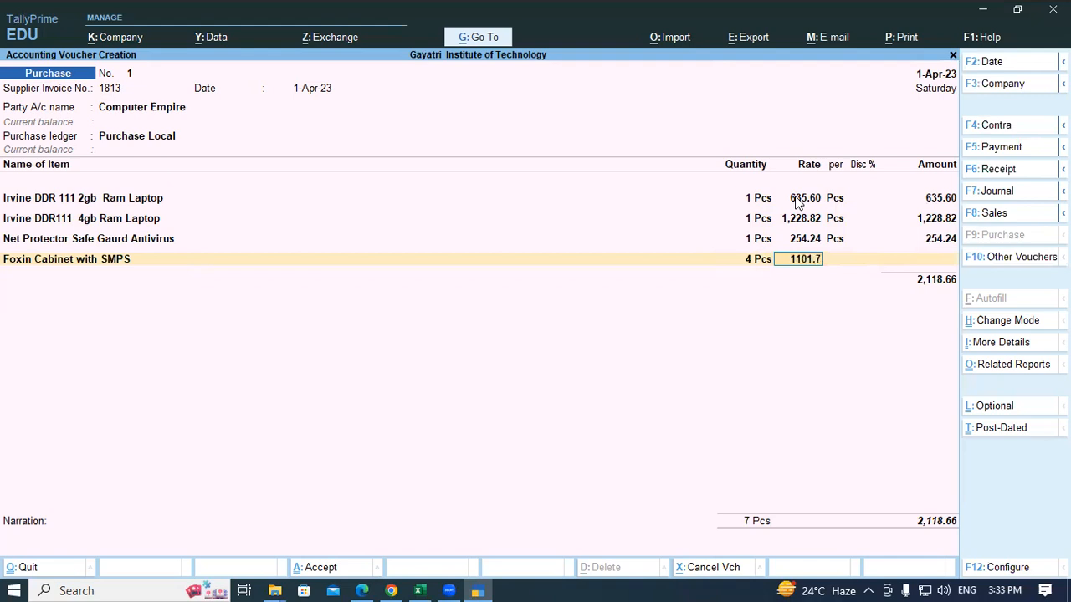
key(Return)
key(Return)
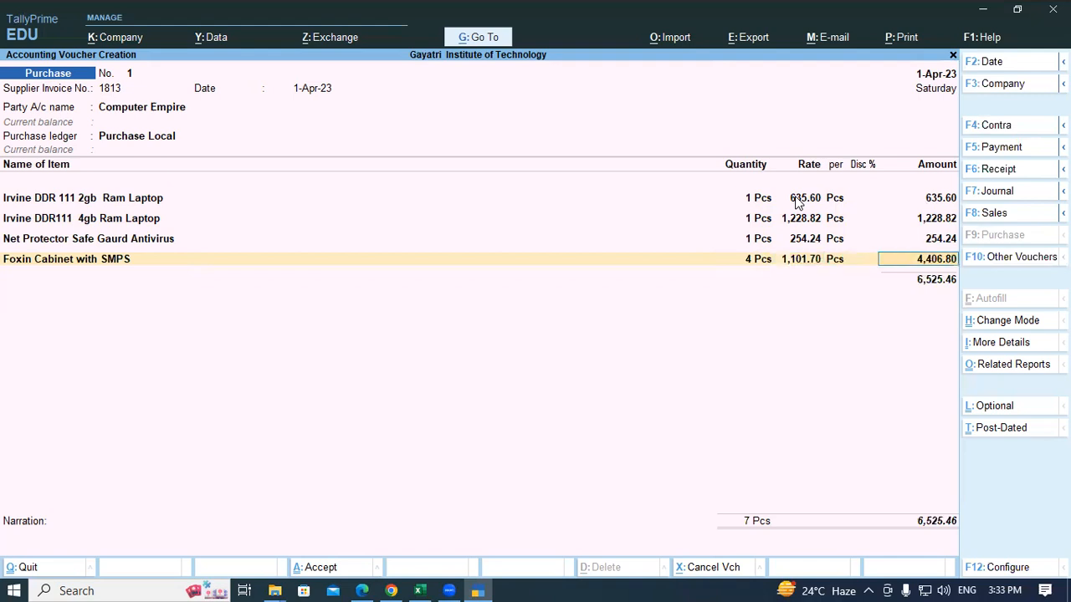
key(Return)
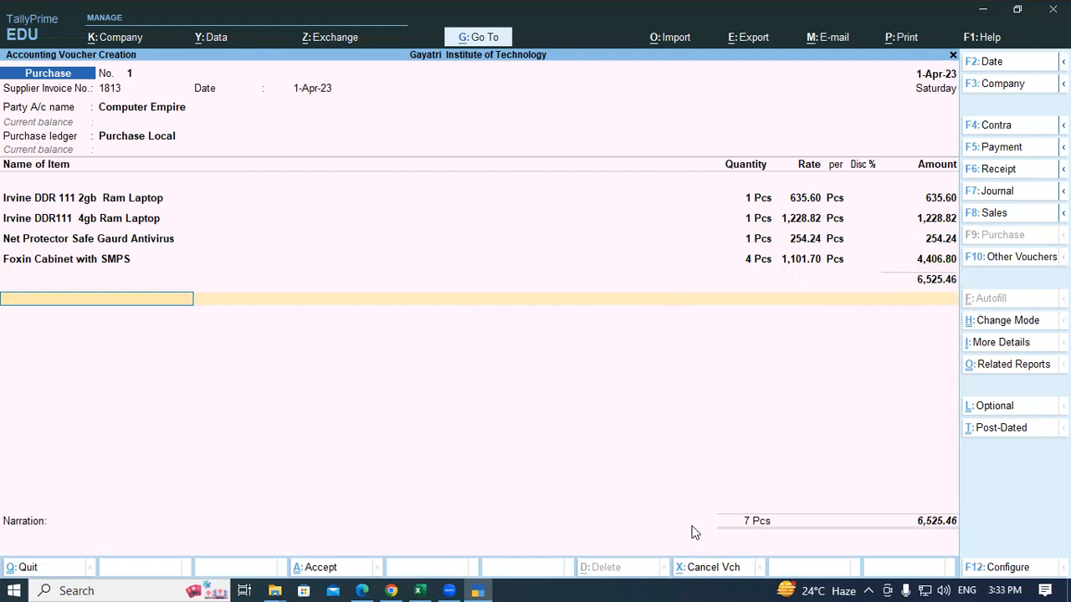
Step: Compare the 6,525.46 item subtotal against the supplier invoice PDF
key(alt+Tab)
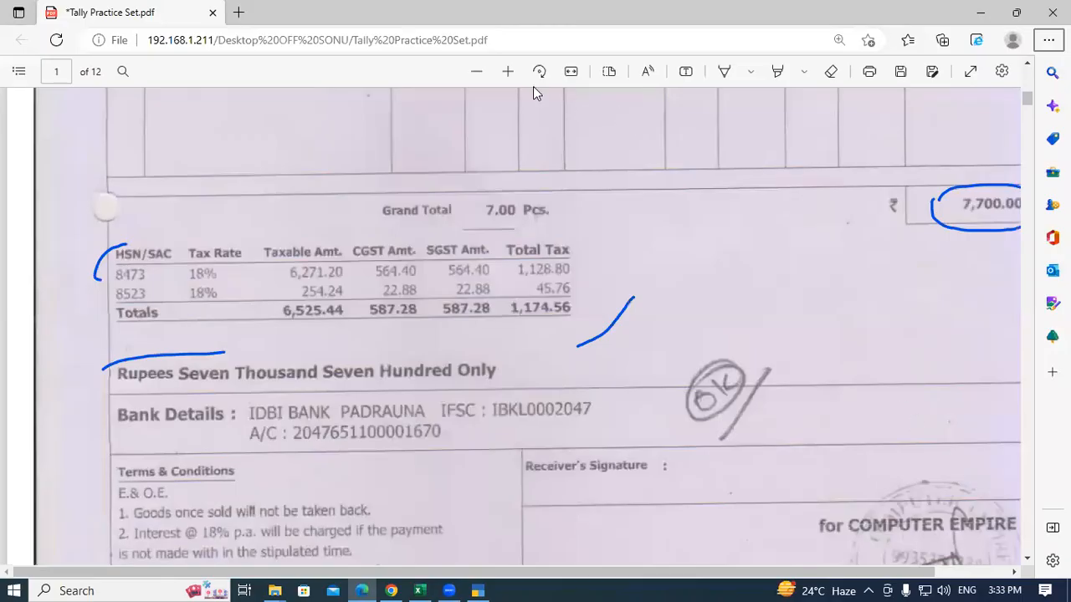
click(476, 72)
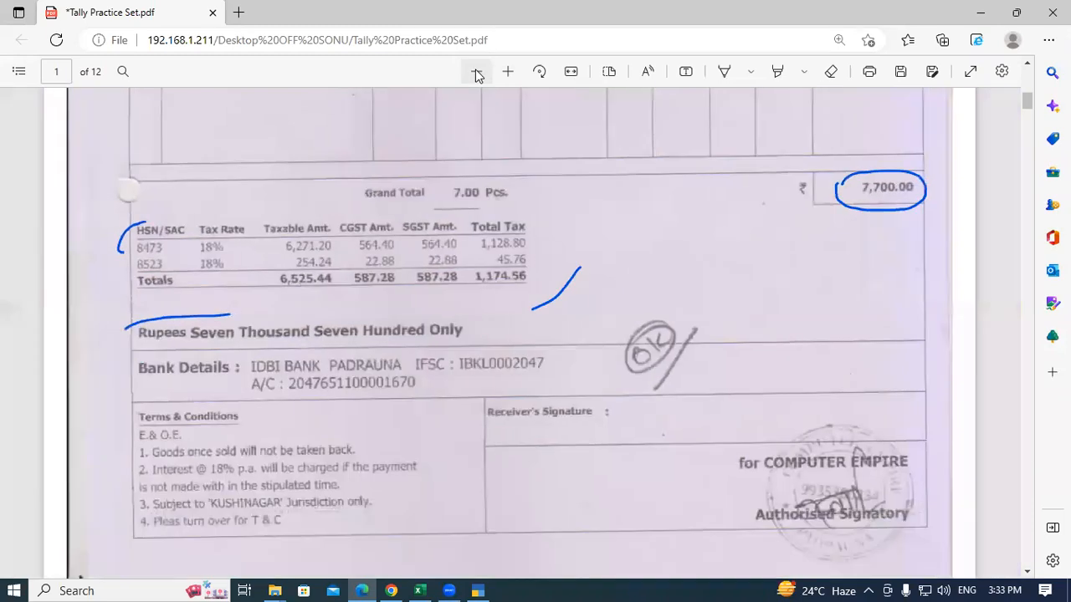
scroll(753, 226, up, 4)
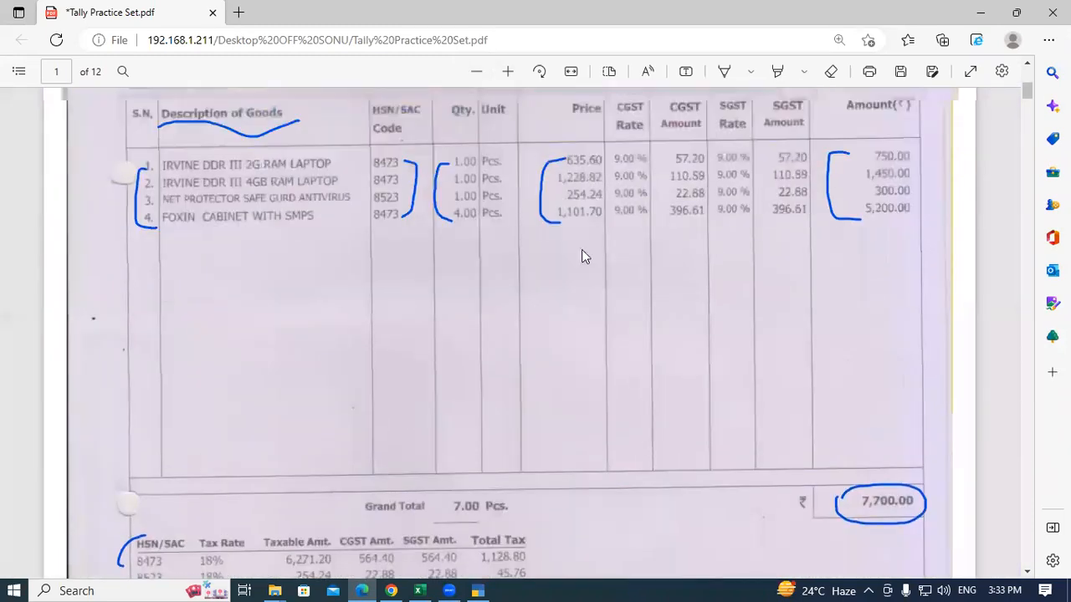
key(alt+Tab)
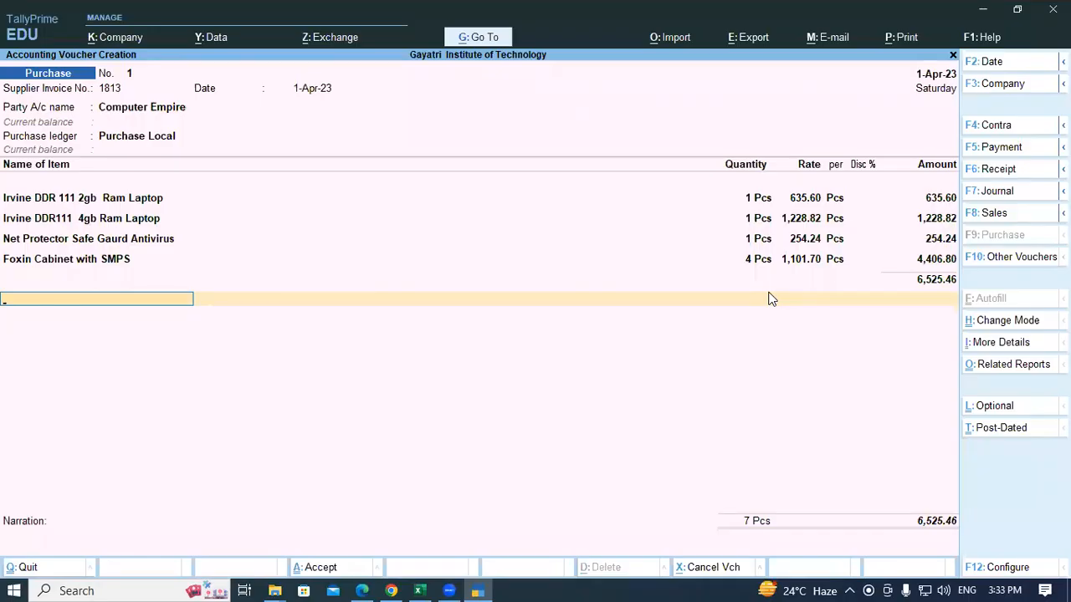
Step: Create a Central Tax GST ledger under Duties & Taxes, adding 587.28 to the voucher
key(alt+c)
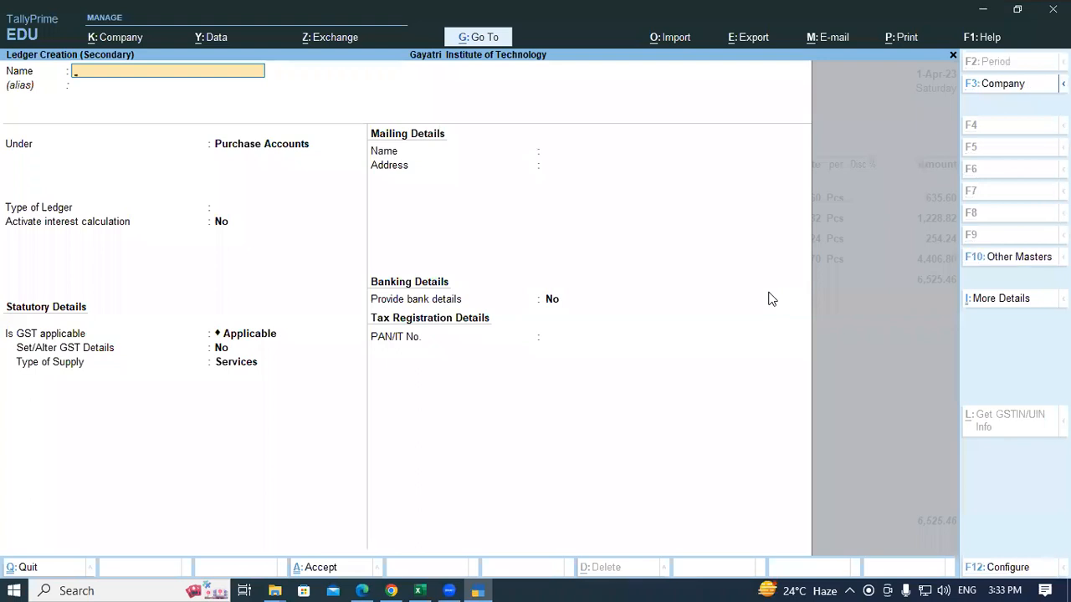
text(Central Tax)
key(Return)
key(Return)
text(Du)
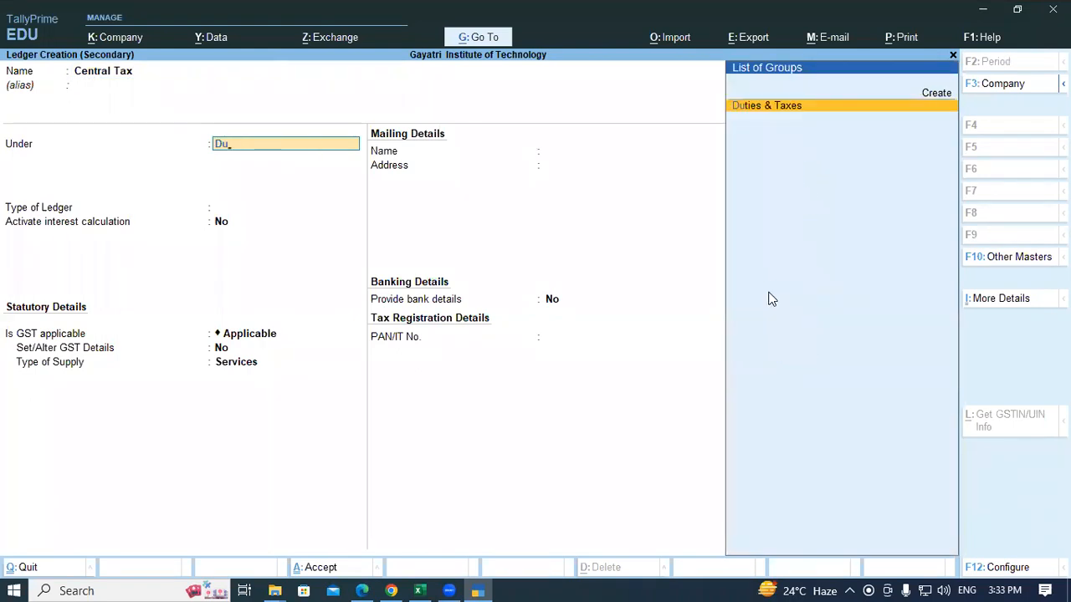
key(Return)
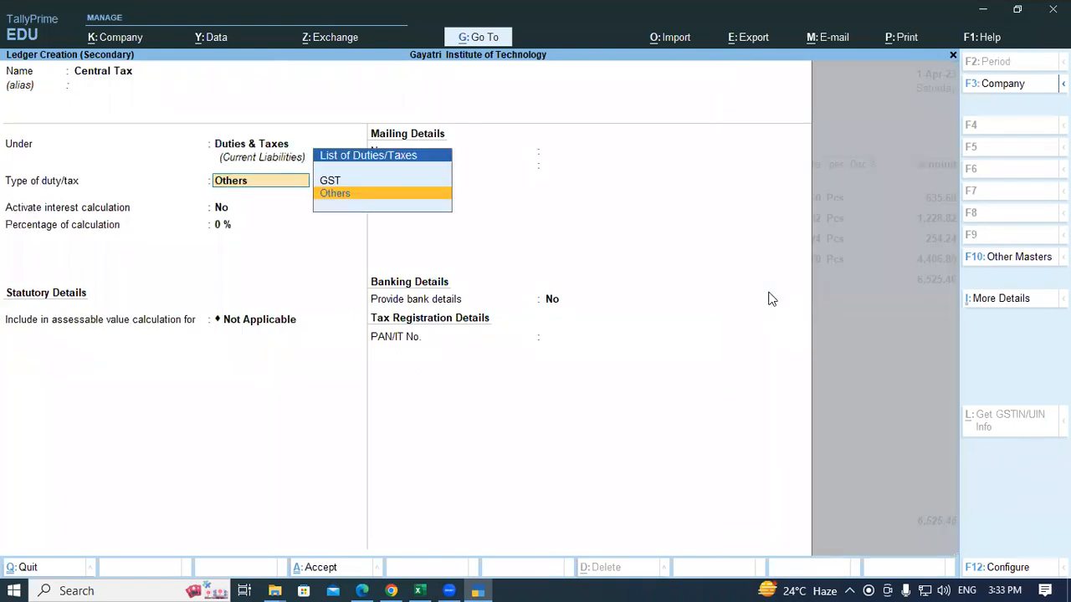
key(Up)
key(Return)
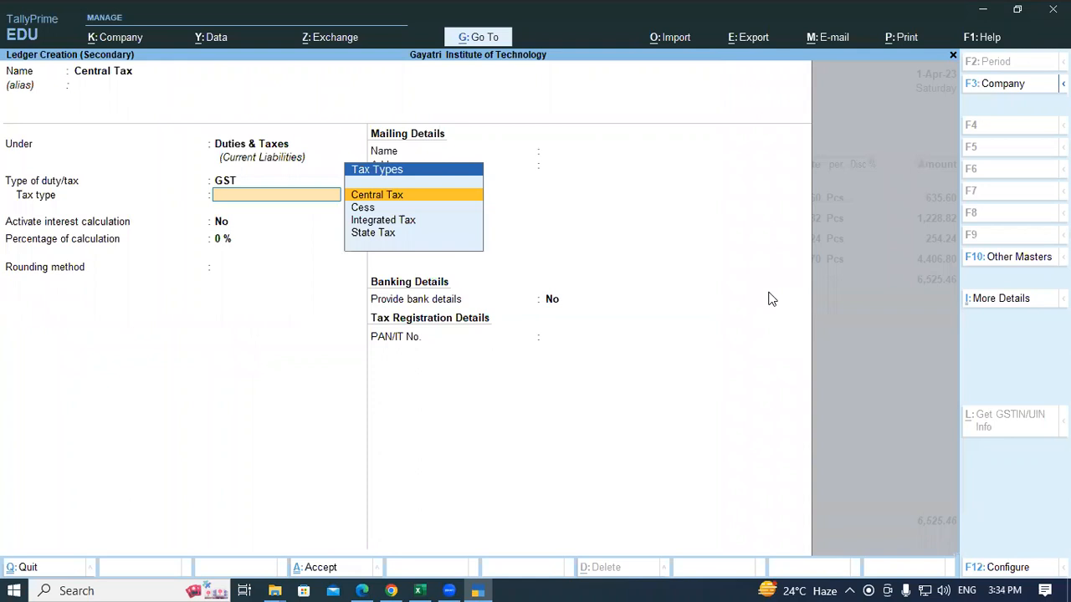
key(Return)
key(Return)
key(Return)
key(Return)
key(Return)
key(y)
key(Return)
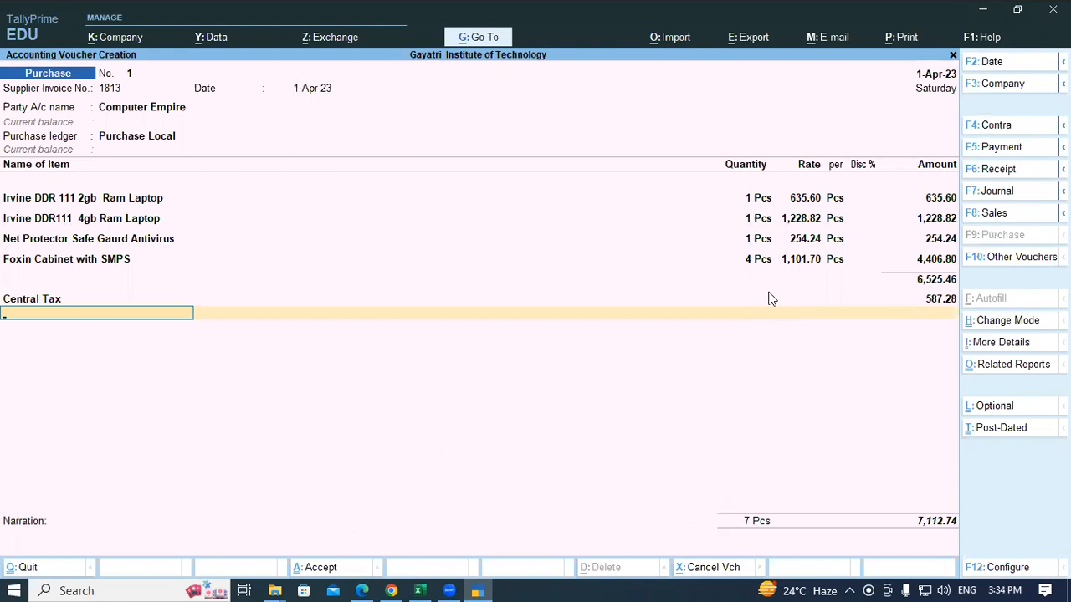
Step: Create a State Tax GST ledger under Duties & Taxes for the 587.28 state tax
key(alt+c)
text(State Tax)
key(Return)
key(Return)
key(Return)
key(Up)
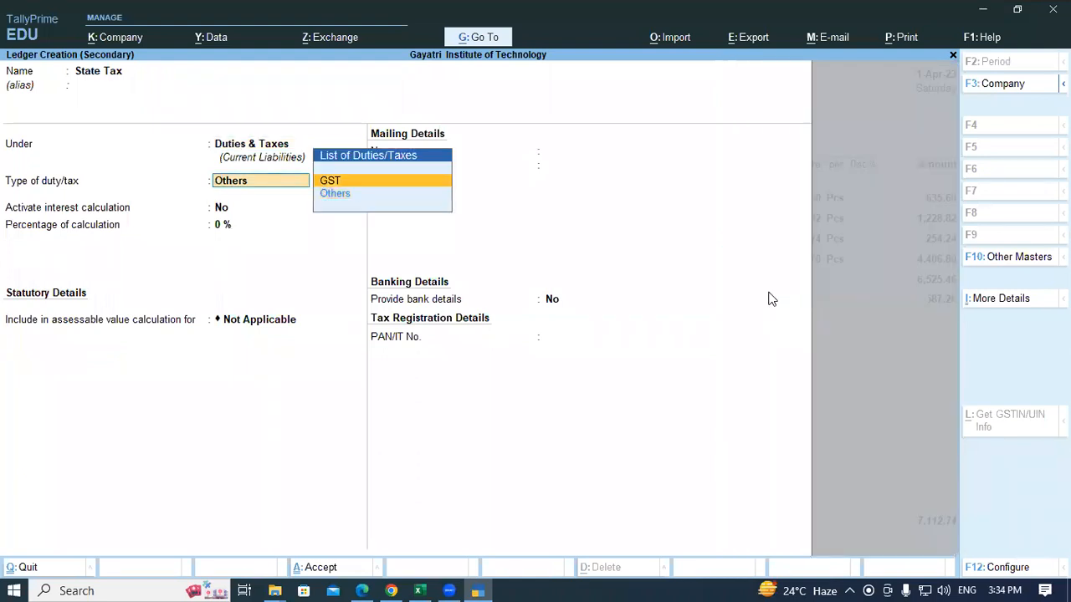
key(Return)
text(St)
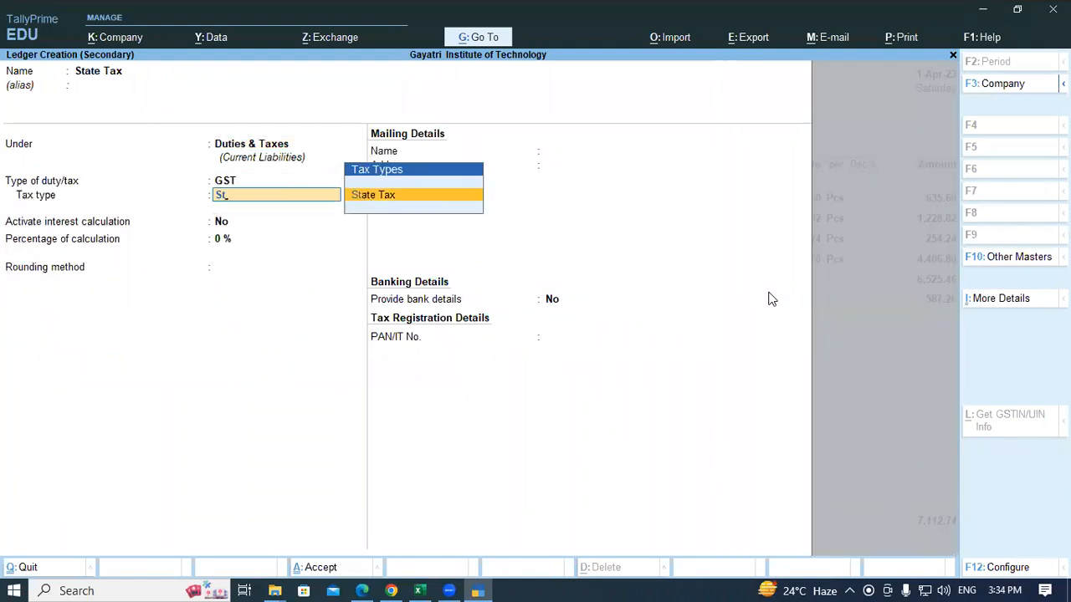
key(Return)
key(Return)
key(Return)
key(Return)
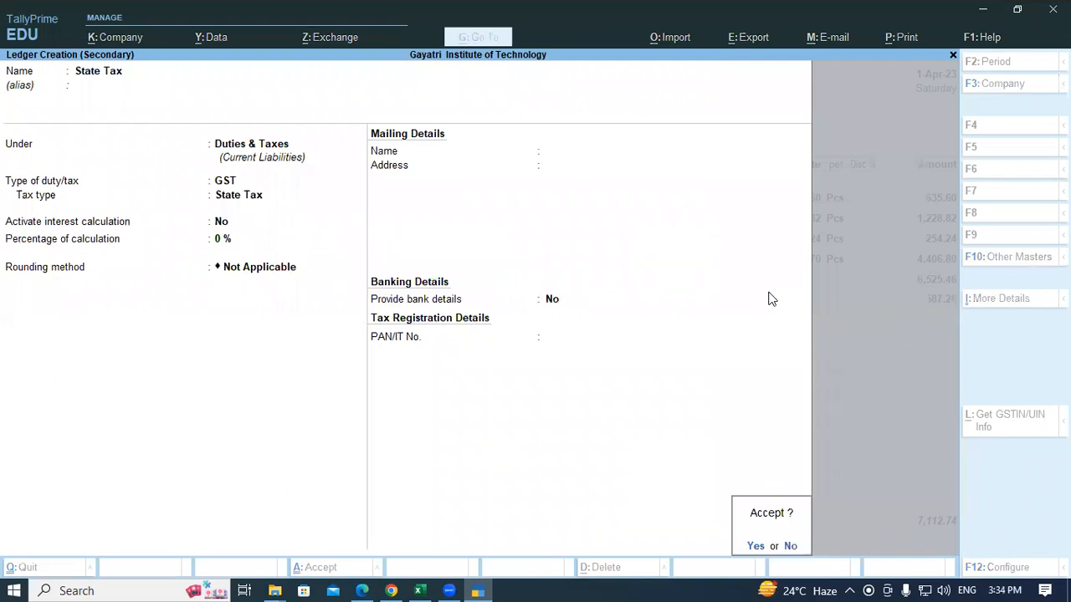
key(Return)
key(Return)
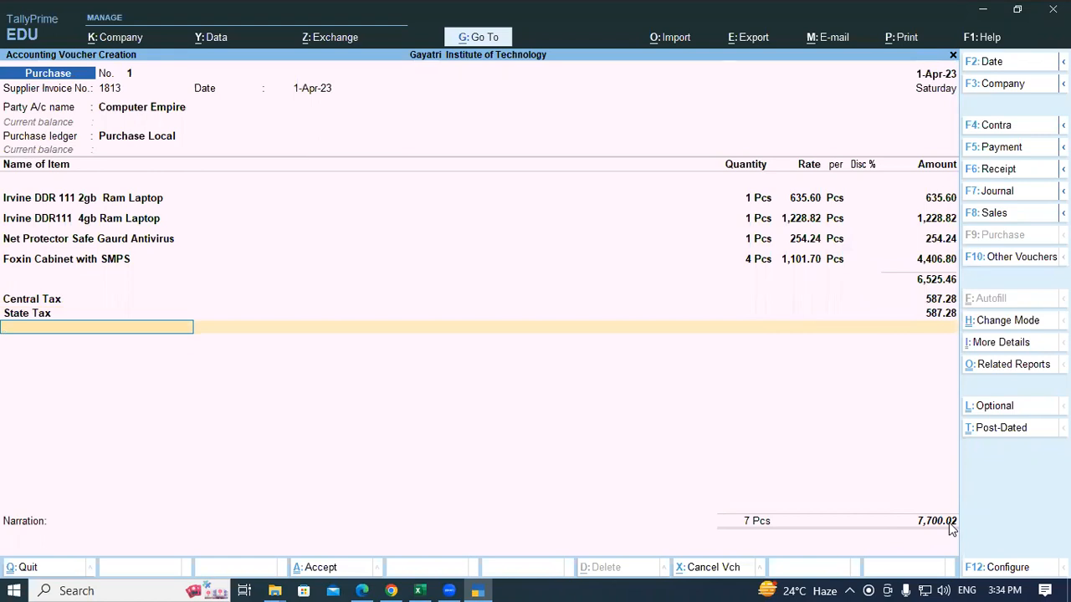
Step: Create a 'Round Off' ledger under Indirect Expenses with Invoice Rounding, Normal Rounding, limit 1
key(alt+c)
text(Round Off)
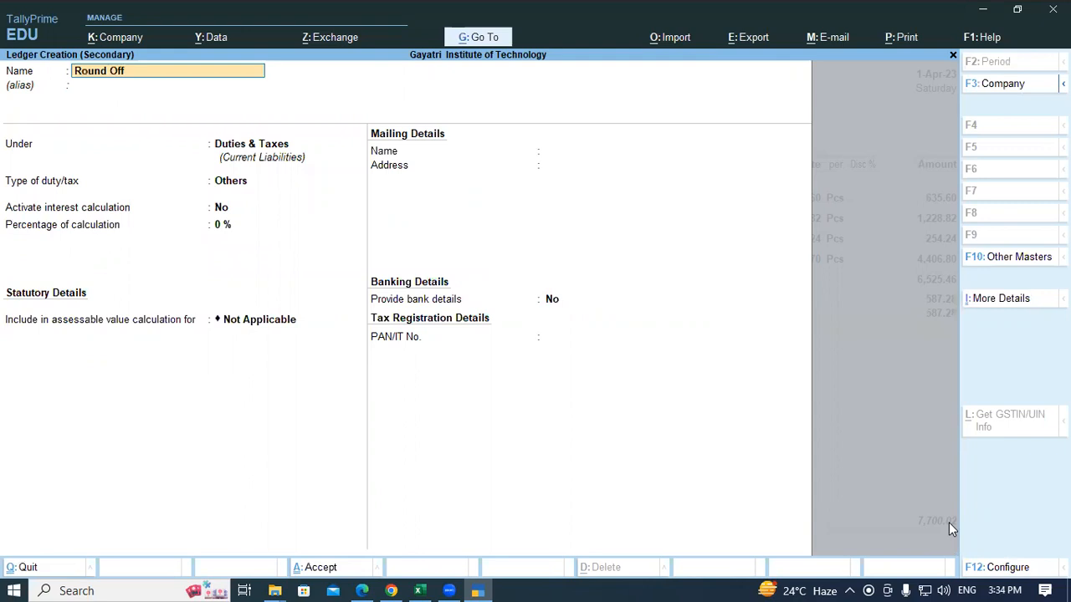
key(Return)
key(Return)
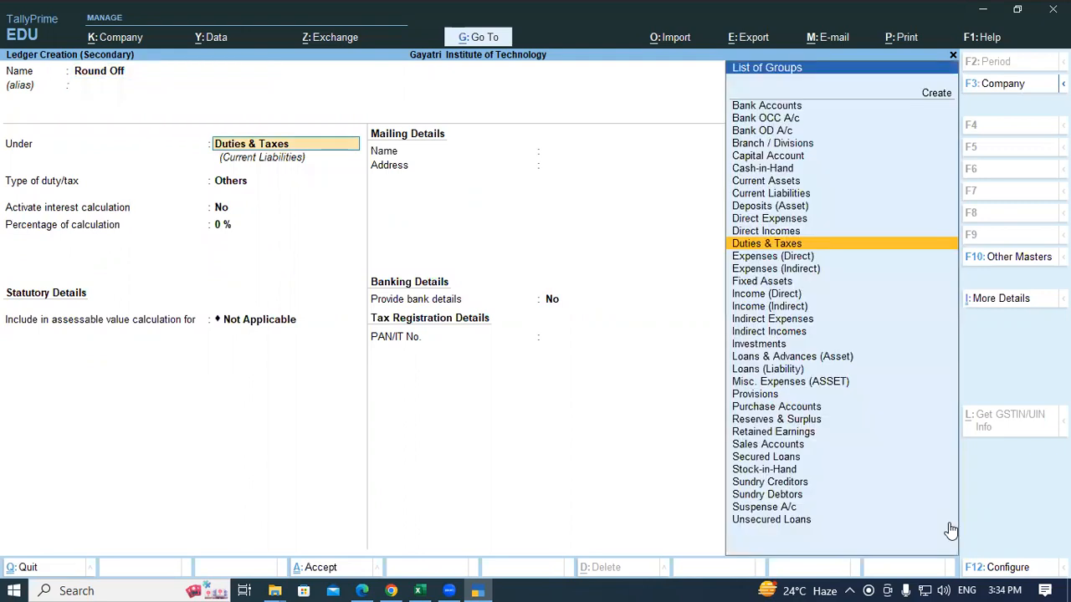
text(Ind)
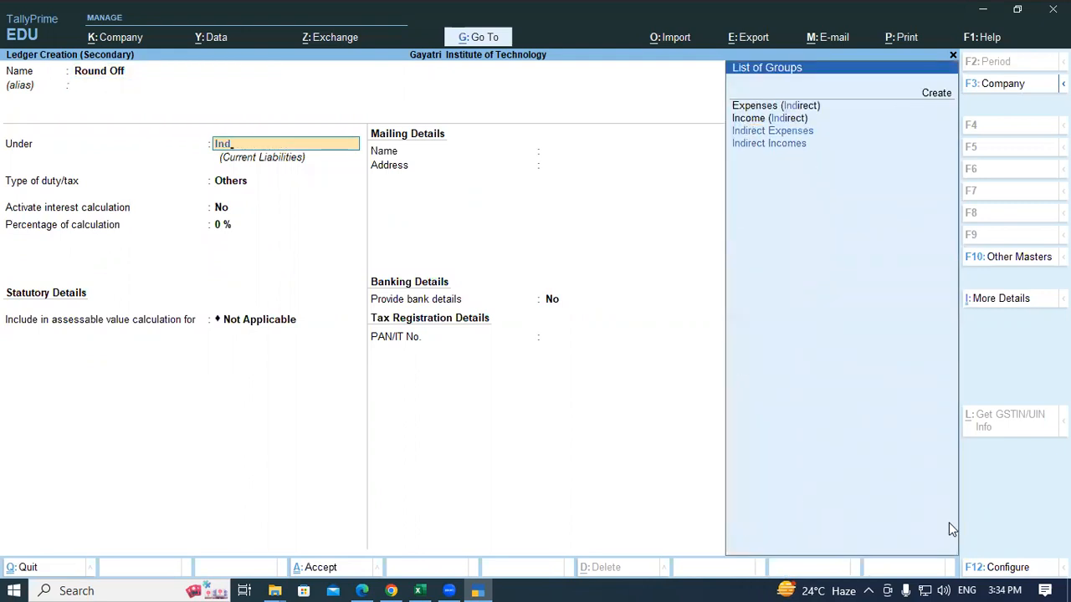
key(Return)
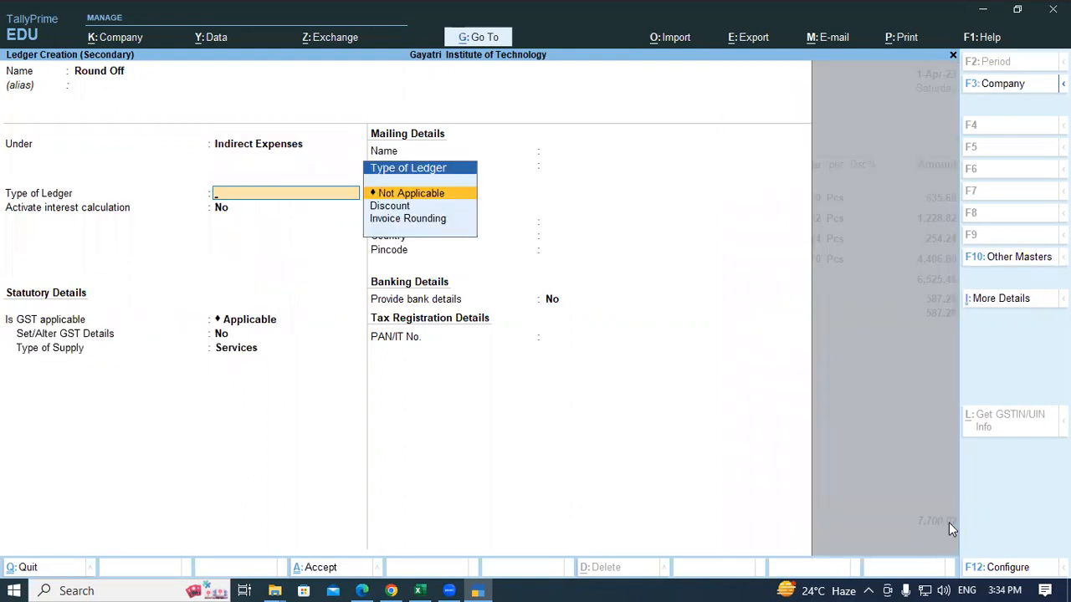
key(Down)
key(Down)
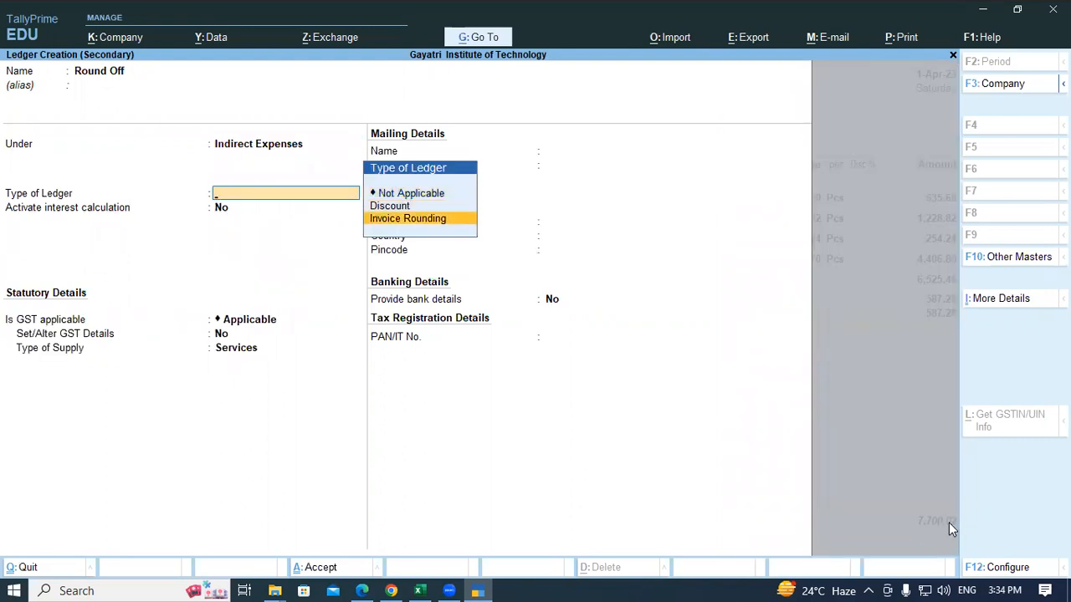
key(Return)
key(Return)
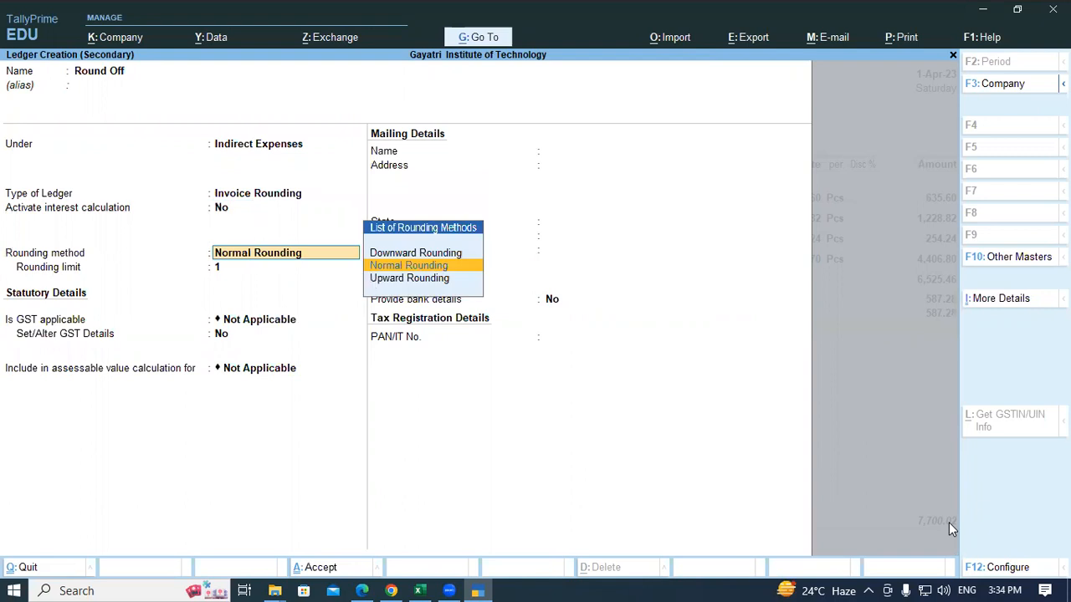
key(Return)
key(Return)
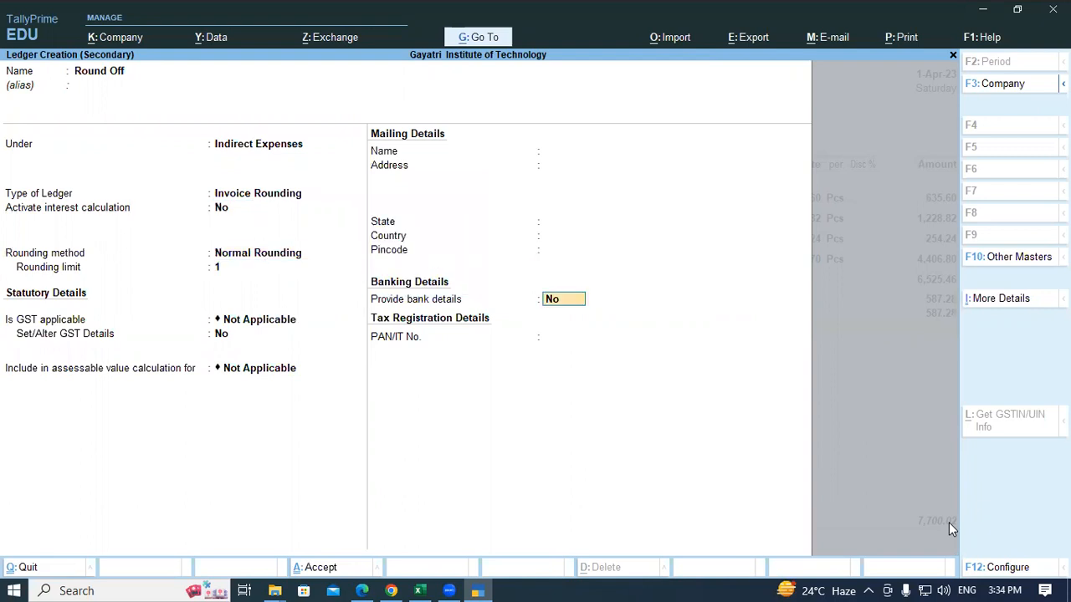
key(Return)
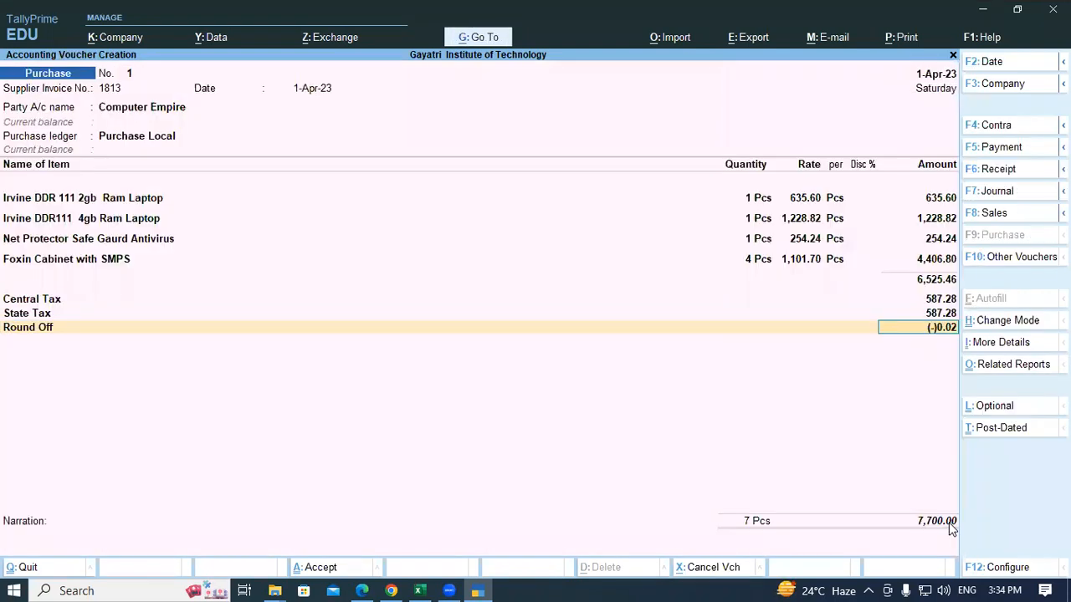
key(Return)
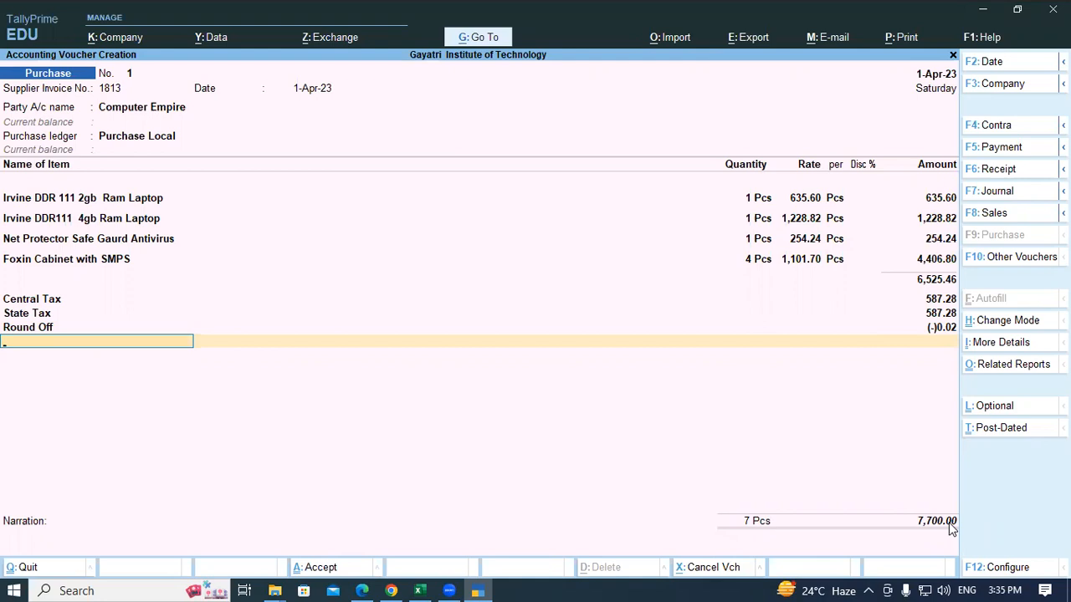
Step: Save the 7,700.00 Computer Empire voucher with new bill reference 1813, then reopen it for printing
key(Return)
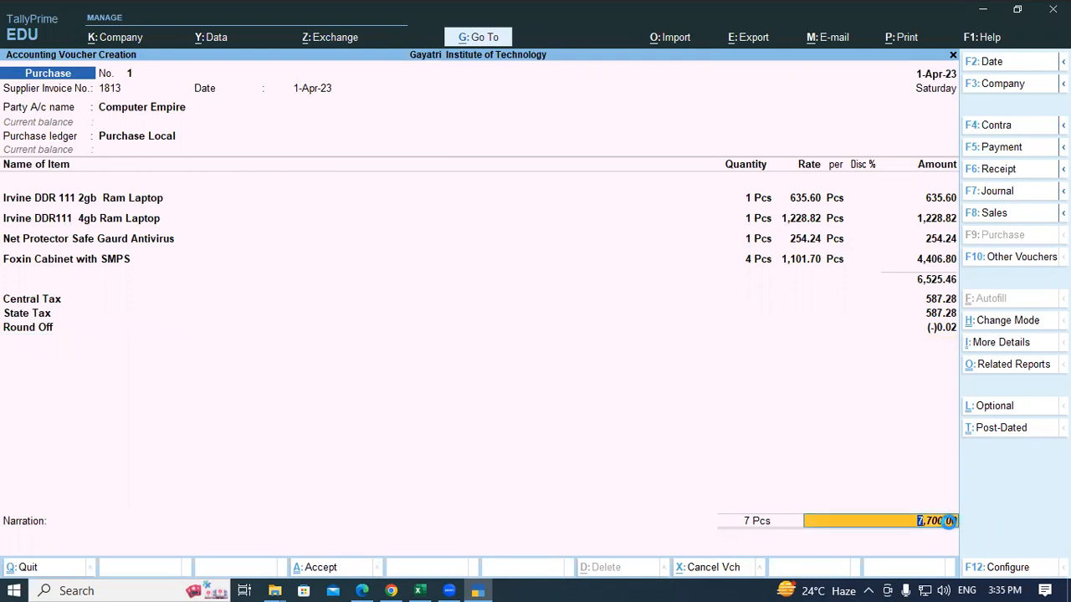
key(Return)
key(Return)
key(Return)
key(Return)
key(Return)
key(Return)
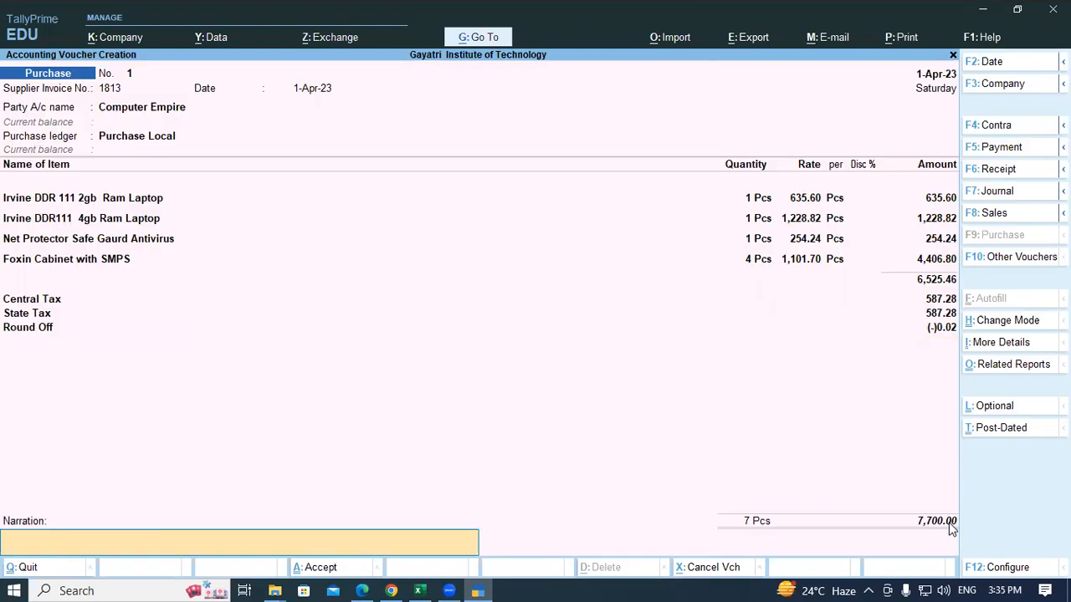
key(Return)
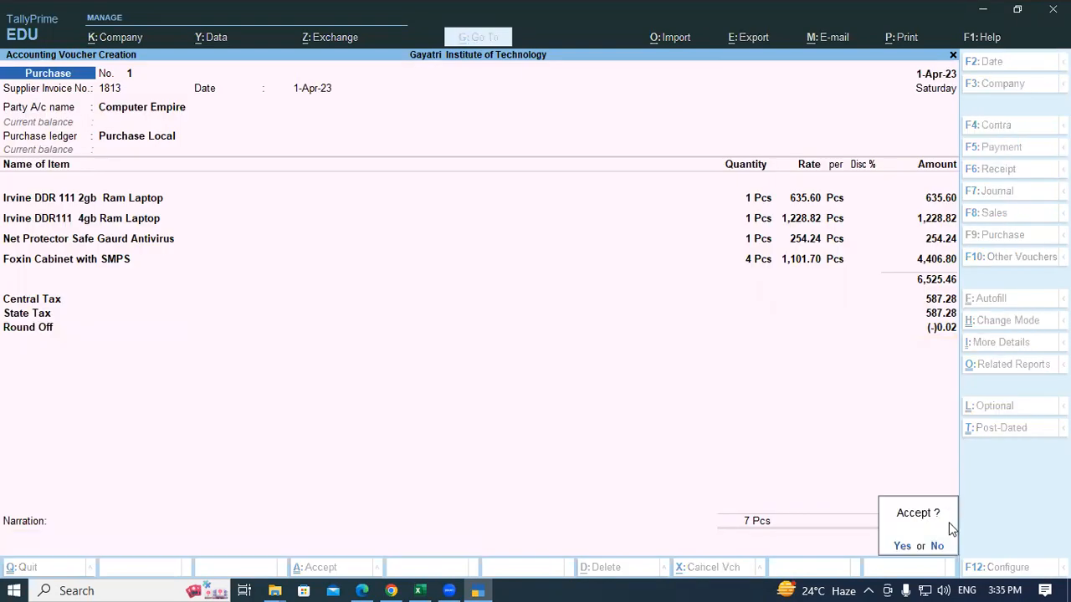
key(Return)
key(Page_Up)
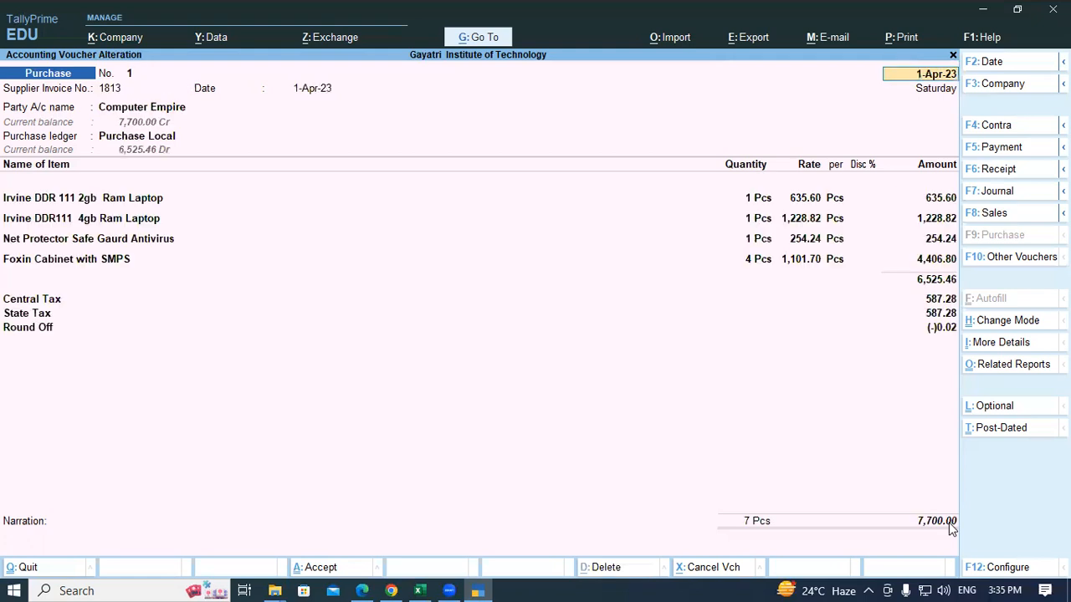
key(alt+p)
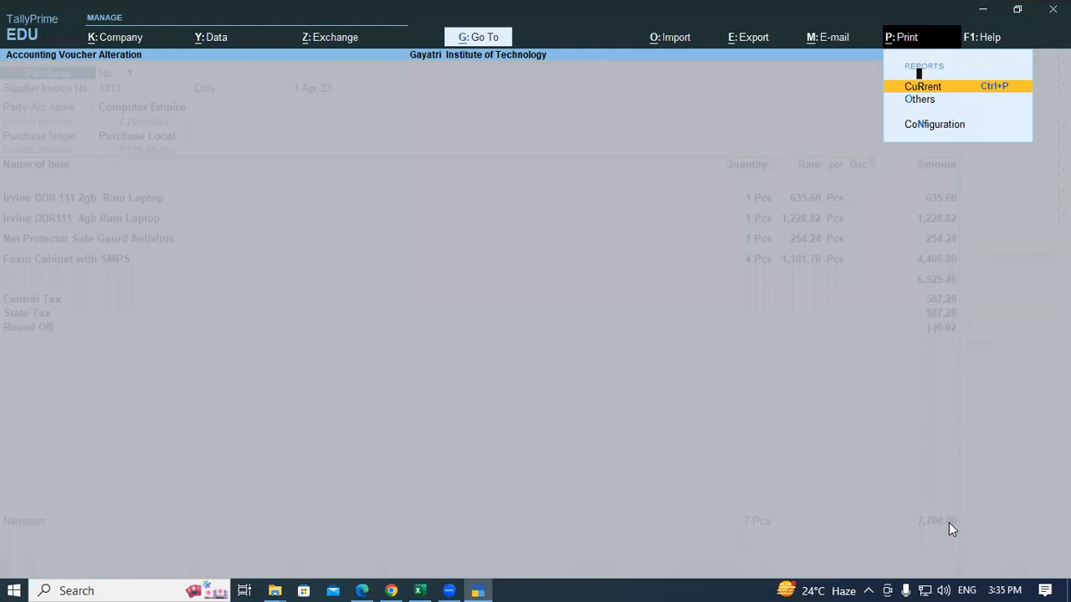
Step: Preview the current voucher as a full-width INVOICE, then check its 7,700.00 total against the practice-set PDF
key(Return)
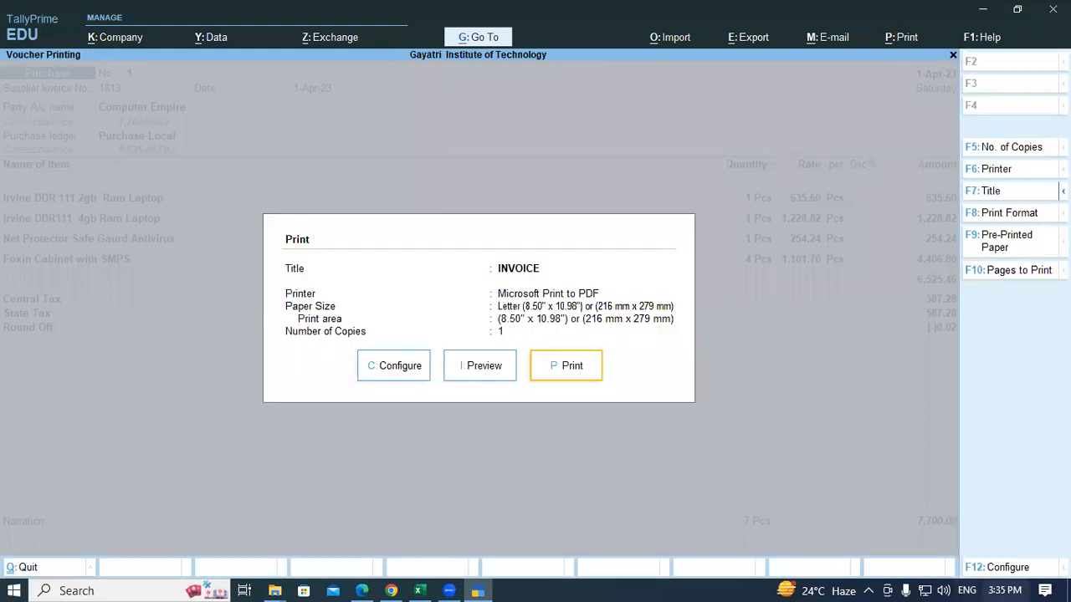
click(482, 372)
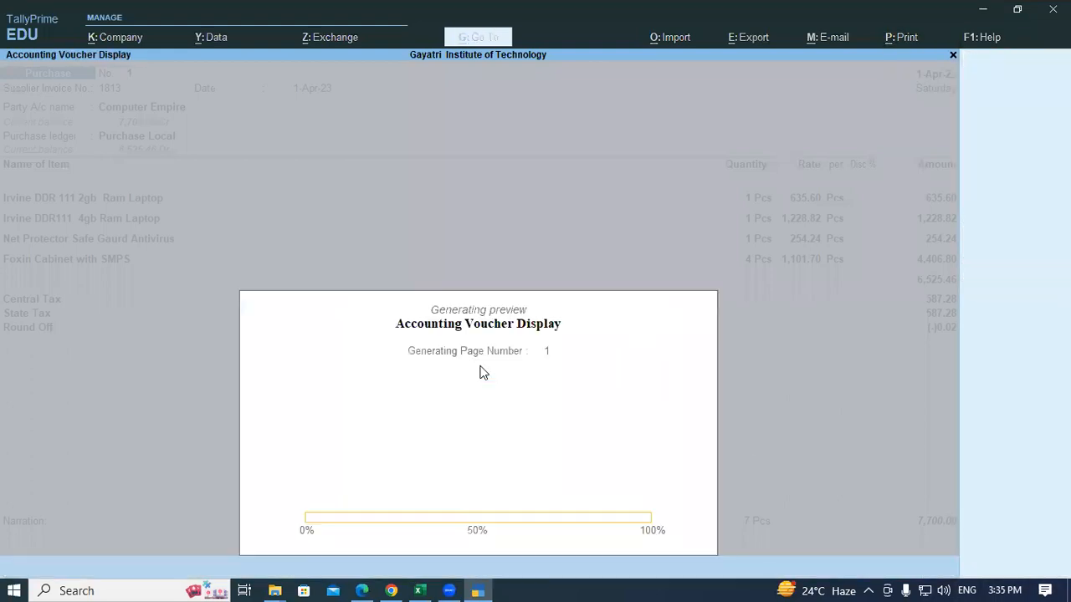
click(634, 528)
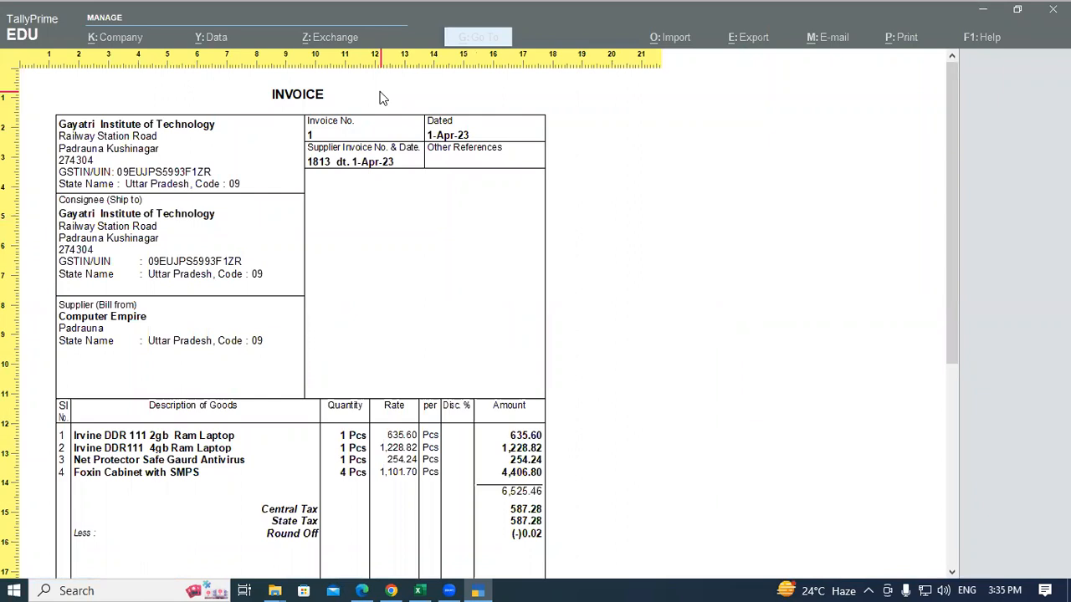
drag(950, 188, 936, 355)
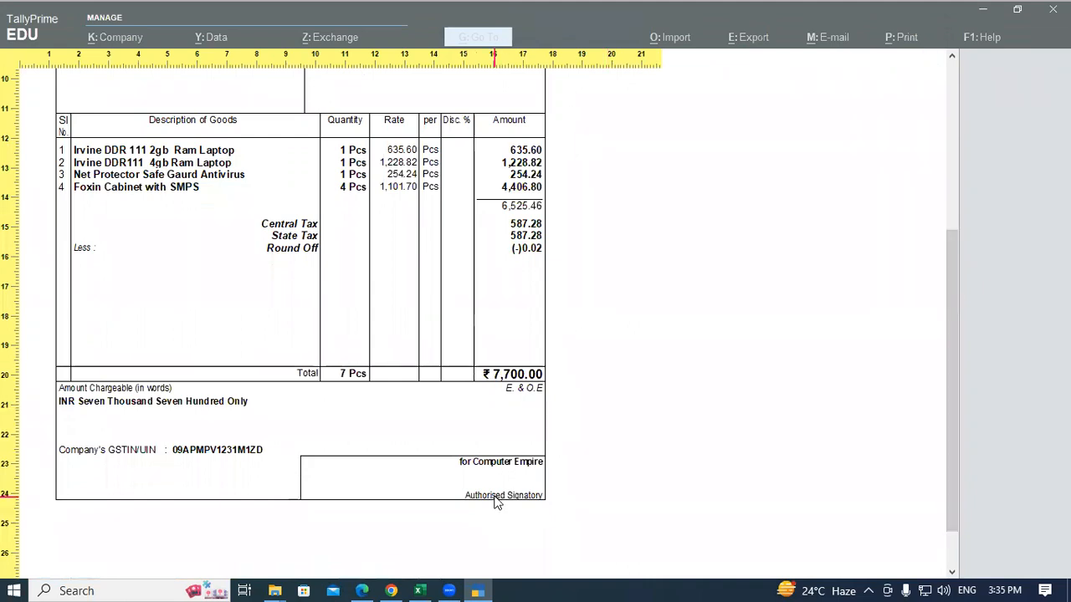
drag(948, 401, 956, 334)
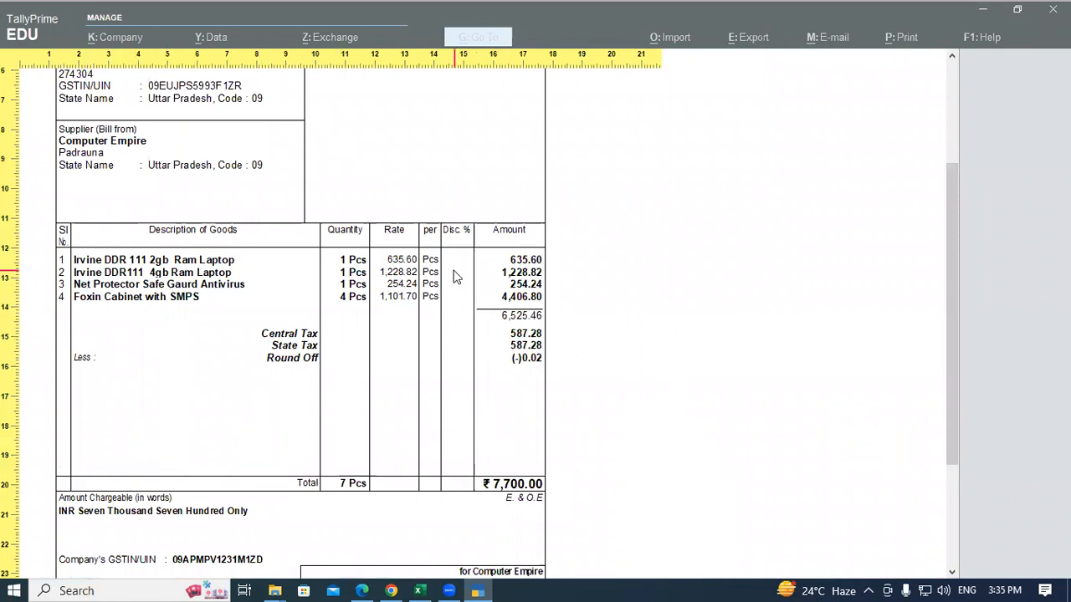
click(362, 591)
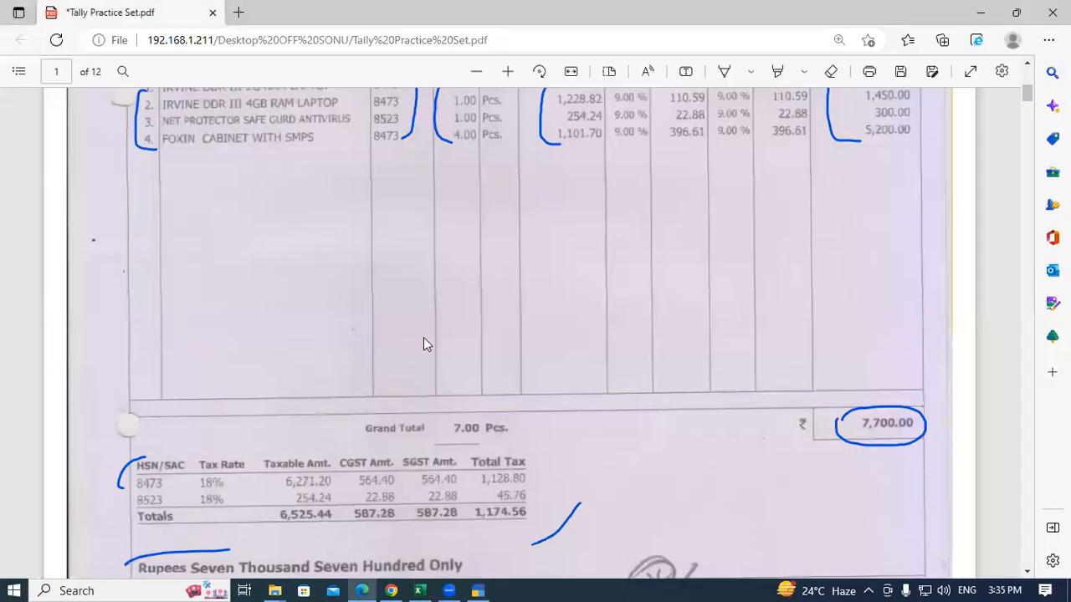
Step: Review the PDF bill's party details and item HSN codes, then close TallyPrime's invoice preview
scroll(577, 245, up, 2)
scroll(674, 290, up, 2)
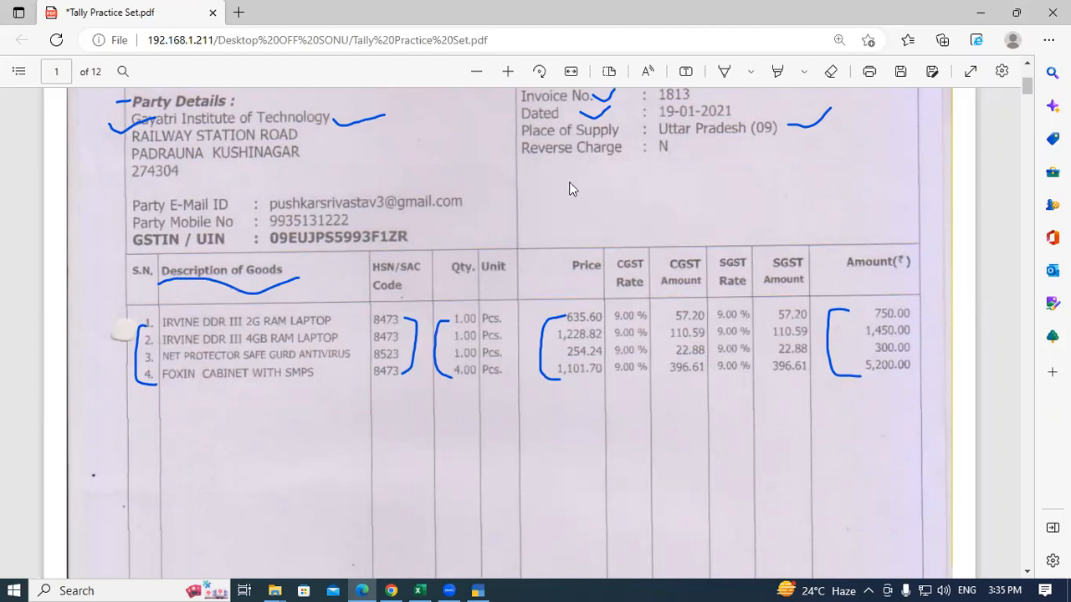
key(alt+Tab)
key(Escape)
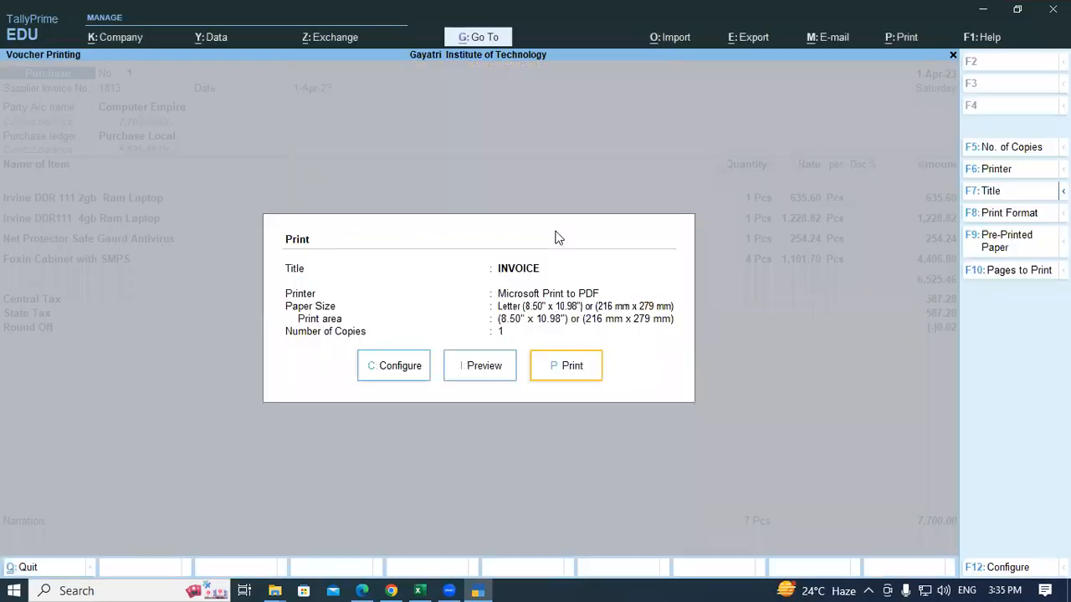
Step: Set Show Item-wise GST details to Yes in the voucher's print configuration
click(402, 372)
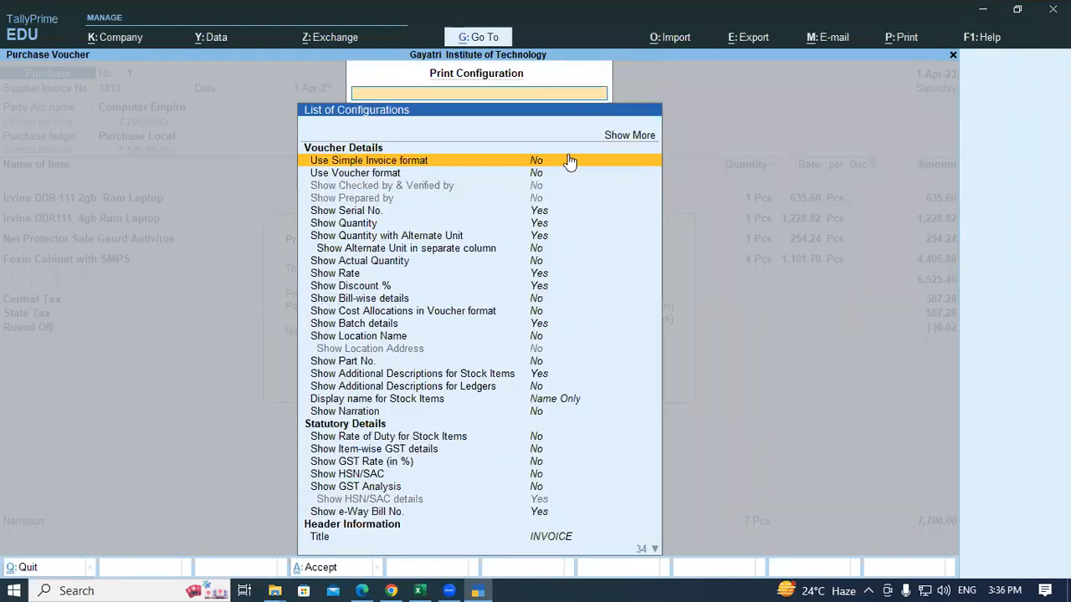
key(Down)
key(Down)
key(Down)
key(Down)
key(Down)
key(Down)
key(Down)
key(Down)
key(Down)
key(Down)
key(Down)
key(Down)
key(Down)
key(Down)
key(Down)
key(Down)
key(Down)
key(Down)
key(Down)
key(Down)
key(Down)
key(Down)
key(Up)
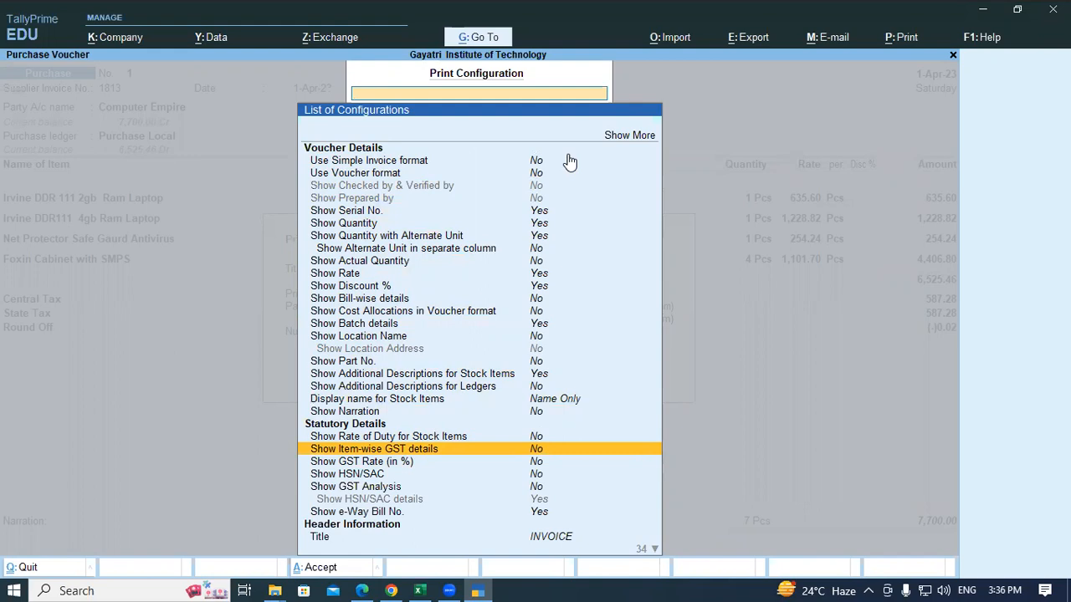
key(Return)
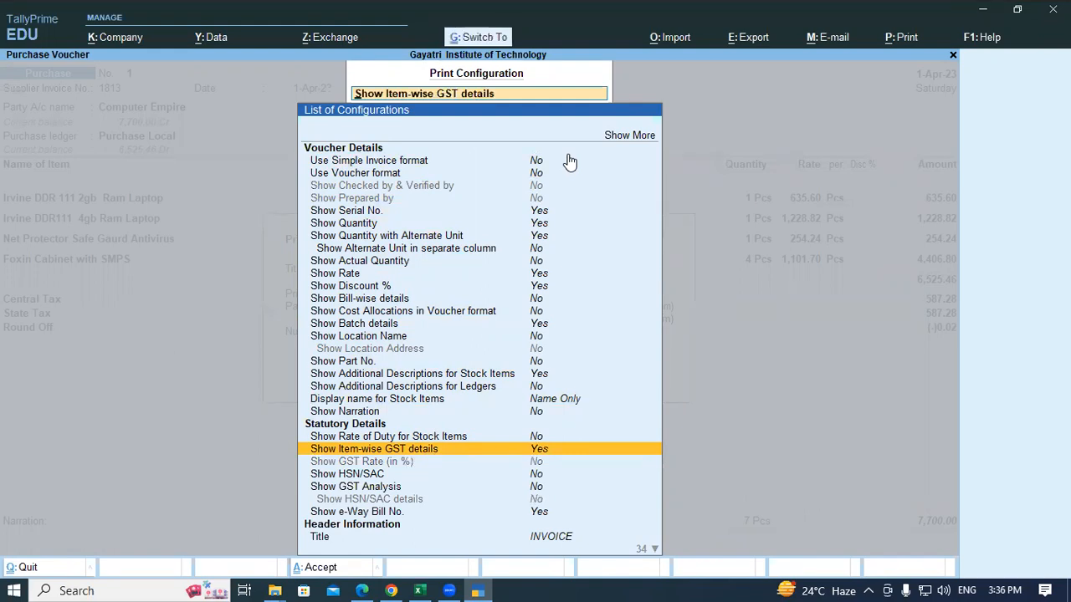
key(Escape)
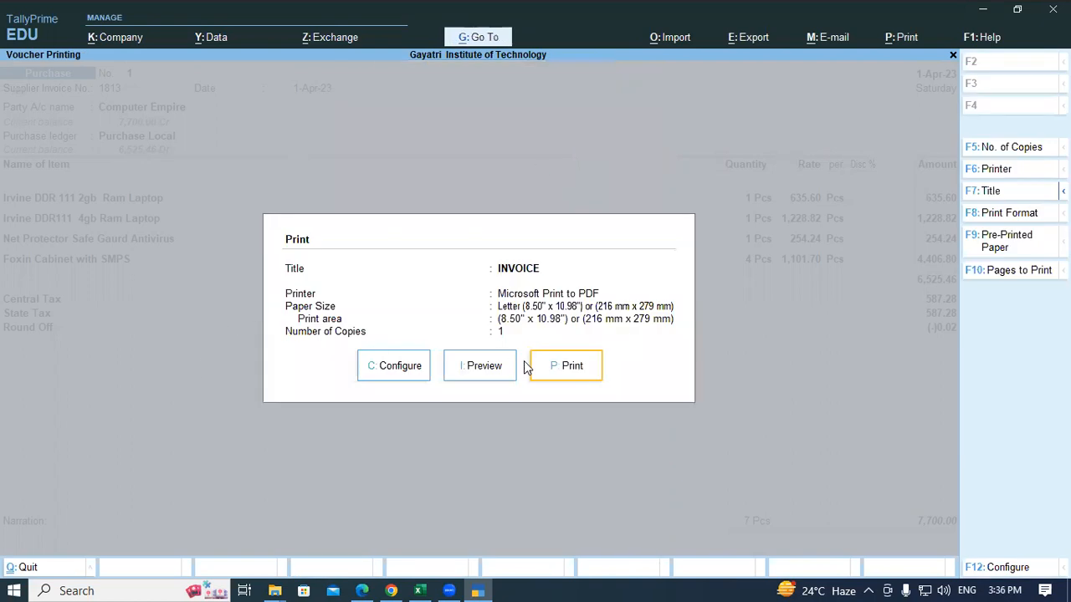
Step: Preview the zoomed invoice with per-item 9% CGST and SGST, then compare it with the PDF bill
click(489, 364)
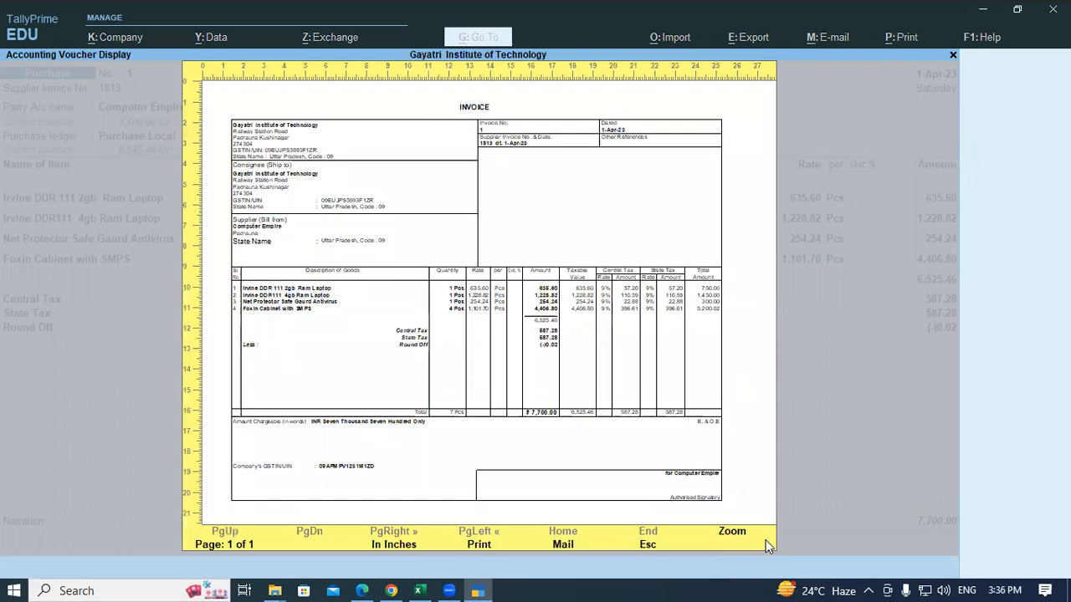
click(733, 532)
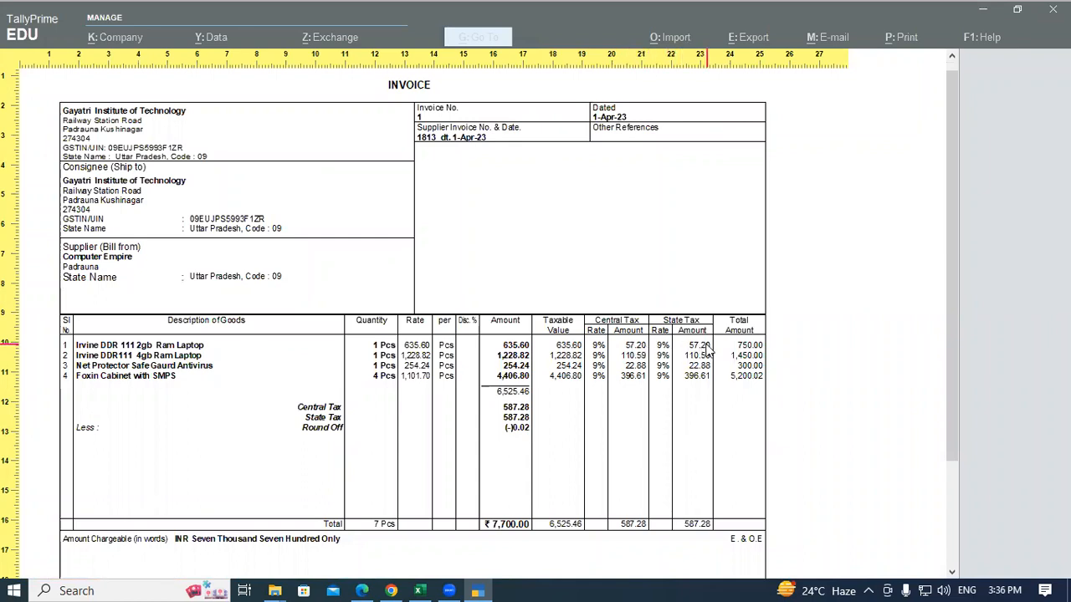
scroll(972, 357, down, 3)
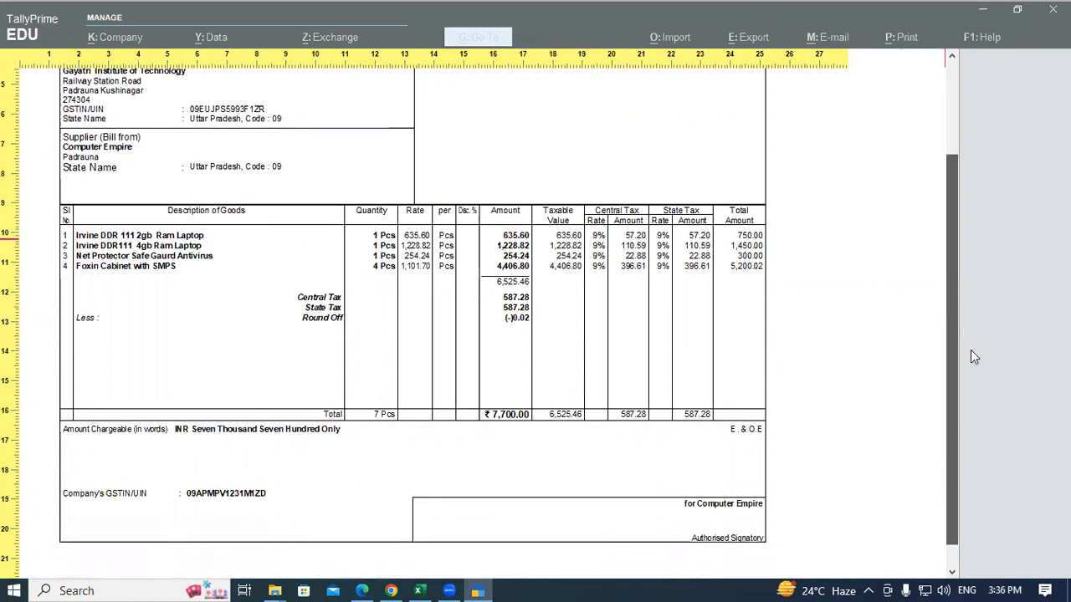
scroll(973, 357, down, 1)
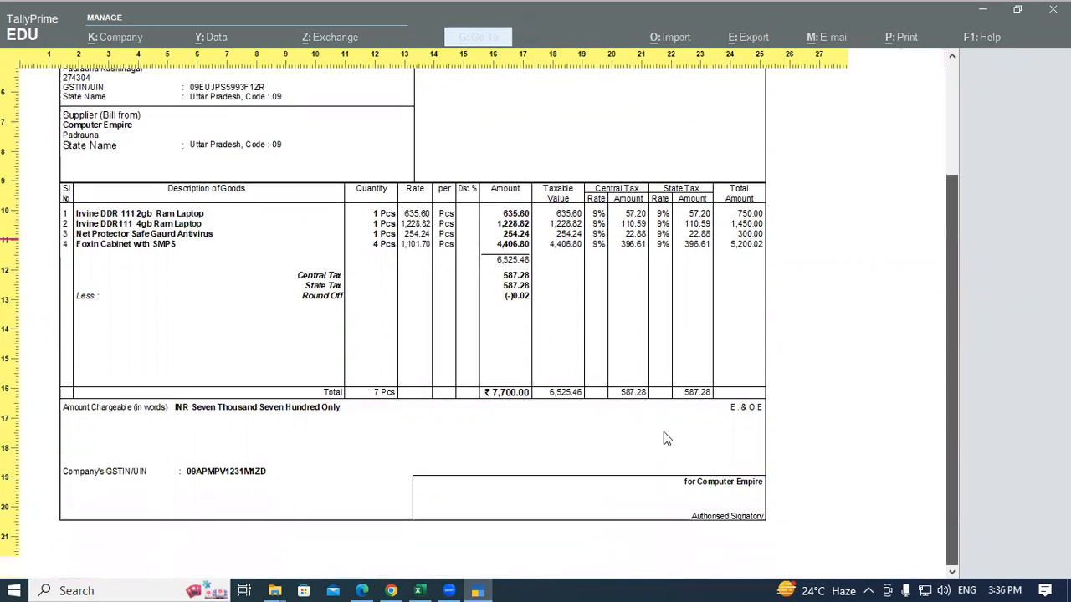
click(366, 585)
scroll(283, 345, down, 6)
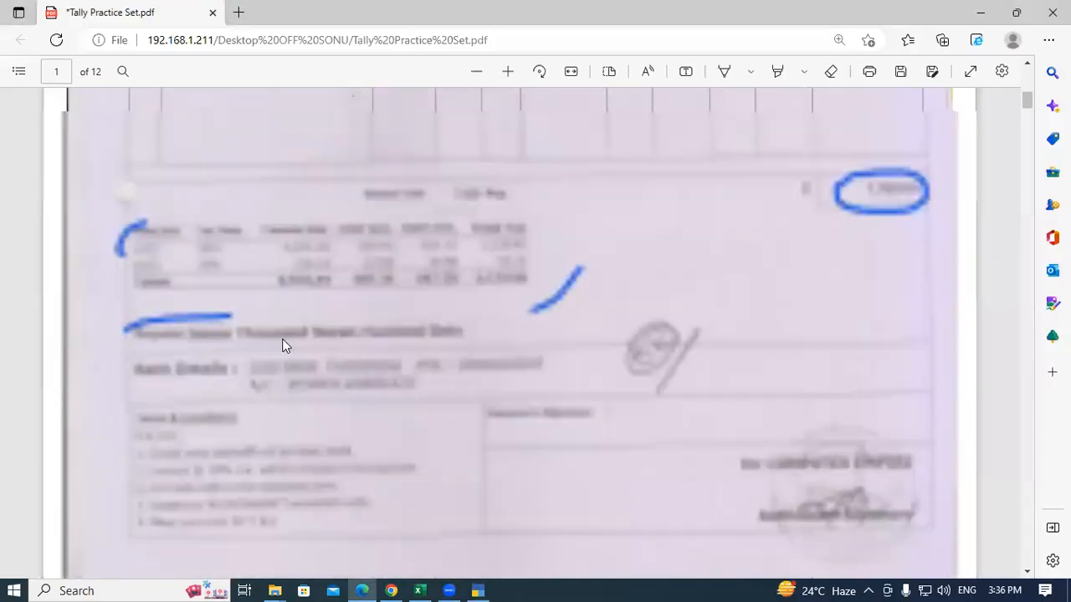
Step: Check the PDF's HSN/SAC summary showing 587.28 CGST and SGST, then return to TallyPrime
scroll(263, 310, up, 2)
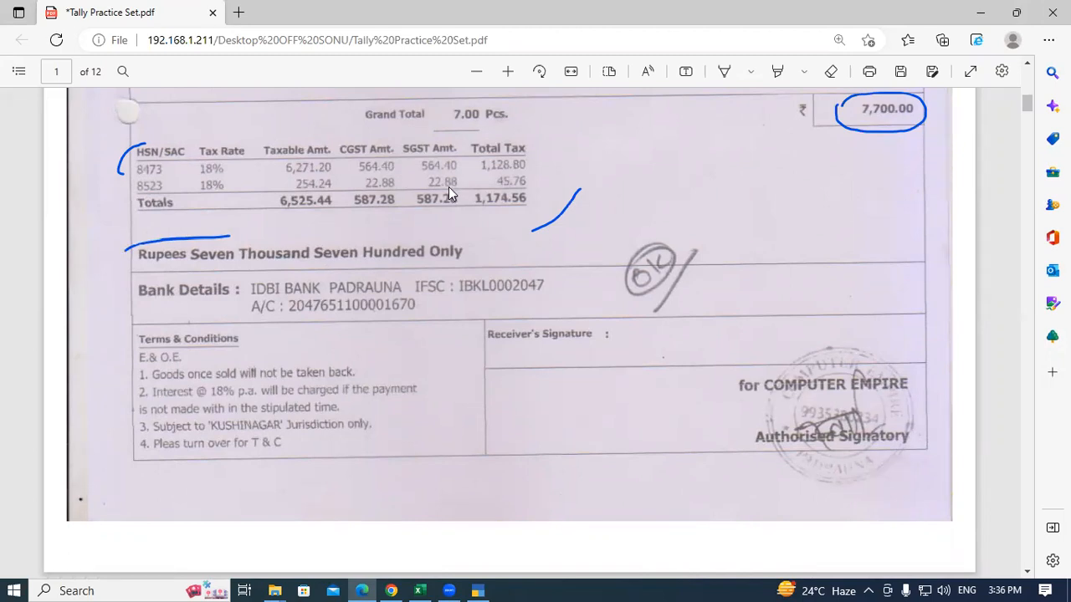
key(alt+Tab)
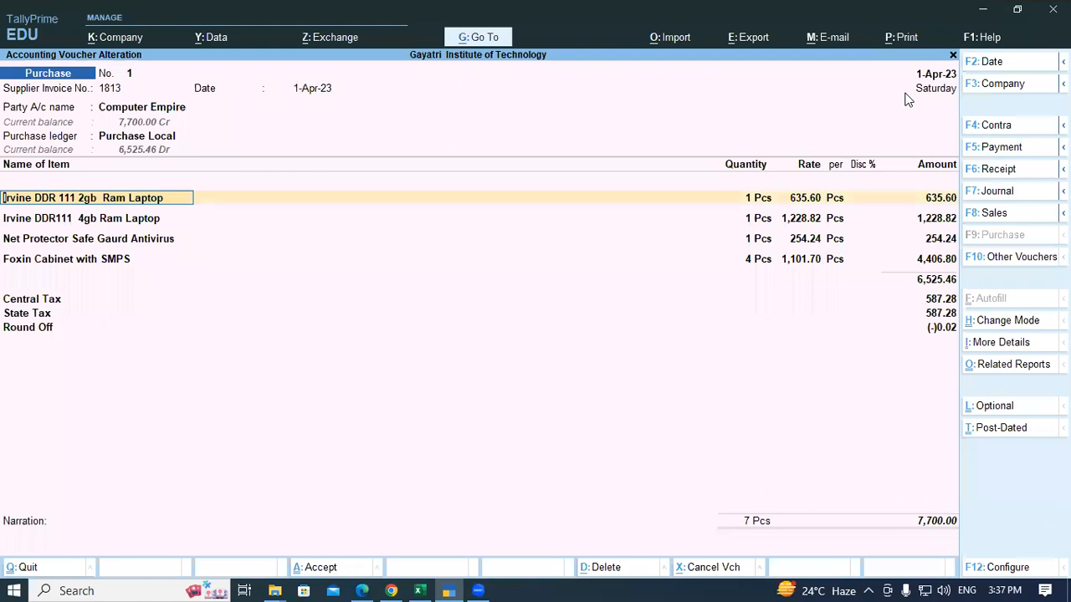
Step: In the current voucher's print configuration, set Show HSN/SAC and Show GST Analysis to Yes
key(alt+p)
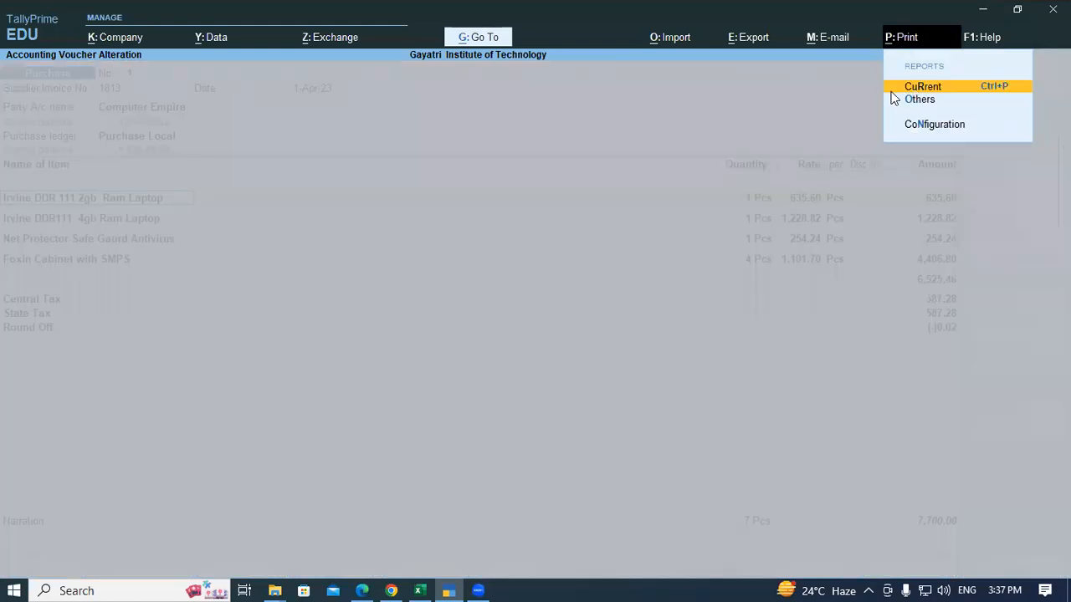
click(891, 90)
click(390, 368)
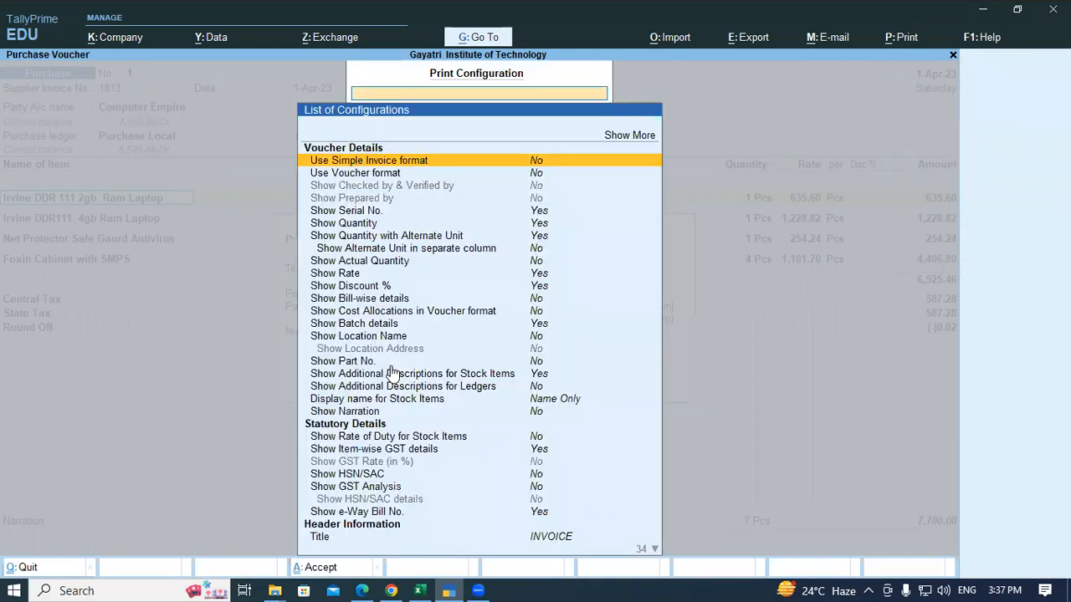
key(Down)
key(Down)
key(Down)
key(Down)
key(Down)
key(Down)
key(Down)
key(Down)
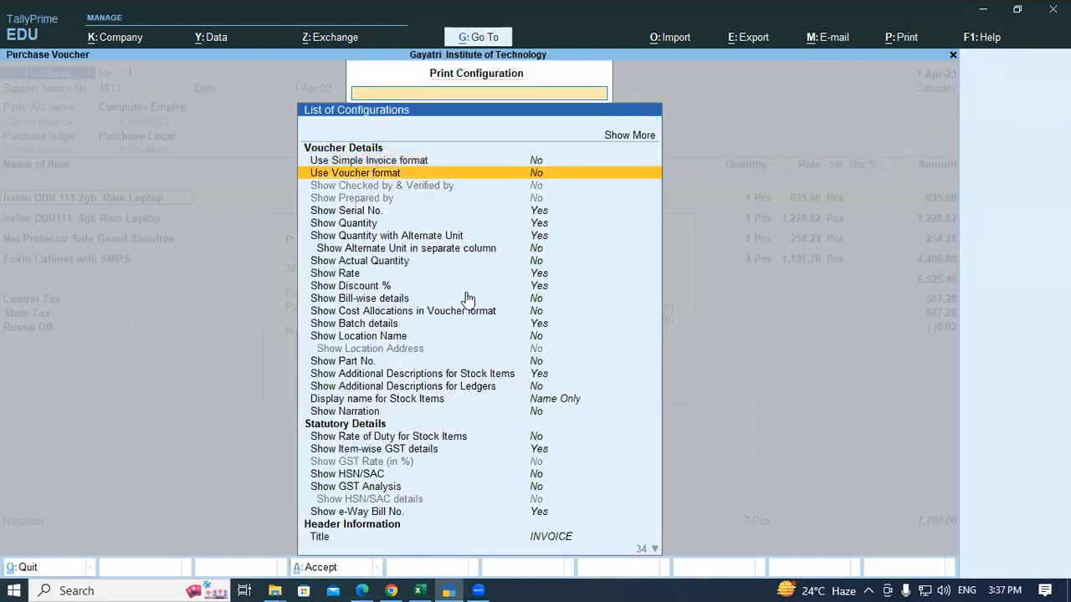
key(Down)
key(Down)
key(Down)
key(Down)
key(Down)
key(Down)
key(Down)
key(Down)
key(Down)
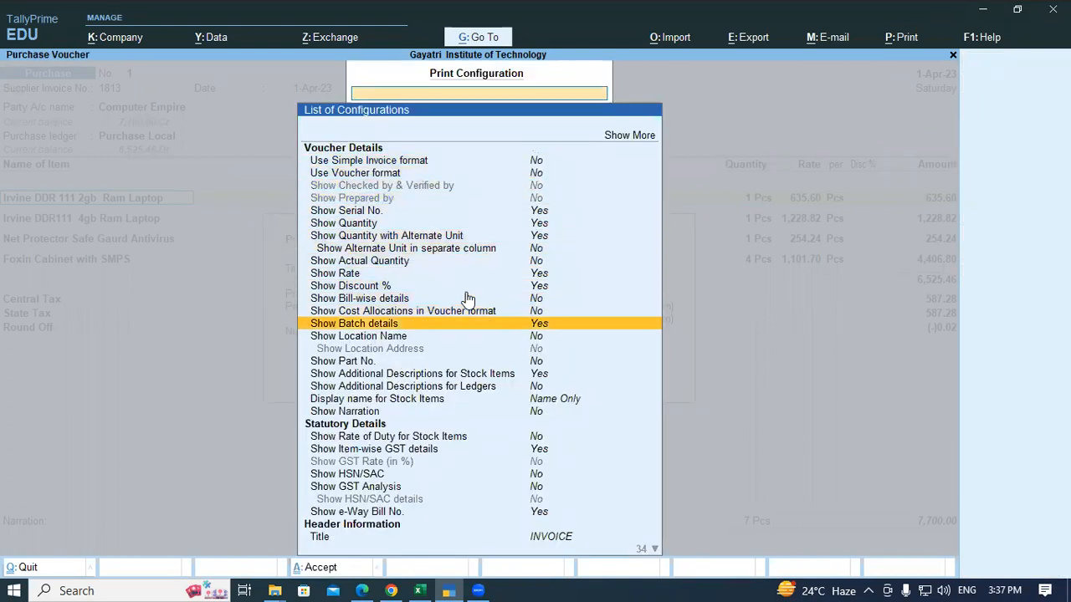
key(Down)
key(Down)
key(Down)
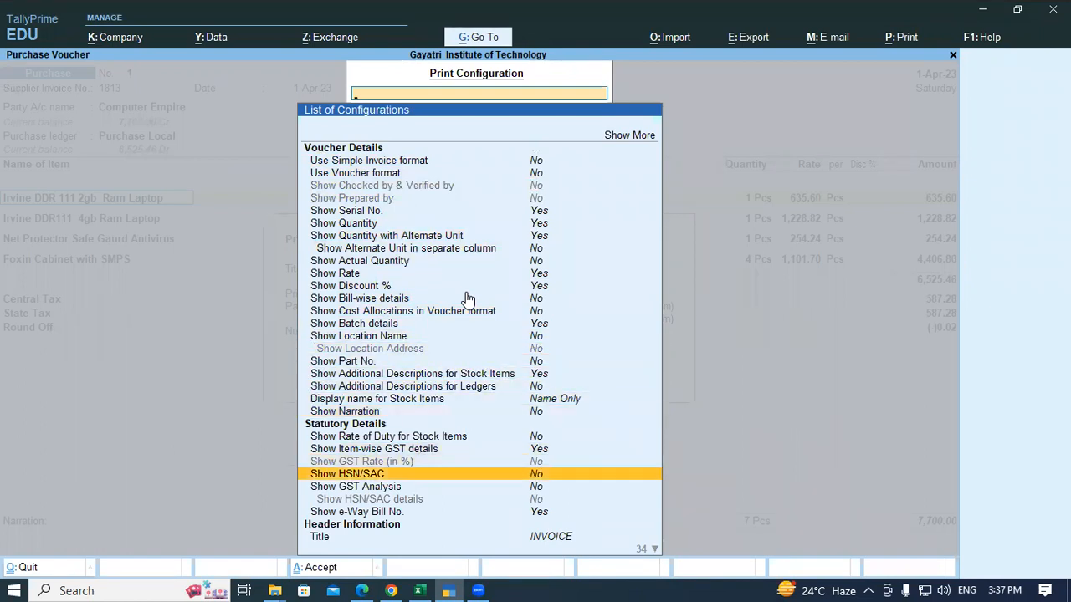
key(Return)
key(Down)
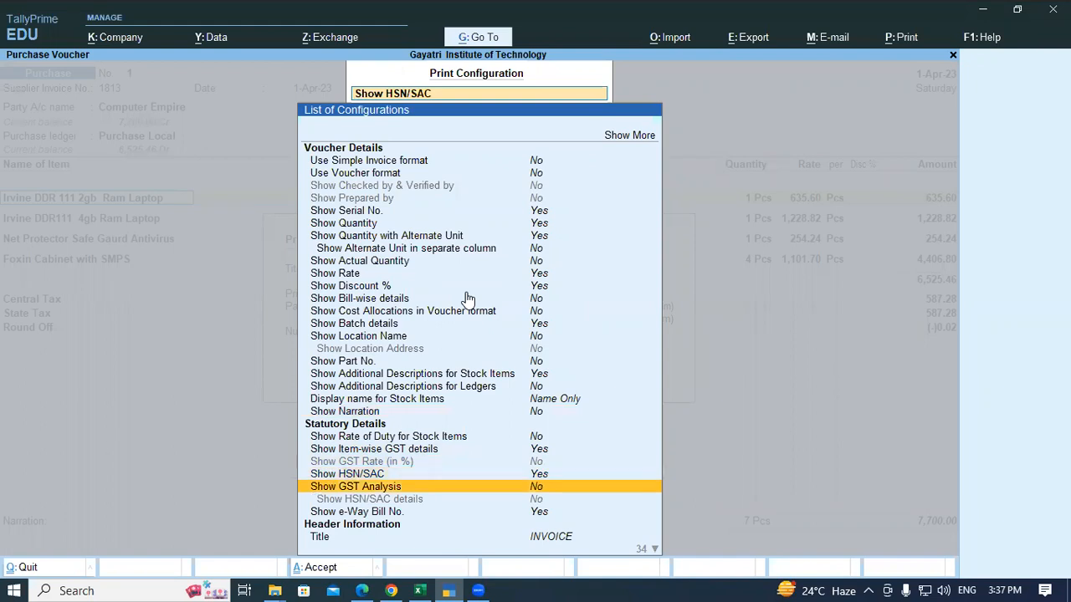
key(Return)
key(ctrl)
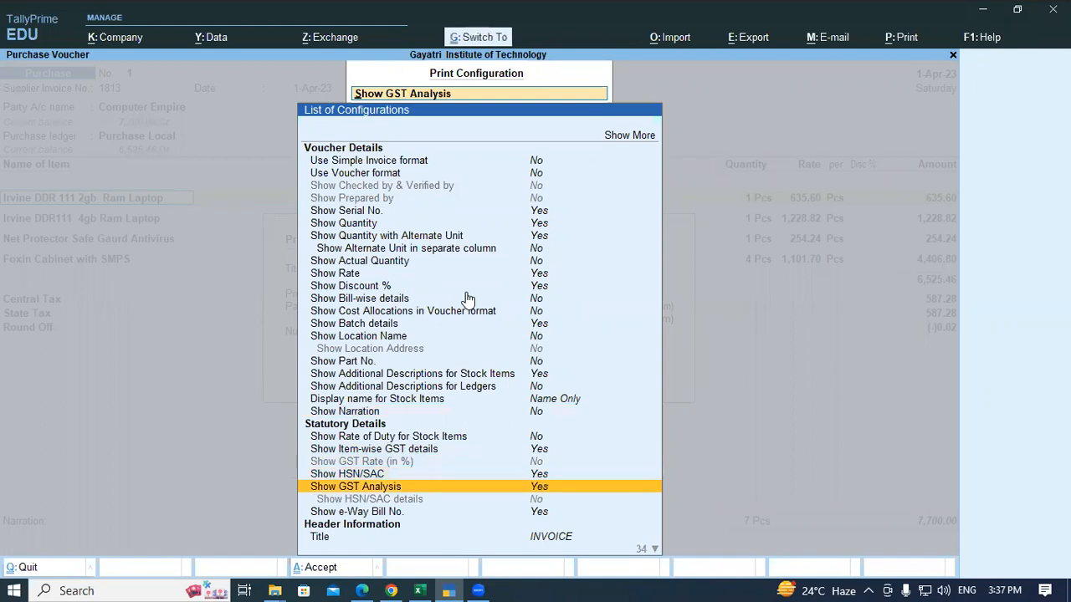
key(ctrl+a)
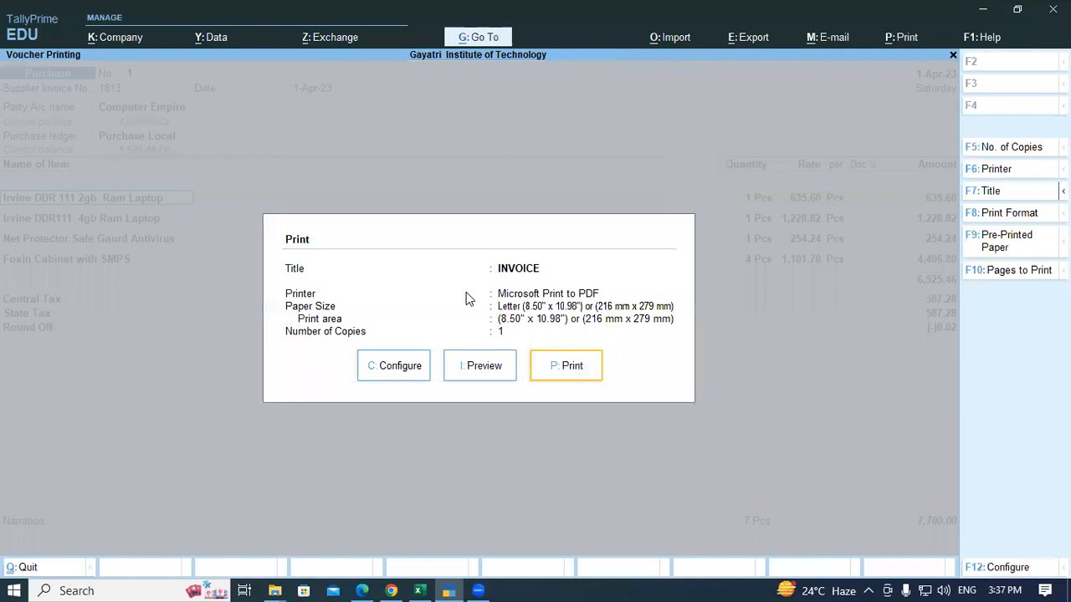
Step: Preview the invoice's HSN codes and 1,174.56 GST analysis, and compare them with the supplier's bill
click(488, 369)
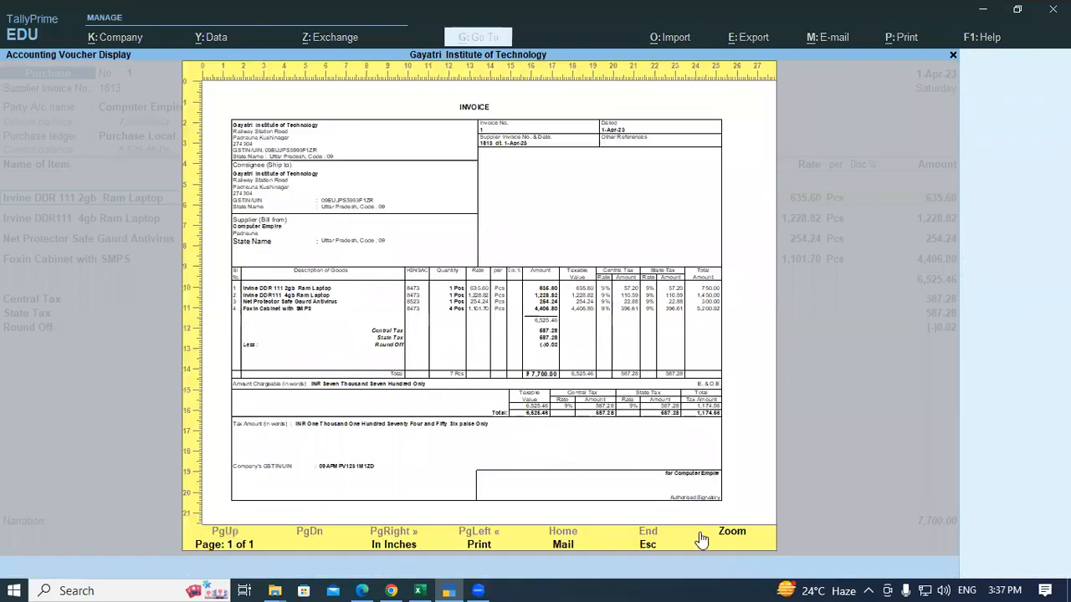
click(729, 537)
scroll(709, 511, down, 1)
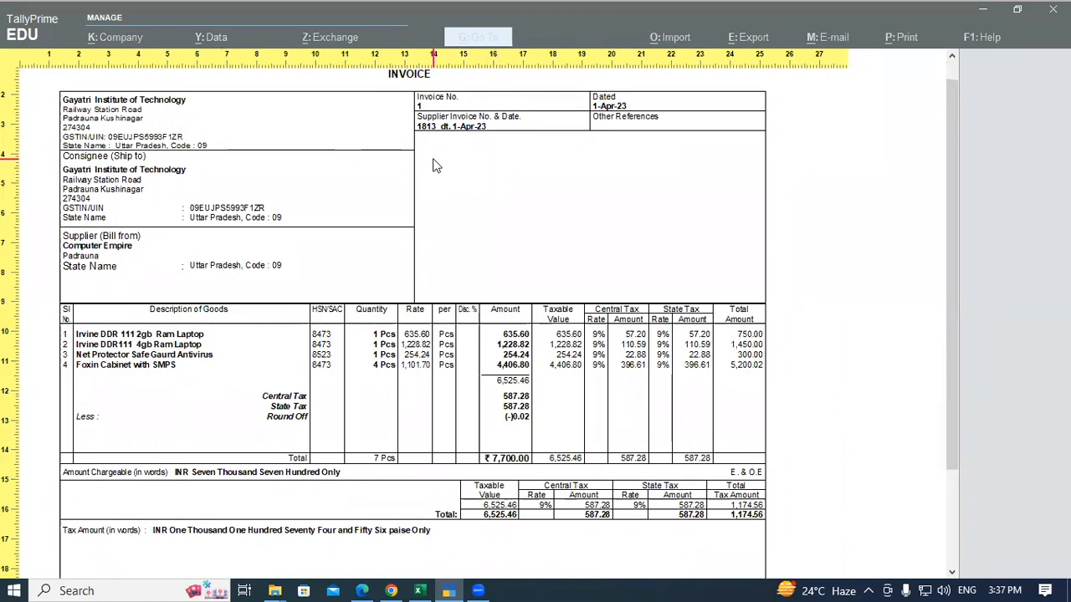
click(451, 109)
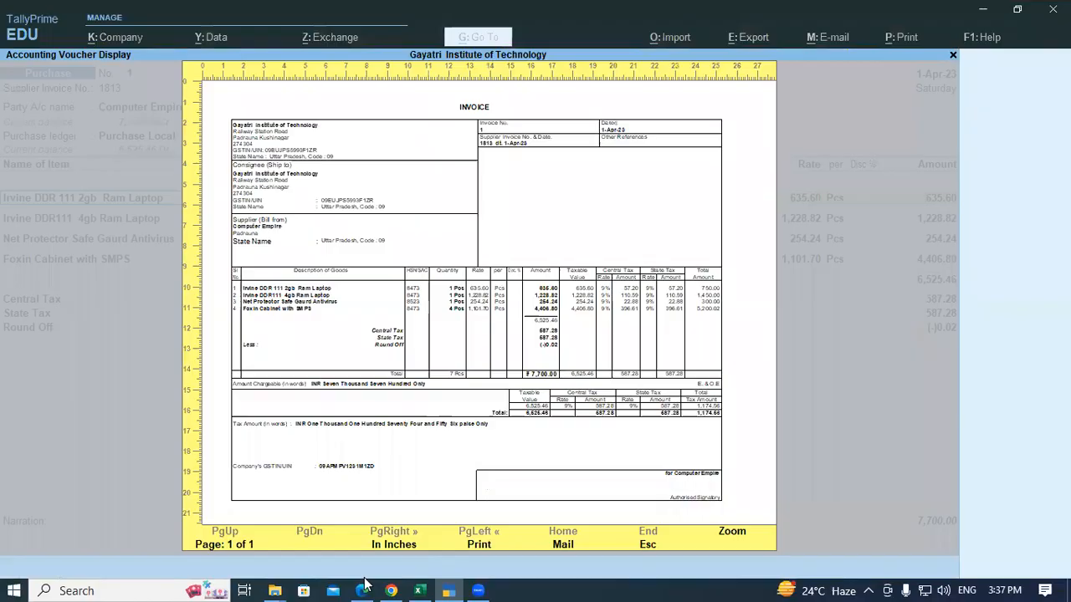
click(362, 590)
scroll(504, 201, up, 3)
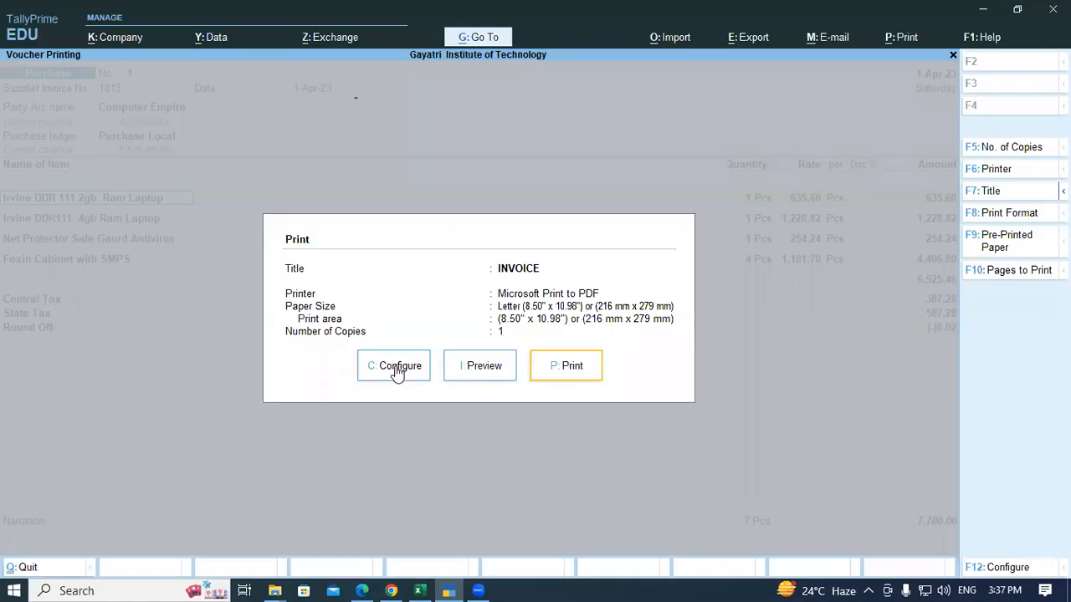
click(396, 368)
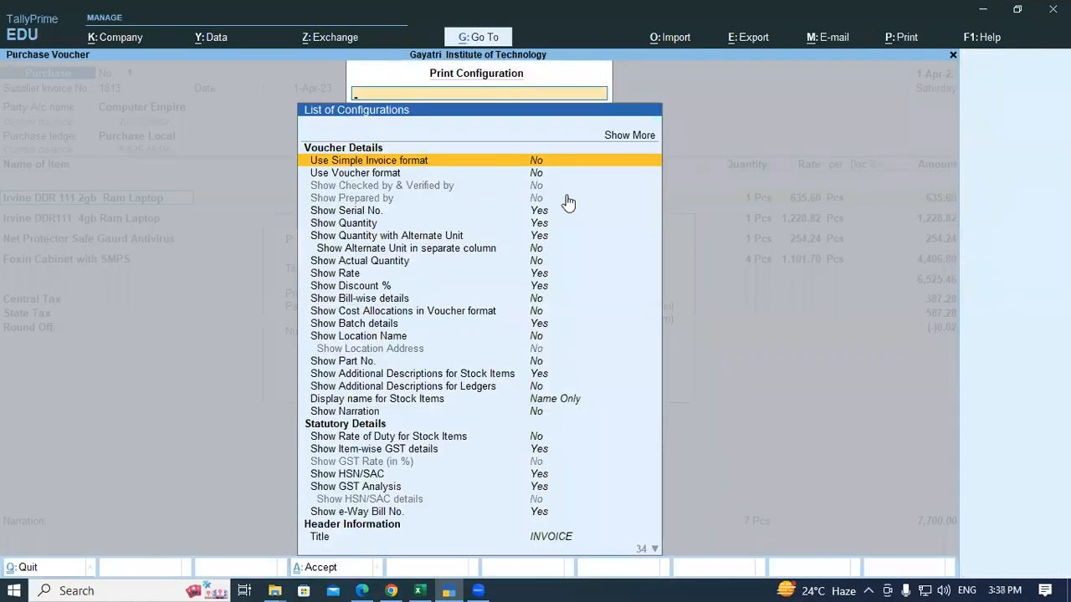
Step: Change the print title from INVOICE to 'Tax Invoice', leaving the subtitle empty
key(Down)
key(Down)
key(Down)
key(Down)
key(Down)
key(Down)
key(Down)
key(Down)
key(Down)
key(Down)
key(Down)
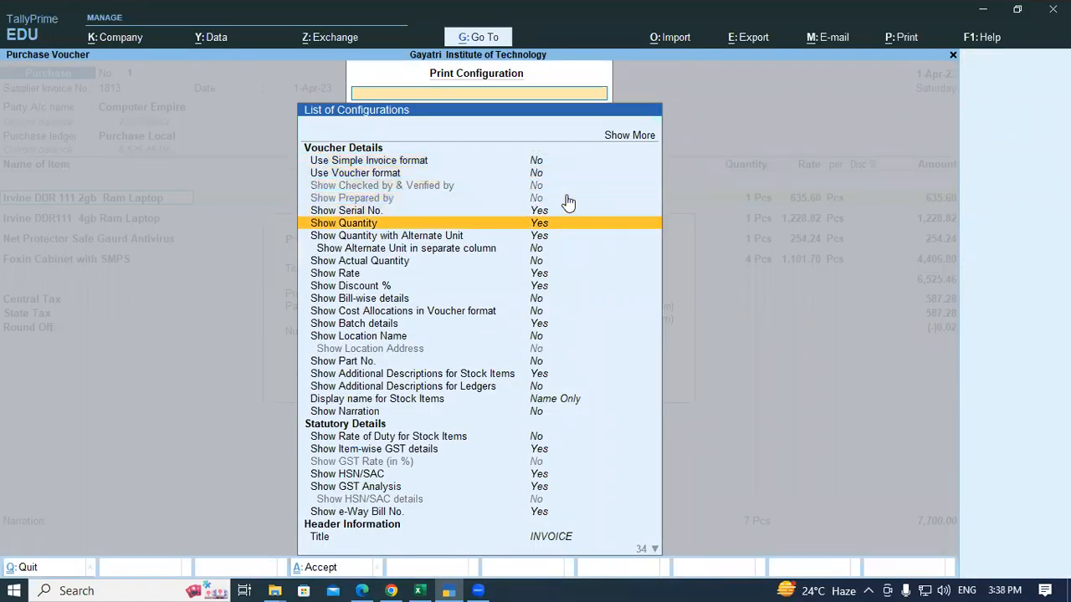
key(Down)
key(Down)
key(Down)
key(Down)
key(Down)
key(Down)
key(Down)
key(Down)
key(Down)
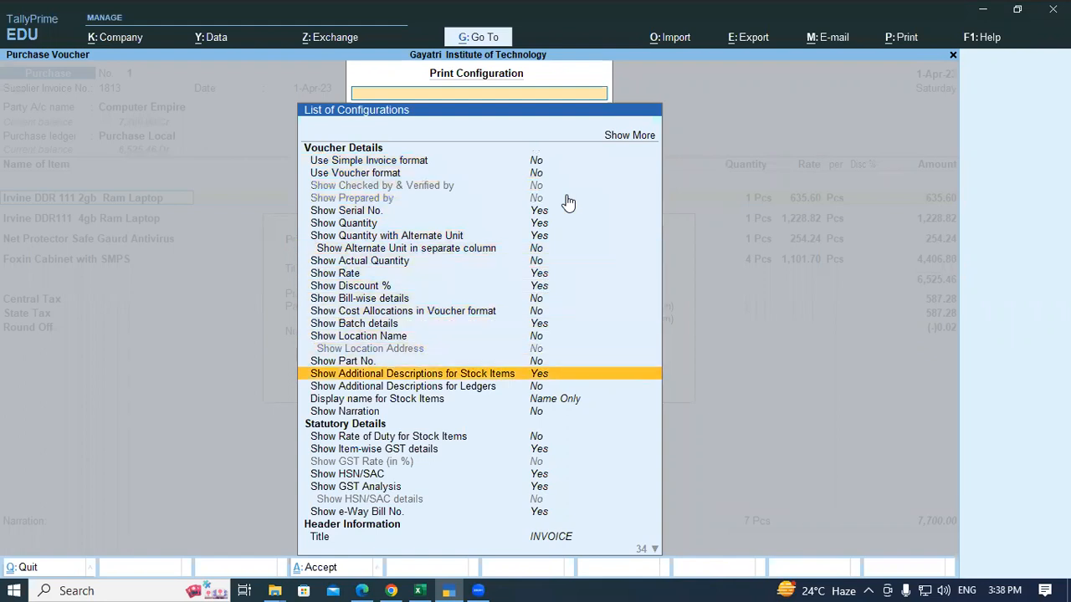
key(Down)
key(Down)
key(Down)
key(Down)
key(Down)
key(Down)
key(Down)
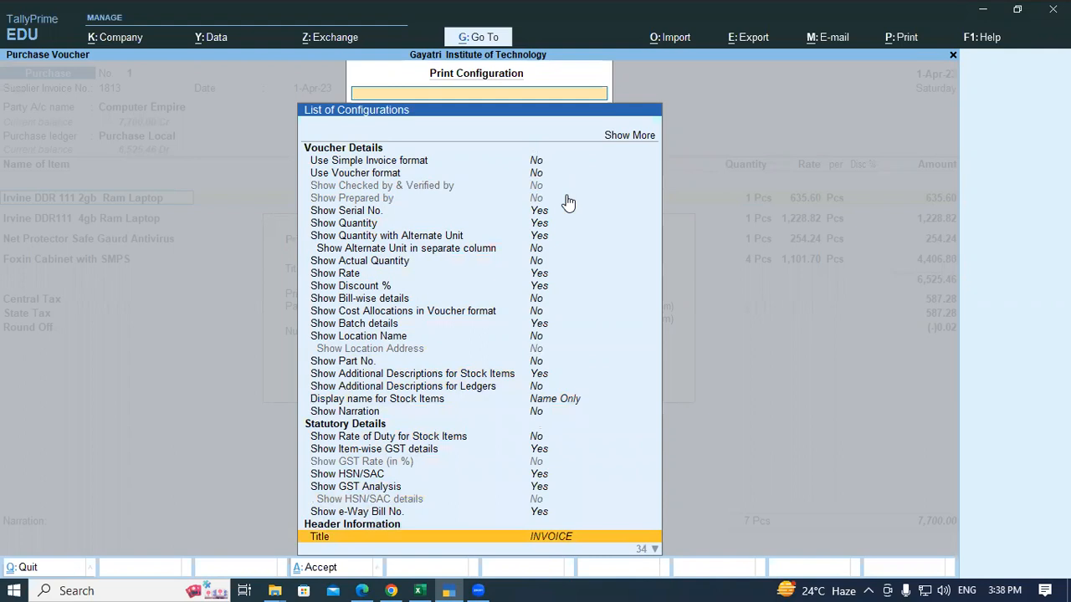
key(Return)
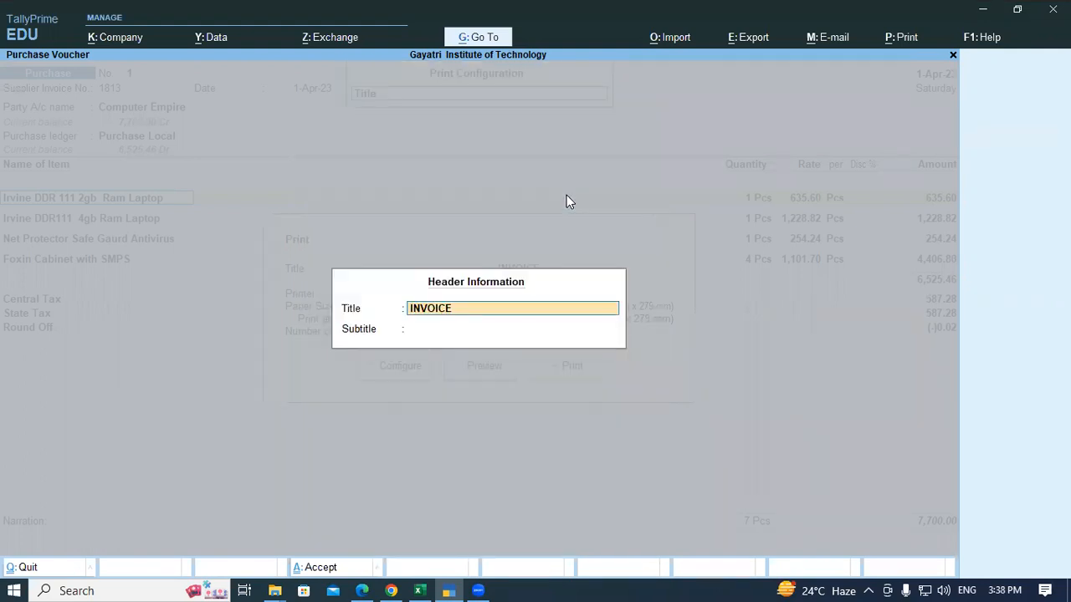
text(Tax Invoice)
key(Return)
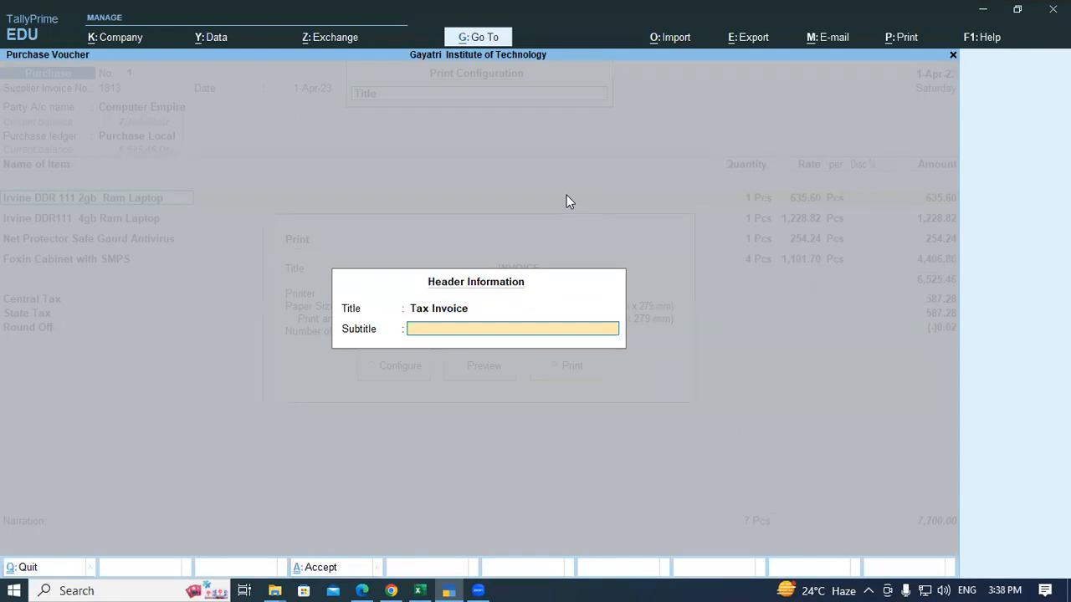
key(Return)
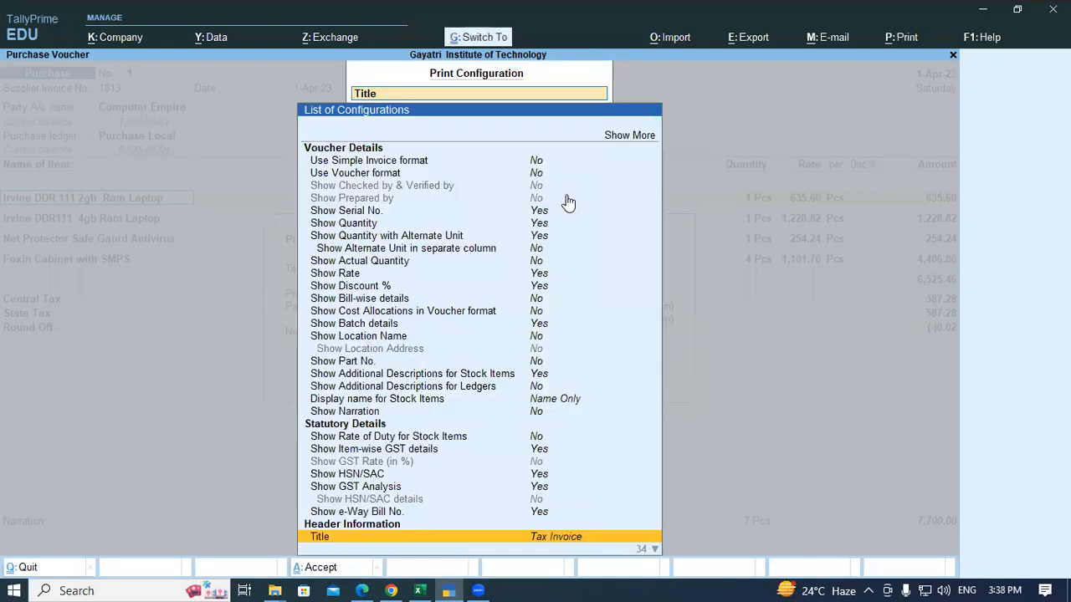
key(Escape)
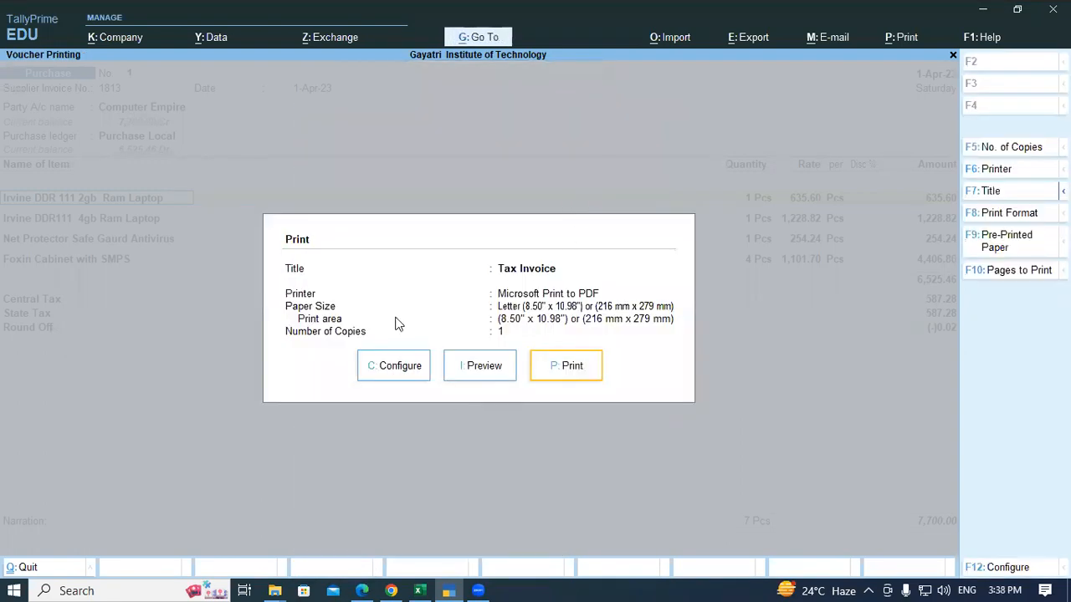
Step: Preview the zoomed Tax Invoice, then close the preview and print options to return to the voucher
click(487, 366)
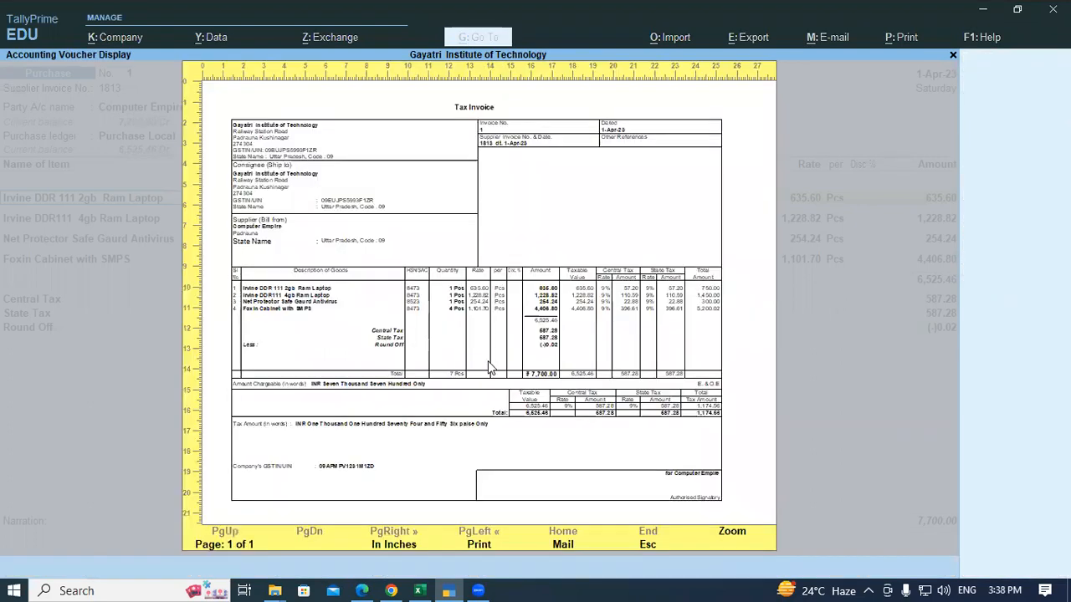
click(725, 520)
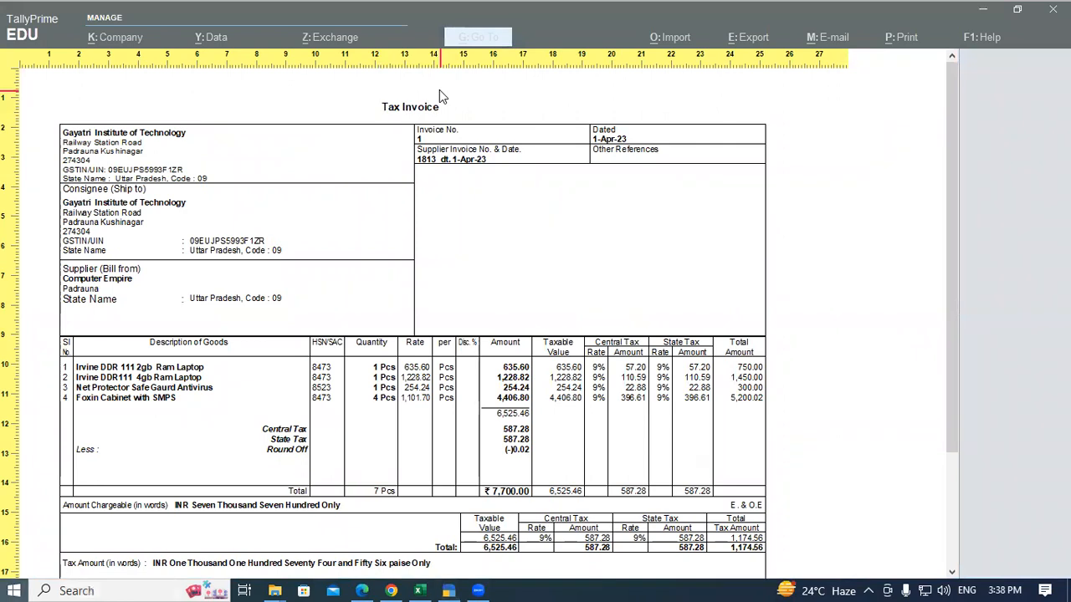
key(super)
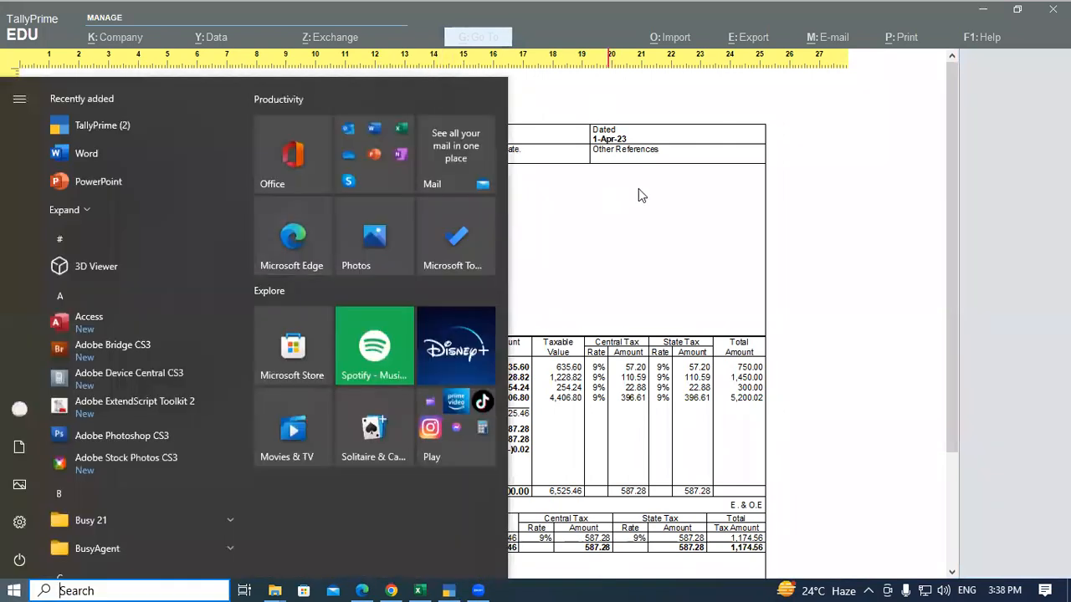
click(728, 195)
key(super)
click(793, 230)
key(Escape)
key(Escape)
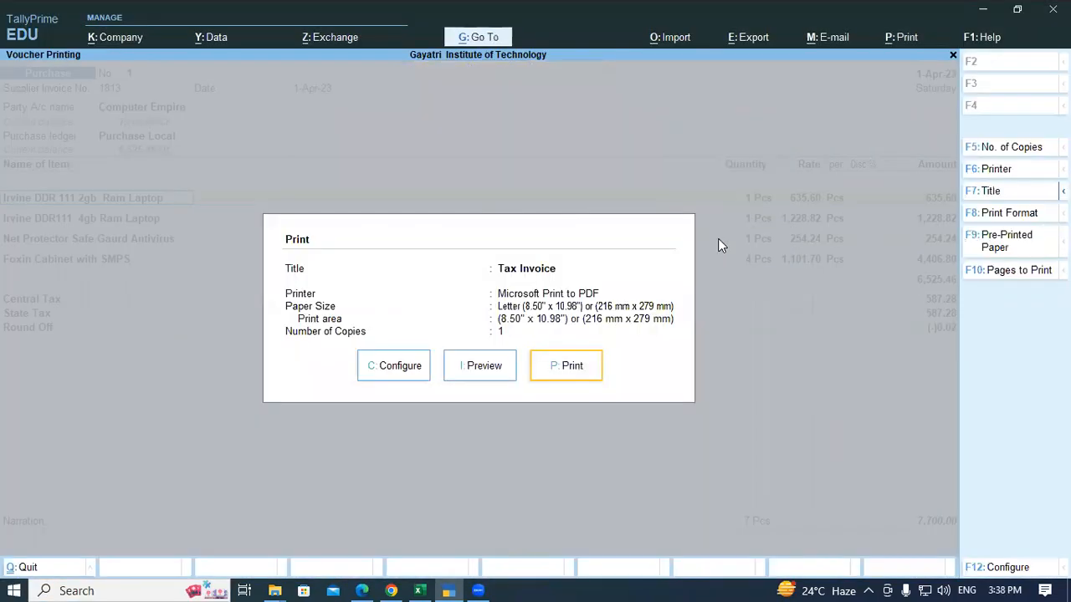
key(Escape)
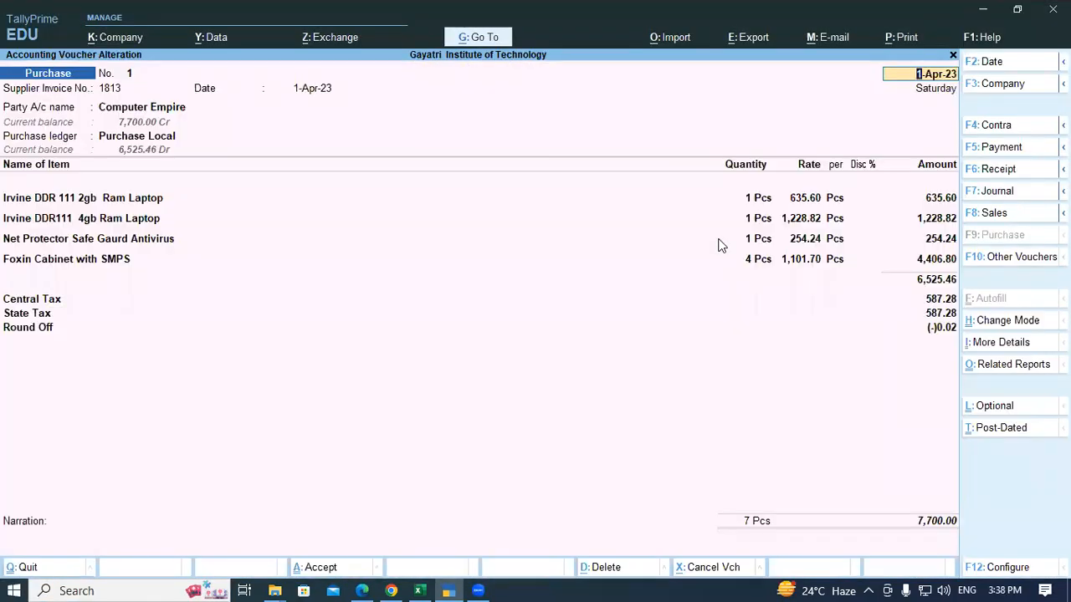
key(ctrl)
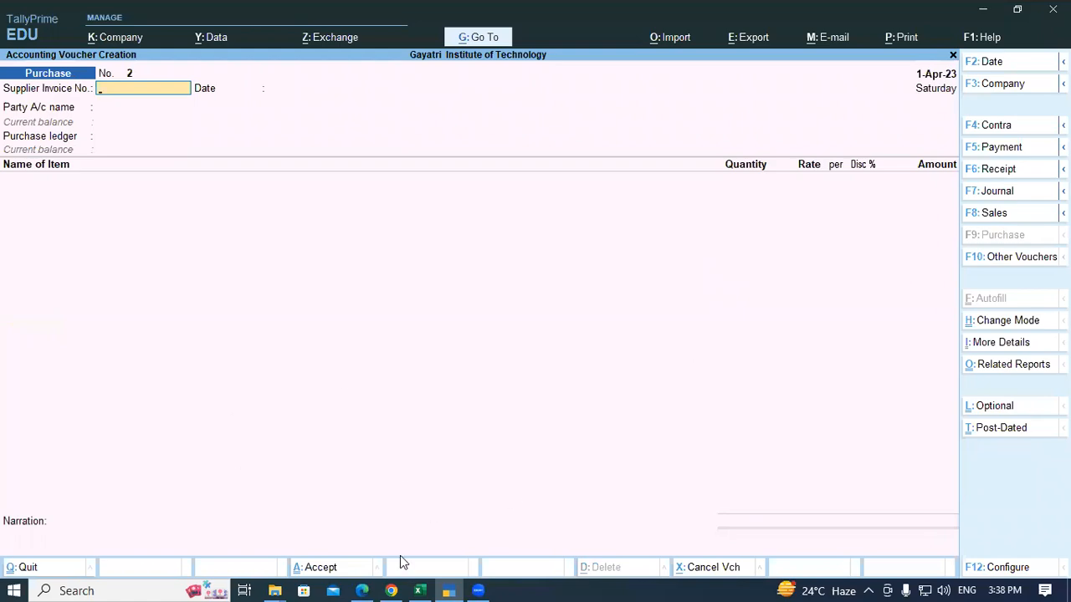
Step: In the practice set PDF, scroll to page 2's Sun Shine Digitech bill dated 7-Dec-2020 and its goods list
click(362, 589)
scroll(478, 163, up, 4)
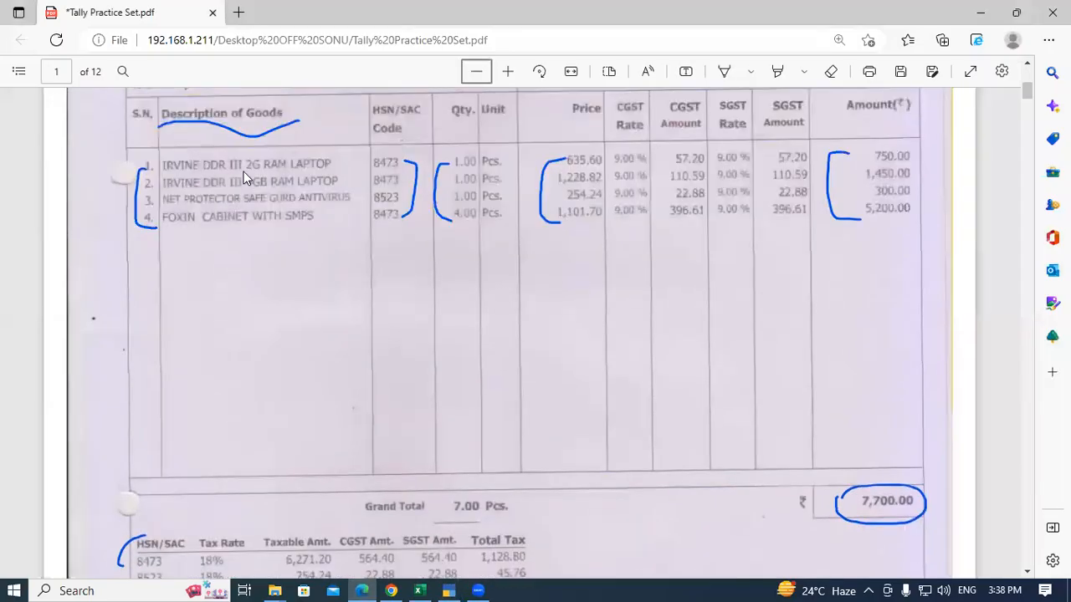
scroll(435, 199, up, 3)
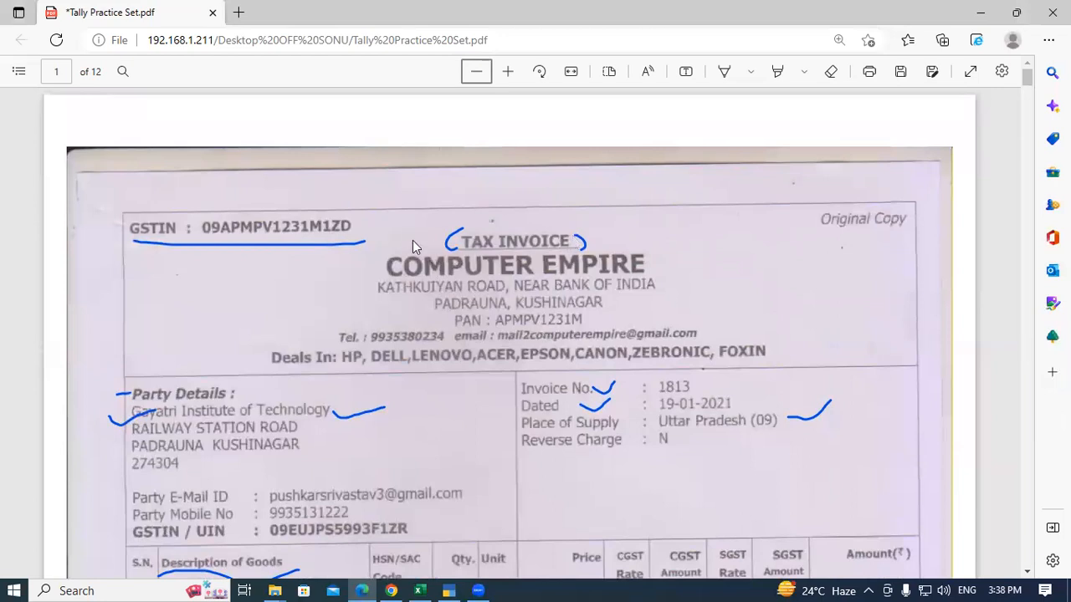
scroll(413, 242, down, 8)
scroll(412, 243, down, 5)
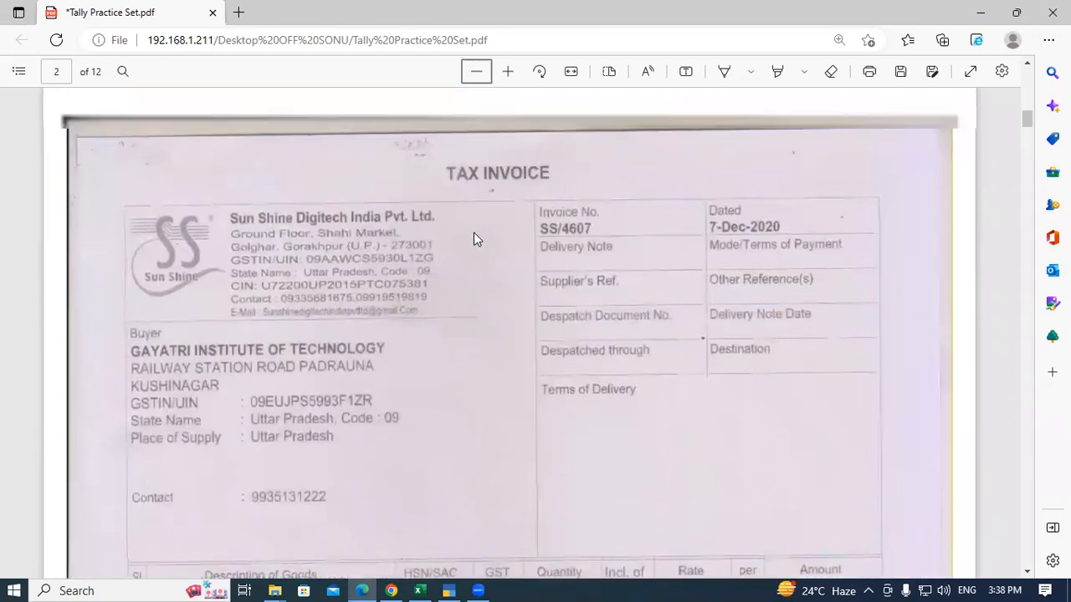
scroll(473, 232, up, 1)
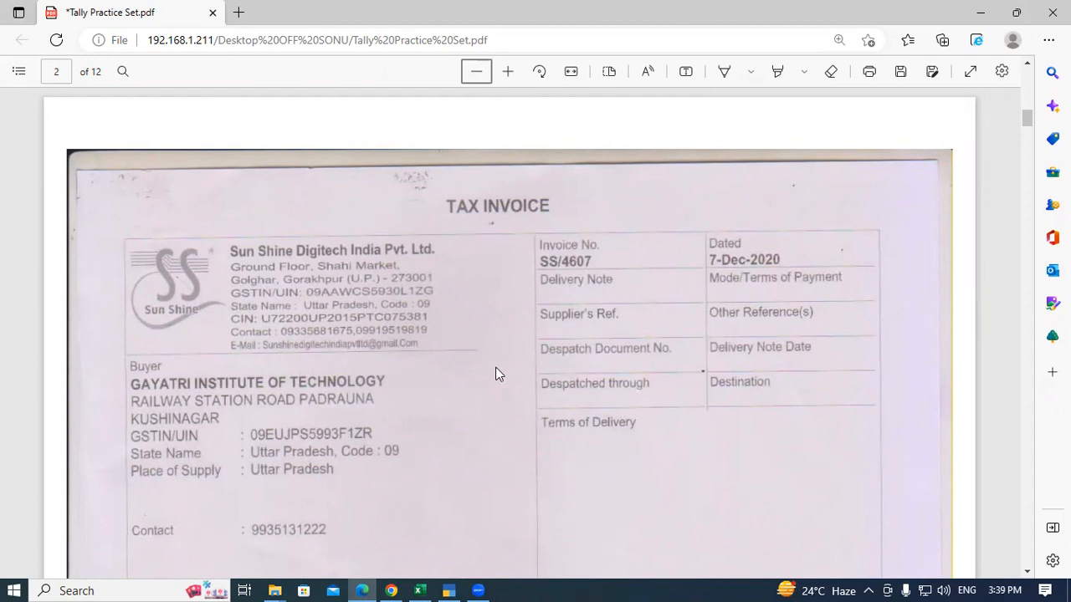
scroll(497, 373, down, 2)
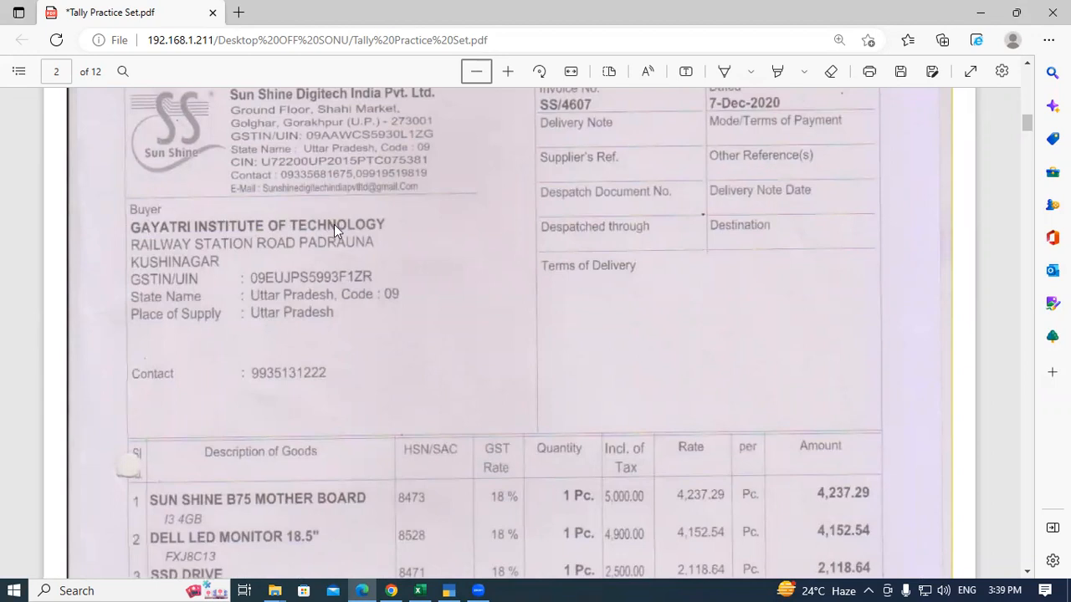
scroll(441, 249, down, 4)
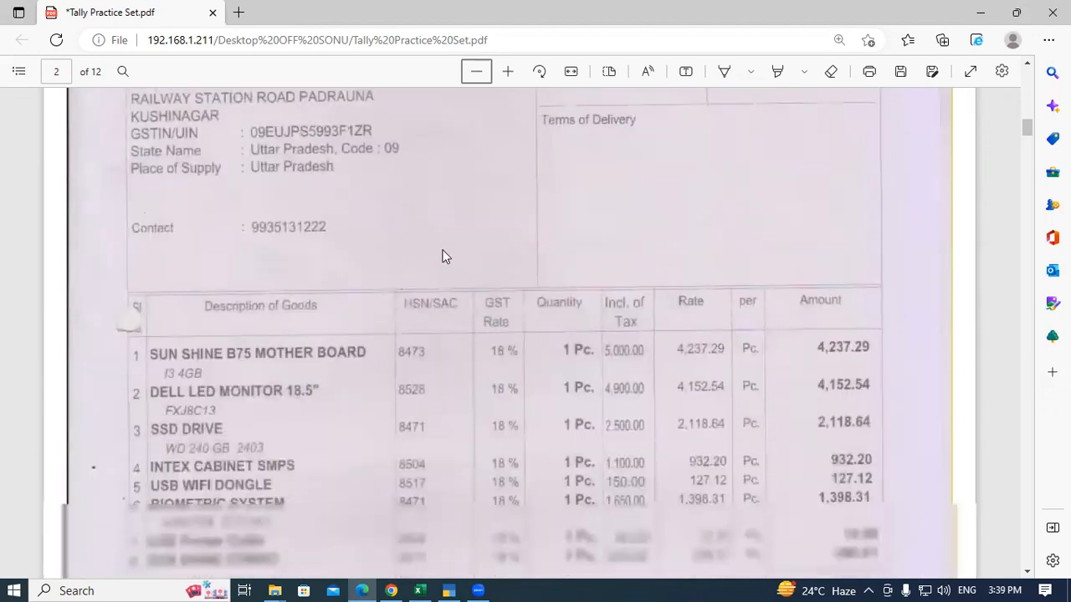